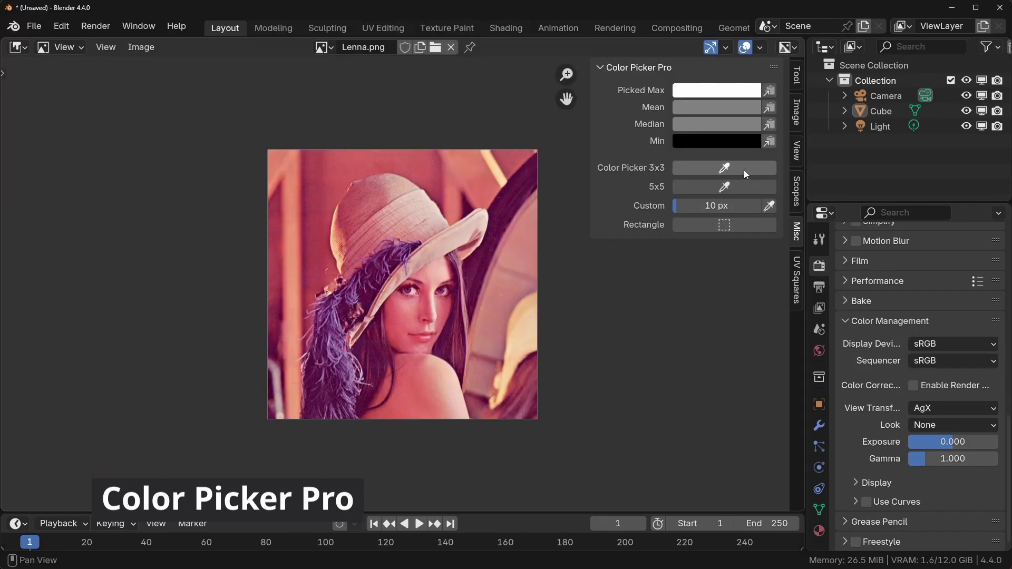
Link Color Picker Pro so its picks update the brush colour.
click(744, 170)
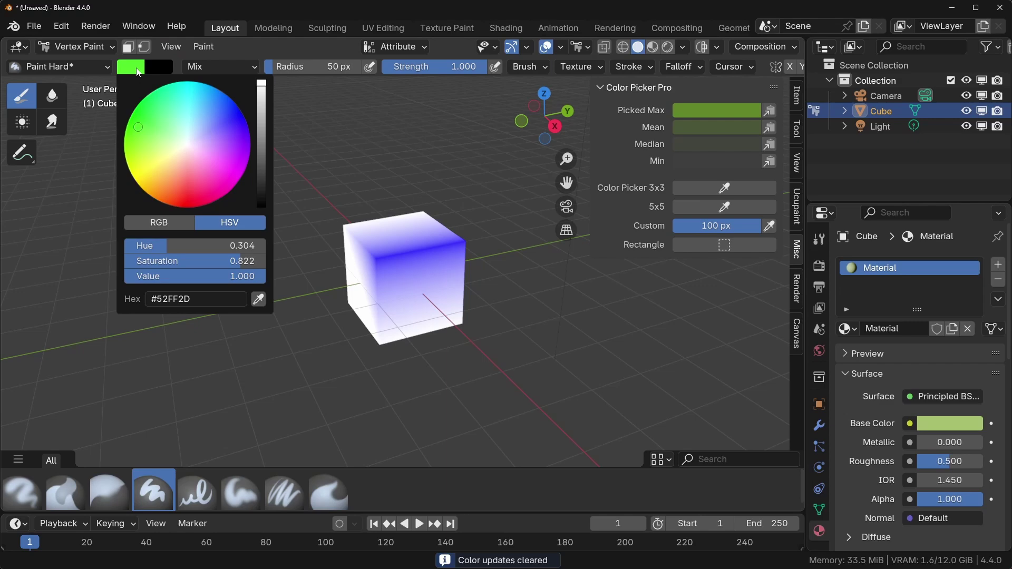
right_click(136, 69)
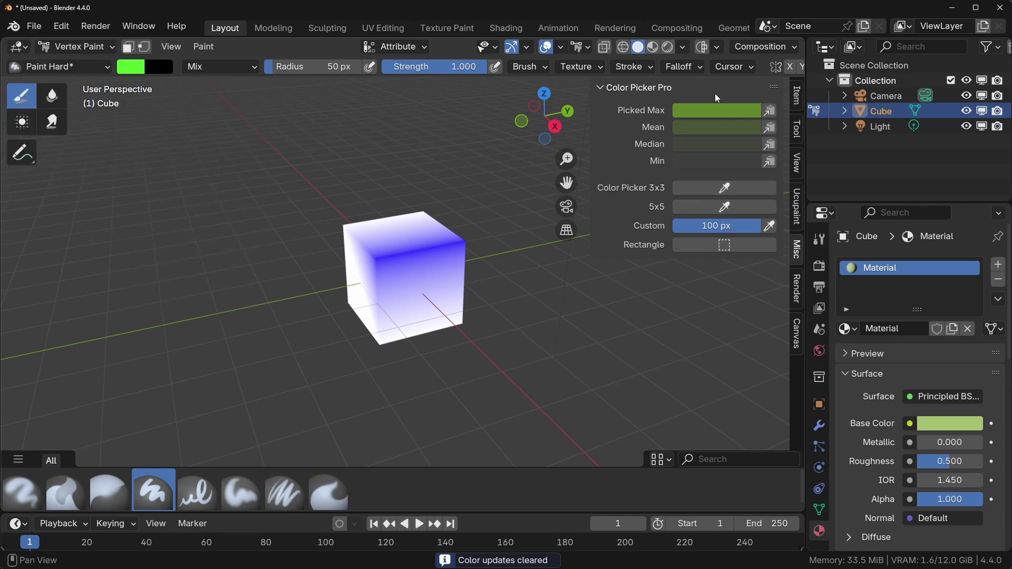
click(770, 113)
click(800, 142)
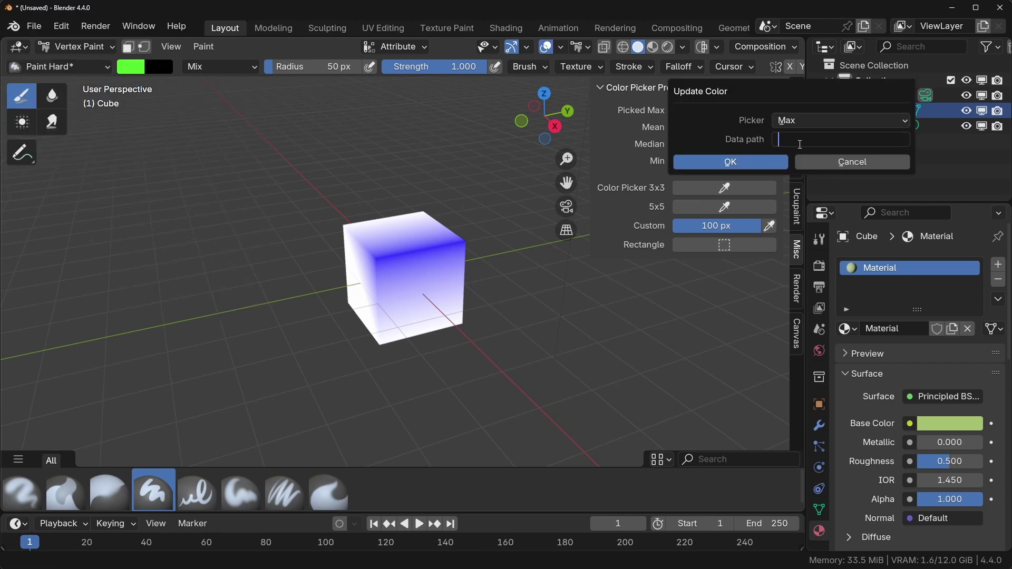
click(773, 161)
Sample the green axis line with Color Picker 3x3 and paint the cube's faces green.
click(747, 190)
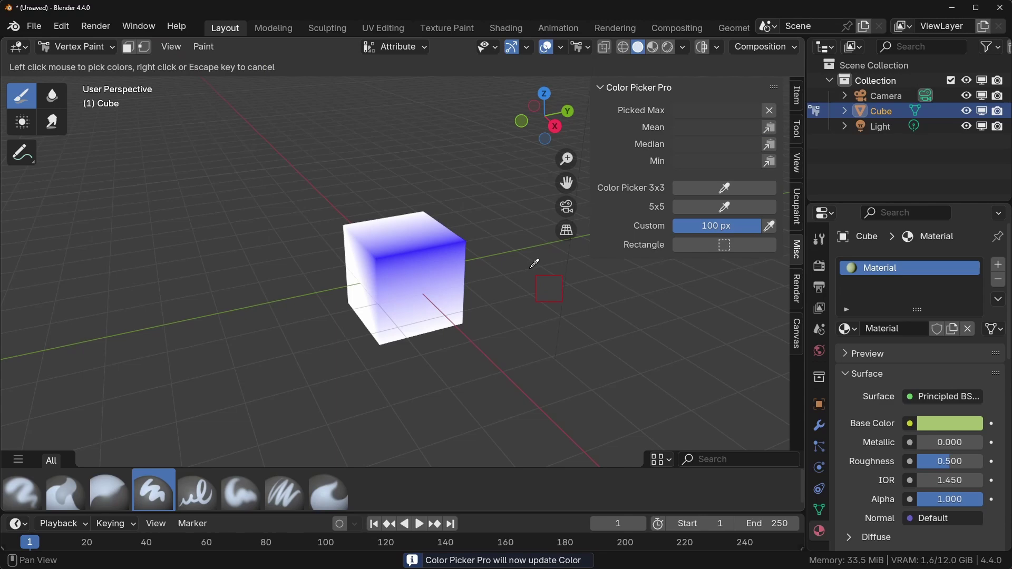
click(527, 247)
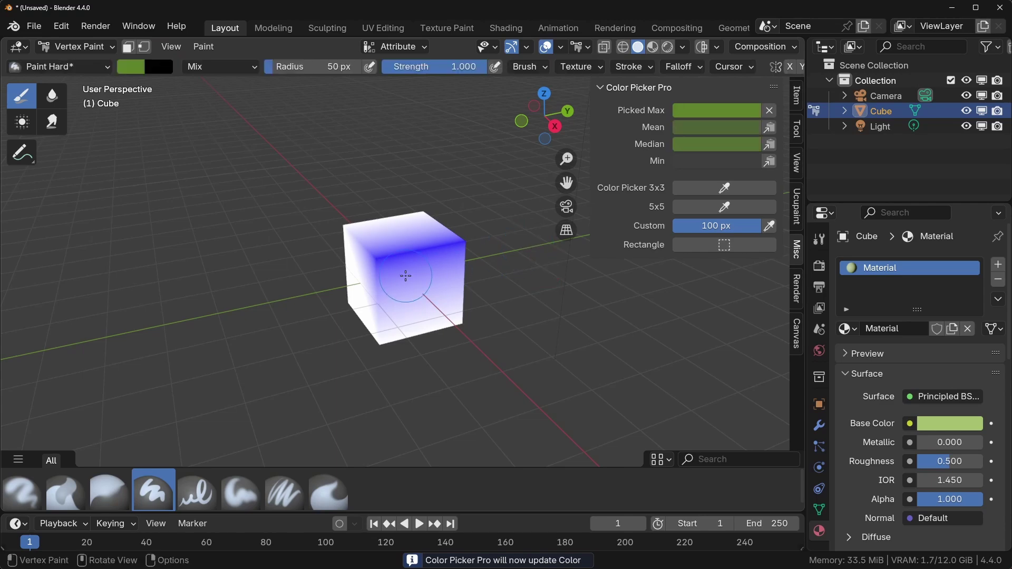
drag(405, 275, 336, 270)
mouse_move(395, 246)
mouse_down()
mouse_move(430, 201)
mouse_move(424, 250)
mouse_move(455, 329)
mouse_move(428, 327)
mouse_up()
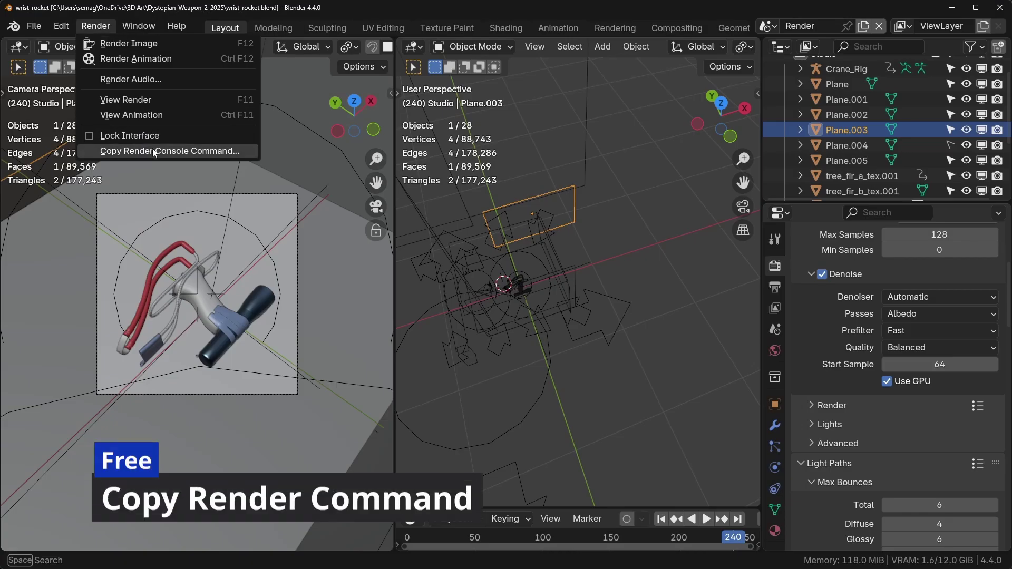
Set up a Copy Render Console Command that overrides the engine to Workbench.
click(154, 152)
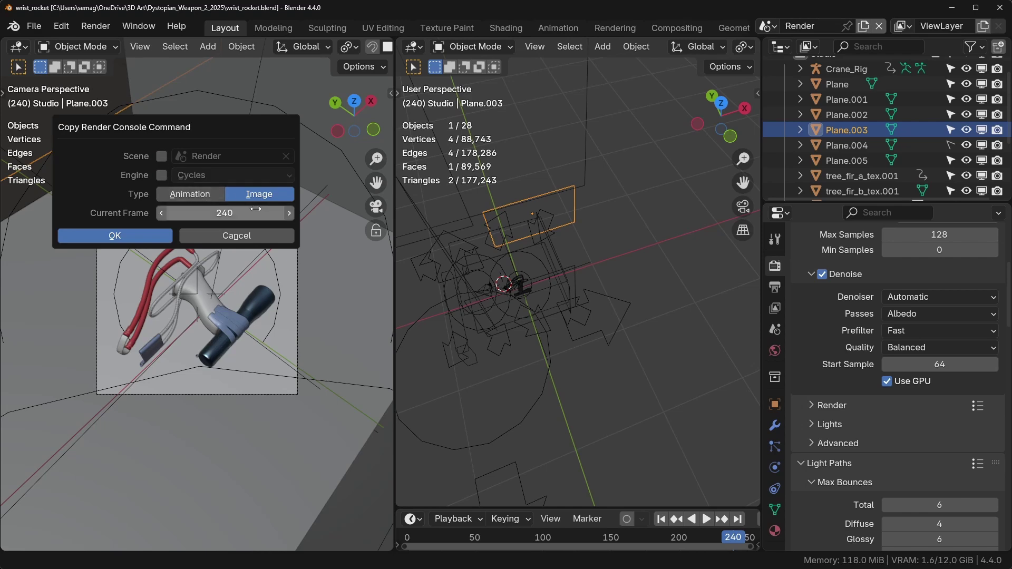
click(160, 179)
click(236, 179)
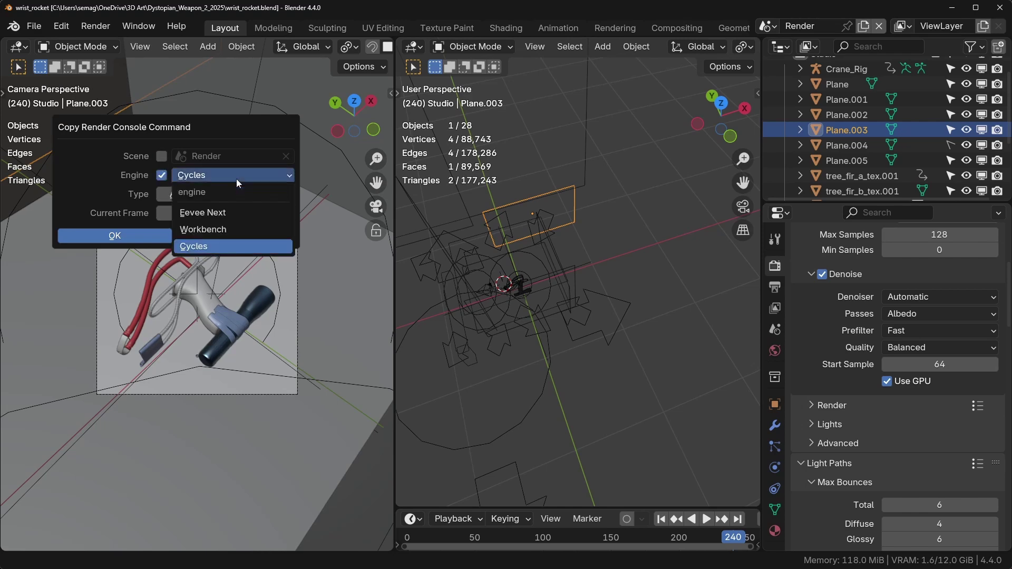
click(231, 227)
Copy and run the render command, then view the rendered frame 240 wrist rocket image.
click(96, 235)
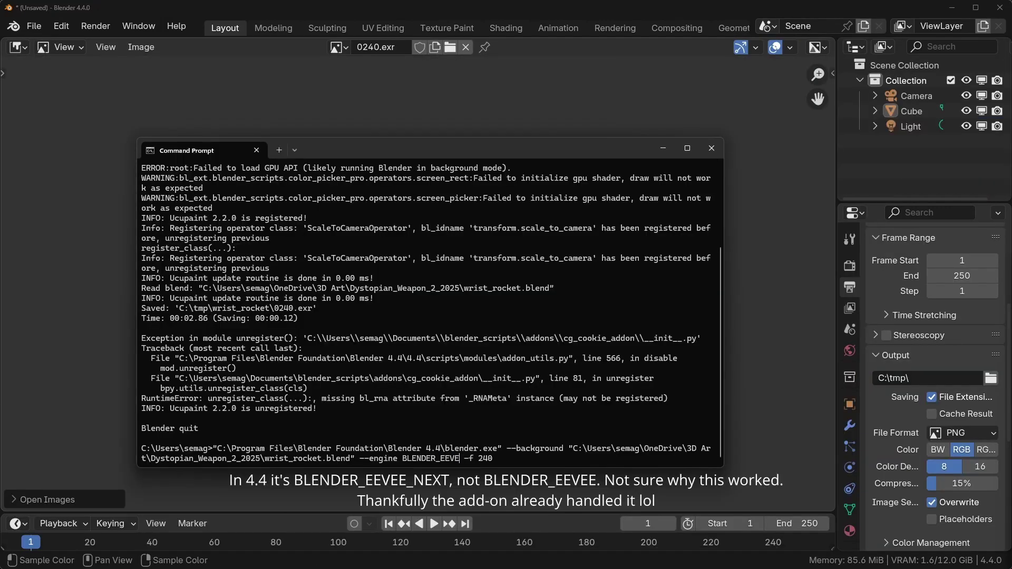
key(Return)
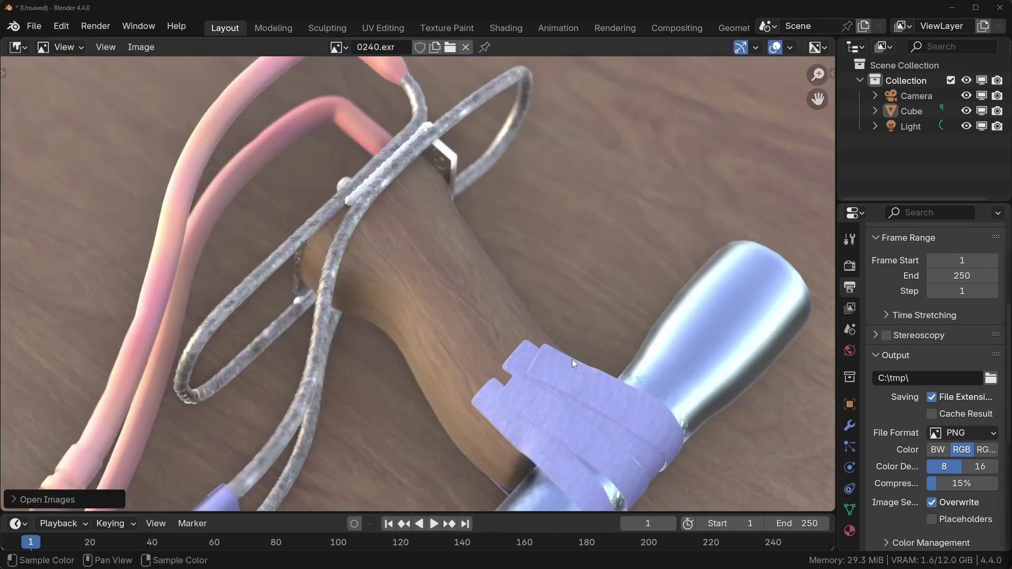
key(Home)
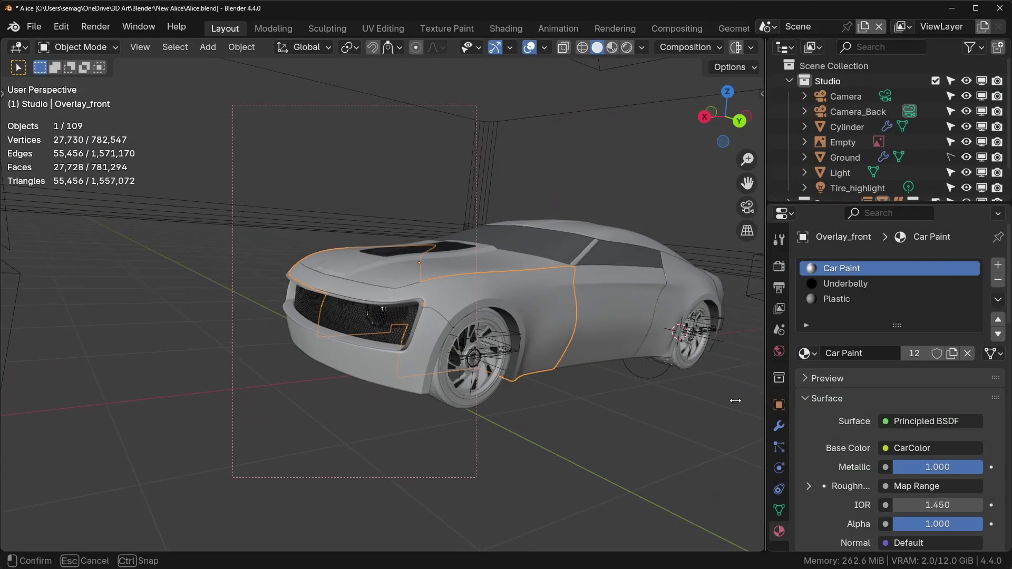
Apply node-based viewport colours, metallic and roughness to all materials.
scroll(768, 436, down, 10)
scroll(765, 436, down, 3)
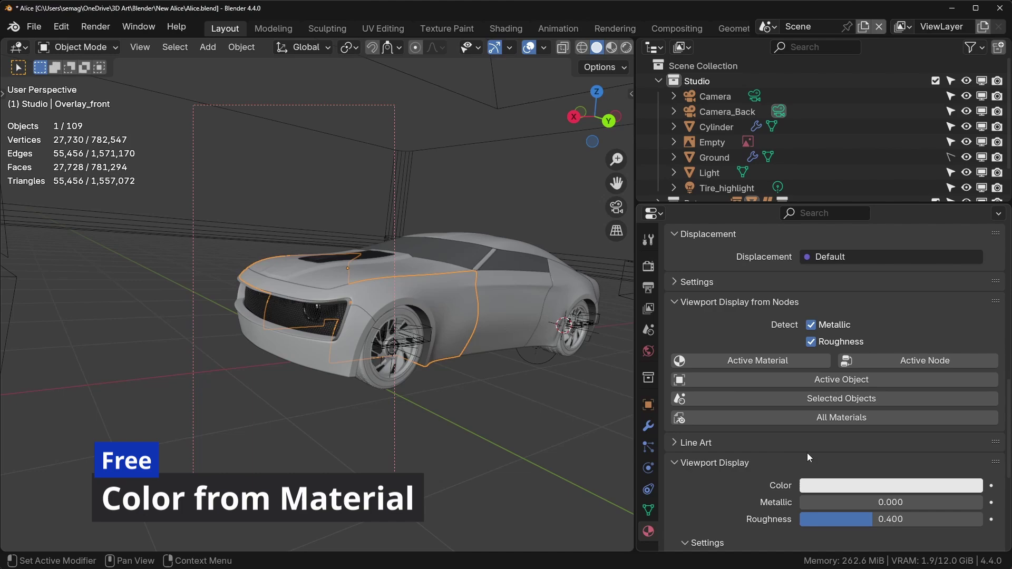
click(831, 419)
Inspect the car's front overlay pieces up close and show the system console output.
click(420, 426)
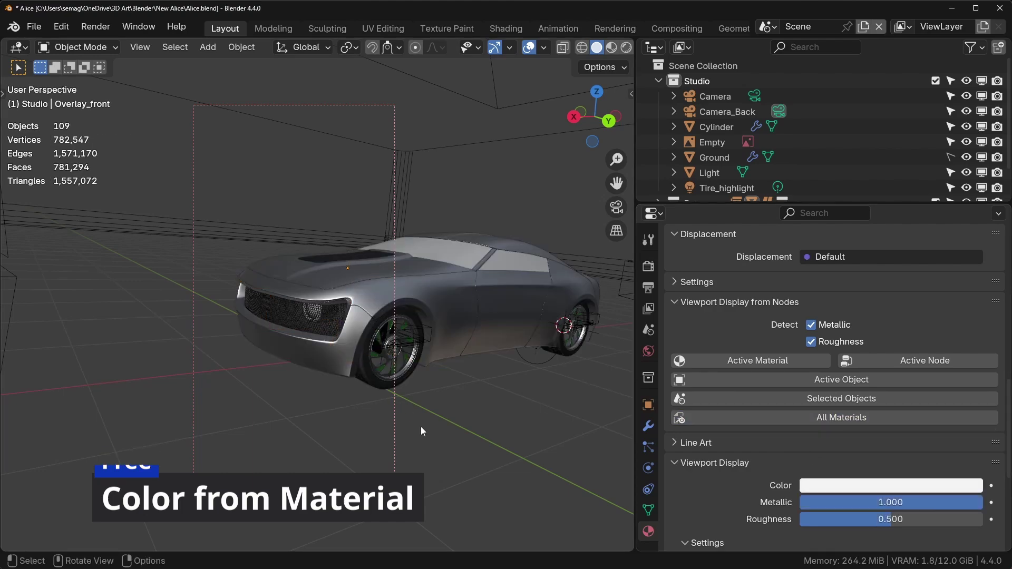
mouse_move(421, 426)
middle_down()
mouse_move(428, 346)
mouse_move(394, 372)
middle_up()
click(394, 371)
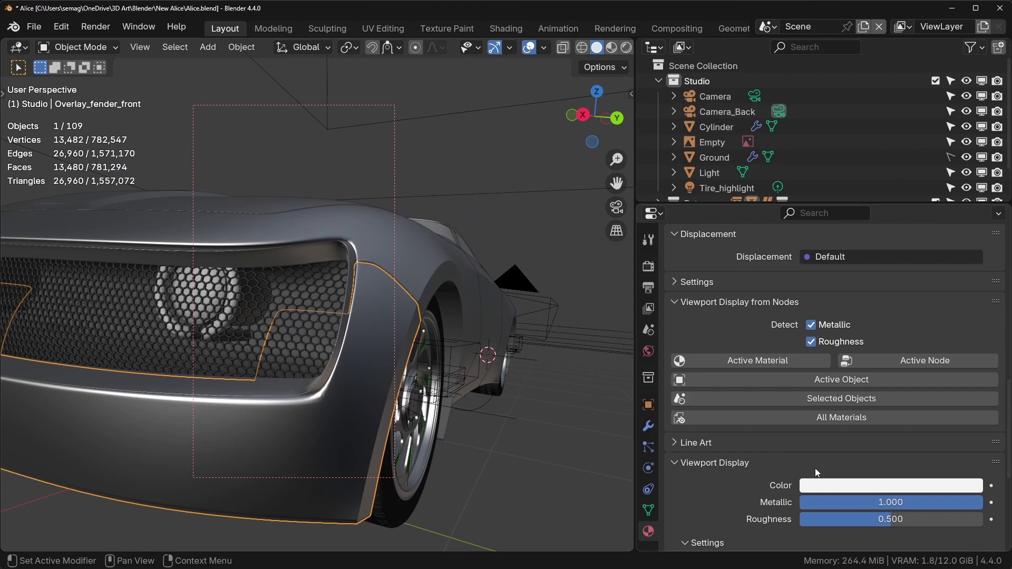
click(385, 246)
middle_drag(480, 236, 356, 337)
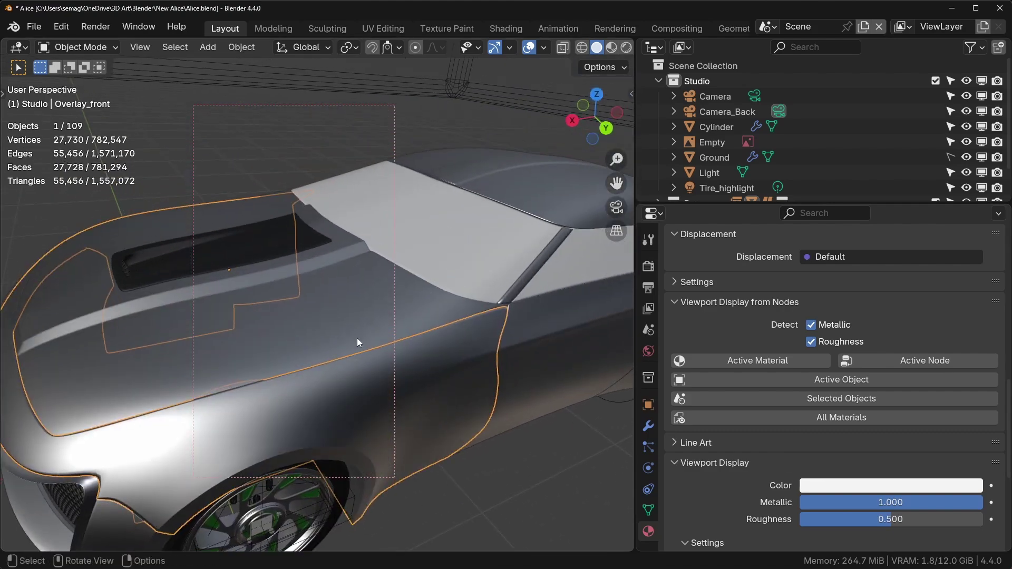
key(alt+Tab)
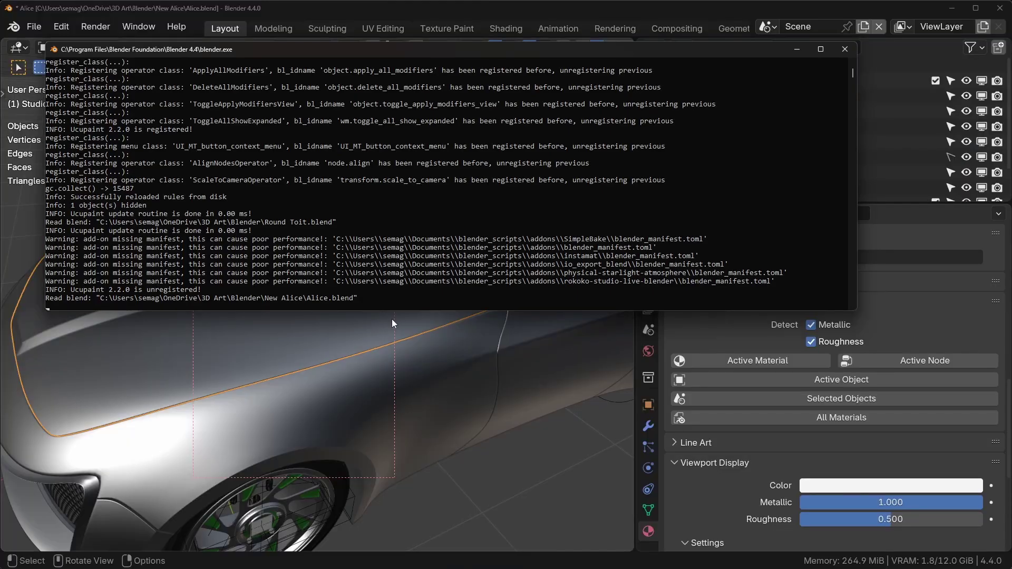
click(226, 299)
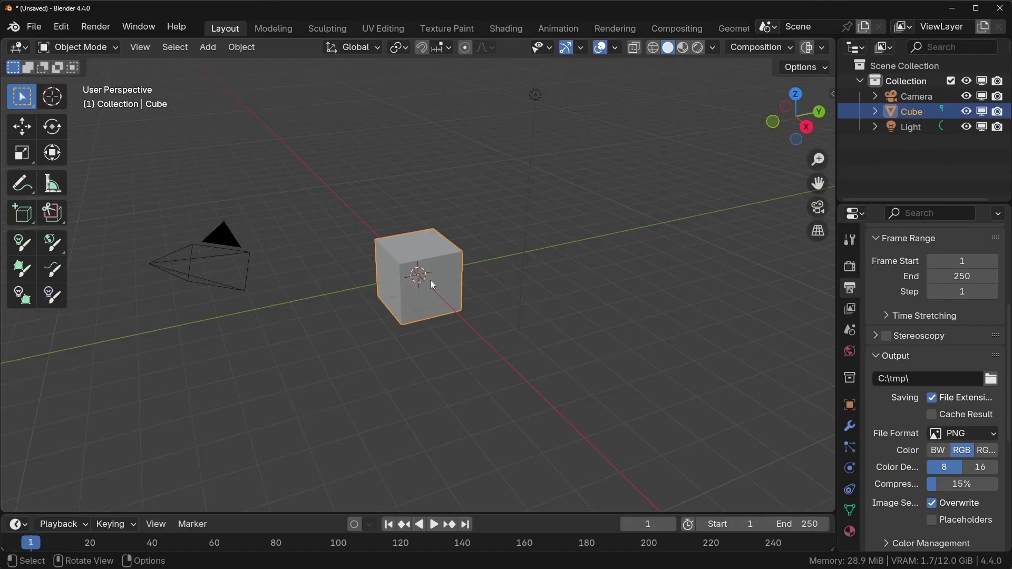
Subdivide the cube into a sphere with Ctrl+2 and shade it smooth.
scroll(429, 280, up, 4)
key(ctrl+2)
right_click(428, 280)
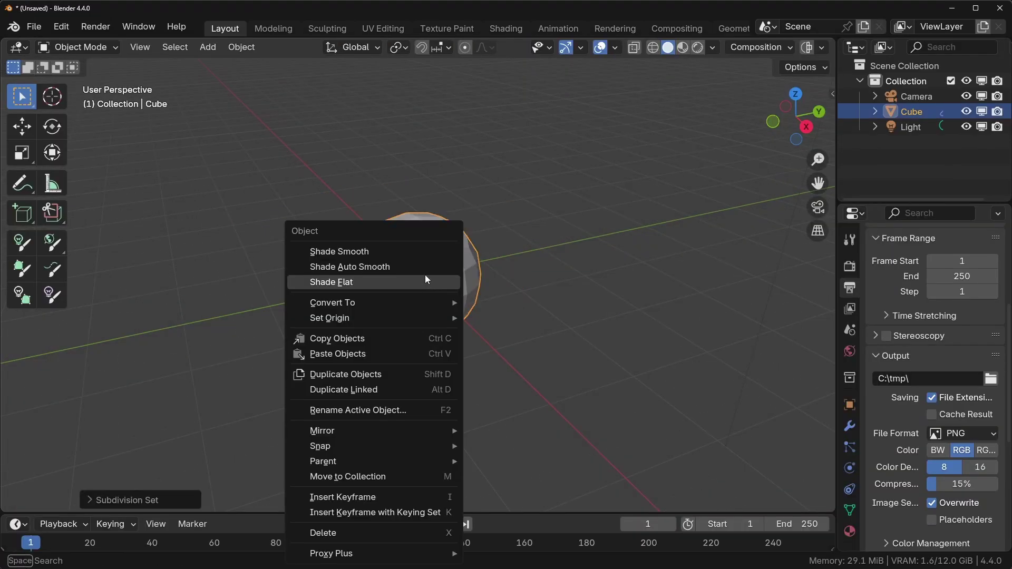
click(426, 247)
Turn the timeline area into a taller Shader Editor framing the material's nodes.
scroll(458, 252, up, 1)
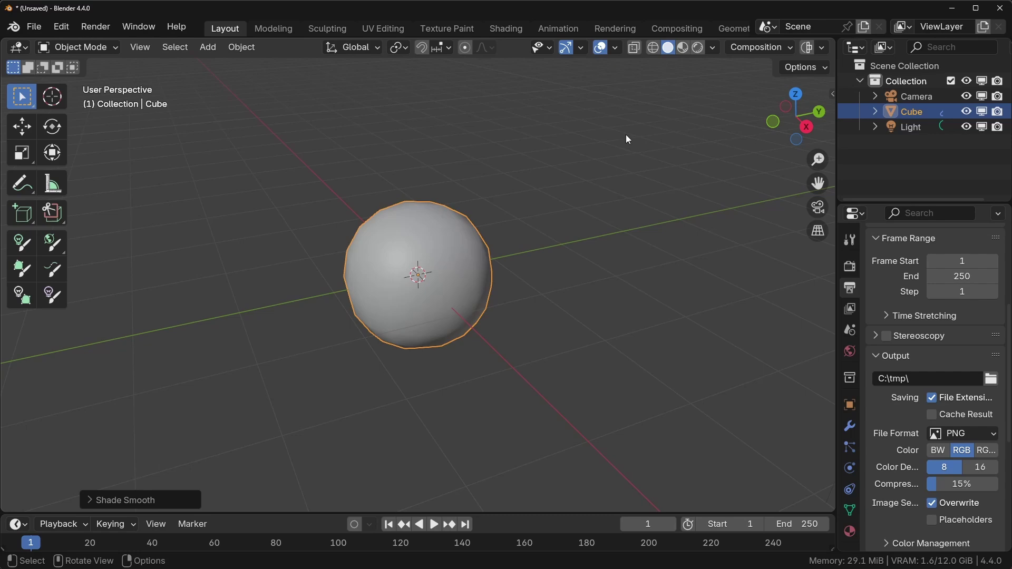
click(19, 523)
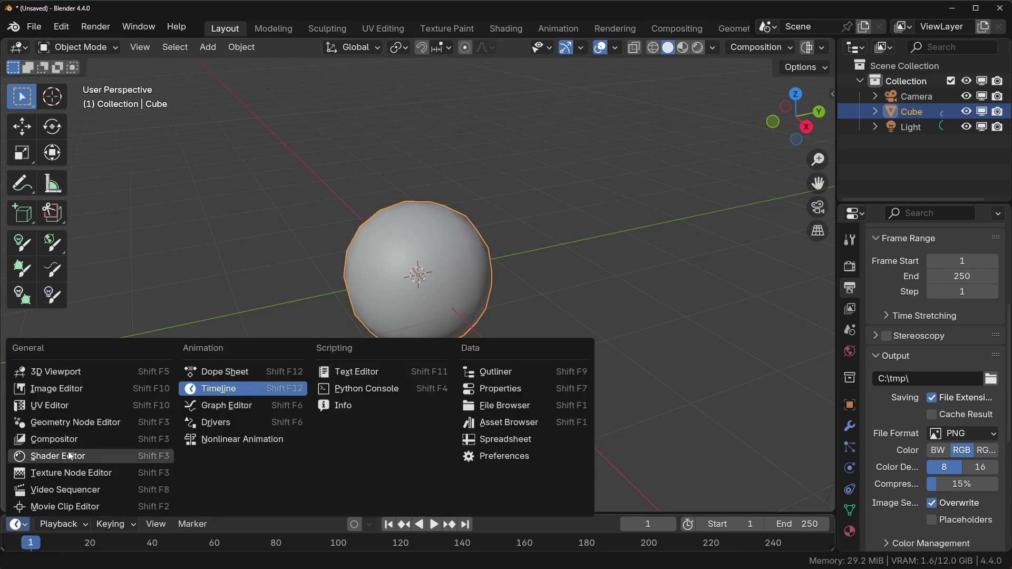
click(53, 454)
drag(314, 511, 348, 262)
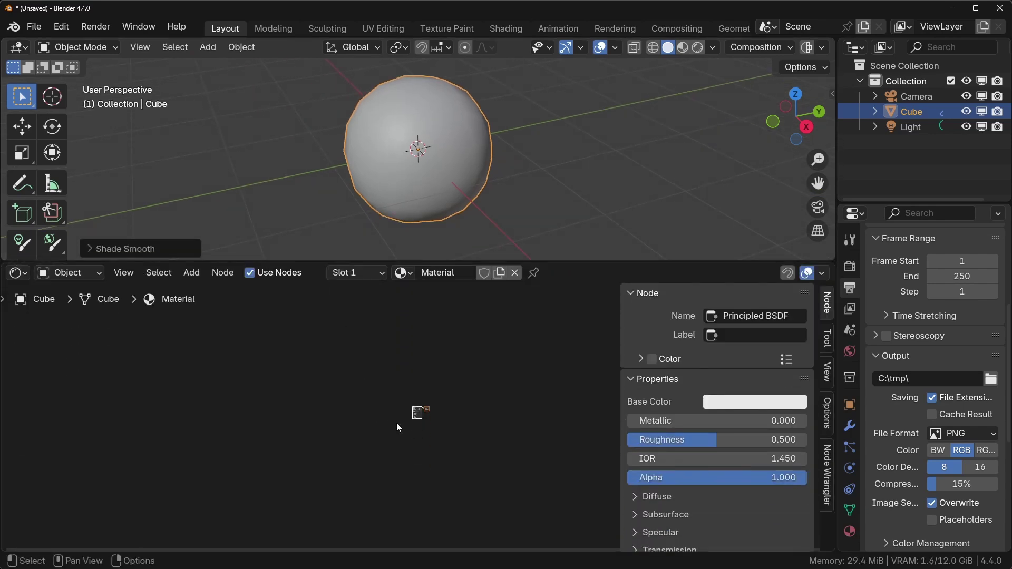
key(Home)
Add a Ray Portal BSDF node and a Metallic BSDF node to the material.
key(shift+a)
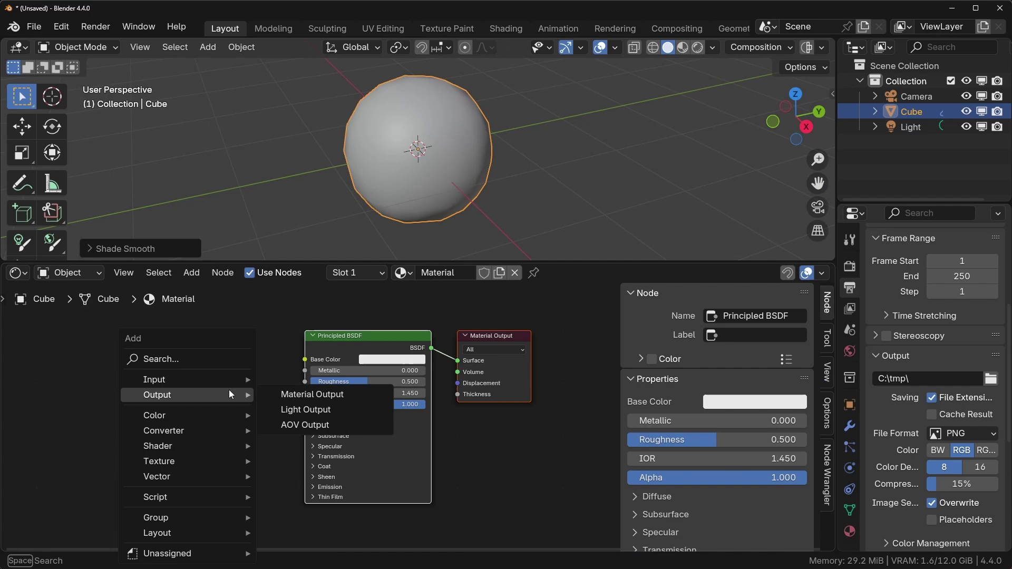
mouse_move(147, 356)
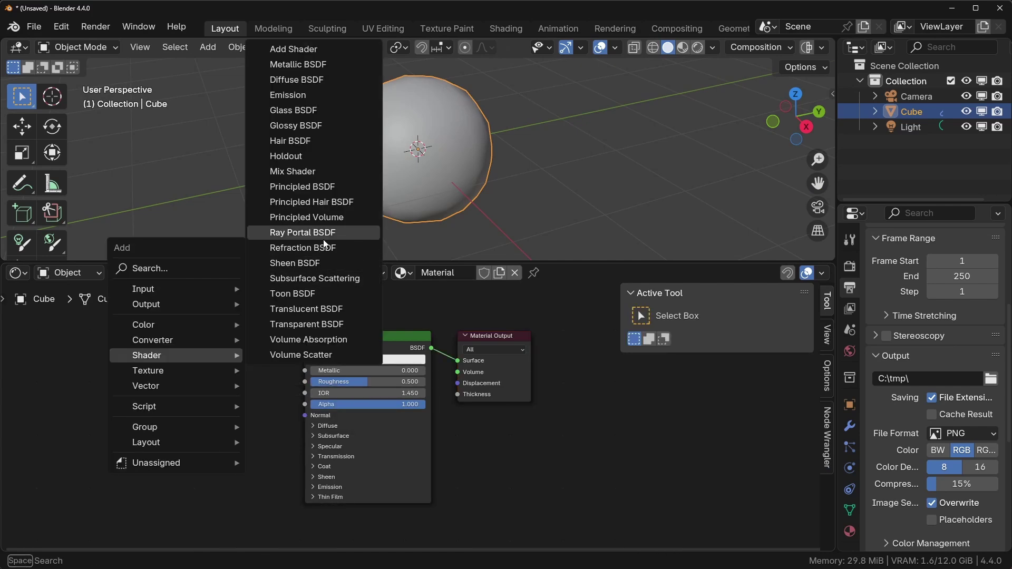
click(324, 240)
click(158, 396)
key(shift+a)
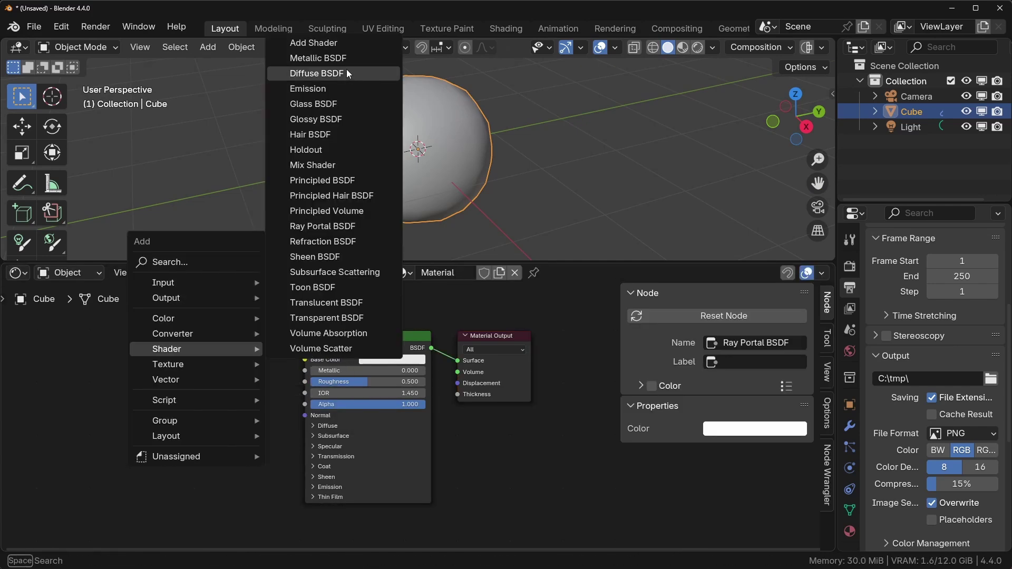
click(318, 58)
click(158, 477)
scroll(321, 400, down, 2)
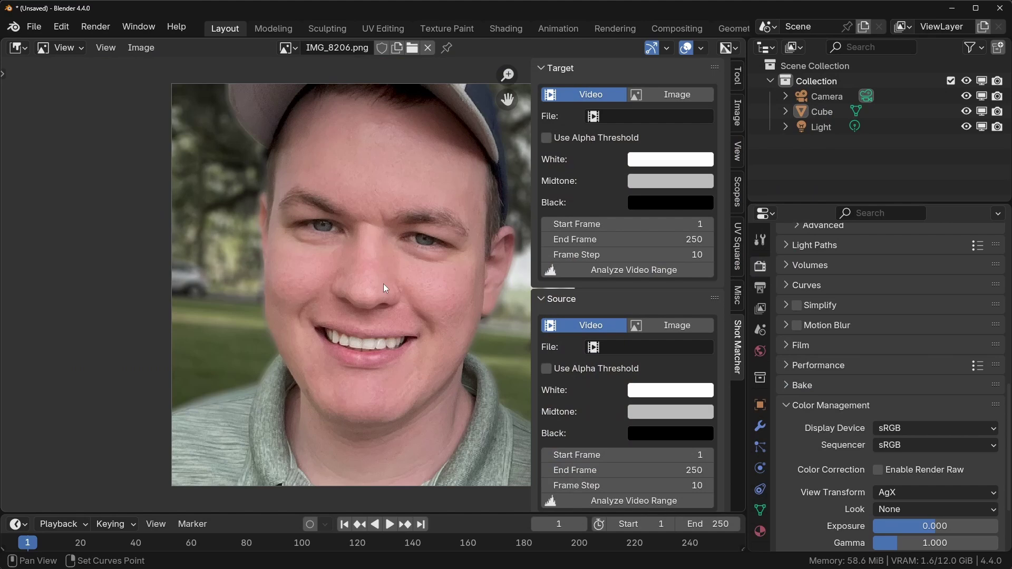
Set Shot Matcher's target and source to still images and analyze the source image's colours.
click(665, 95)
click(665, 338)
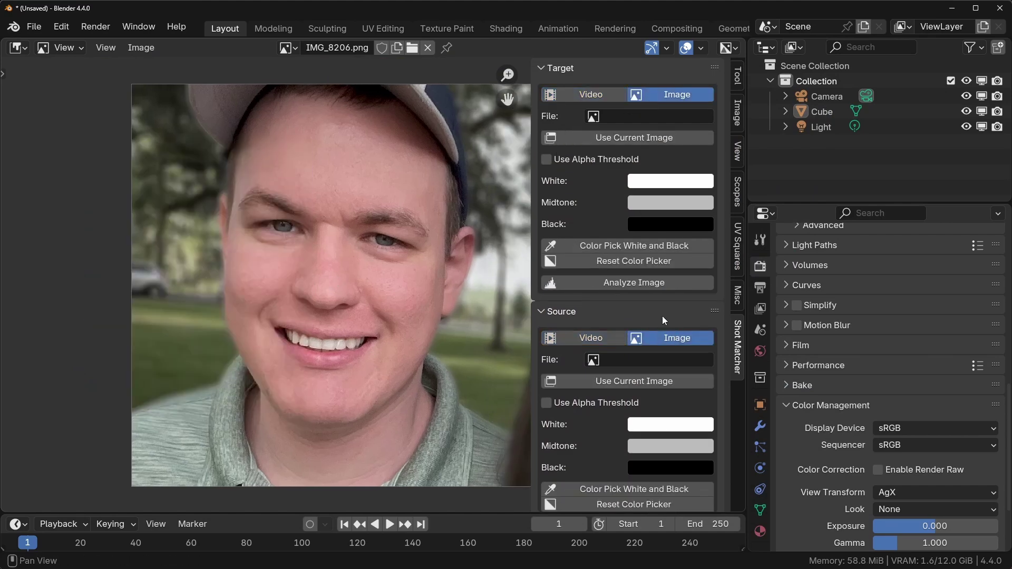
scroll(662, 316, down, 2)
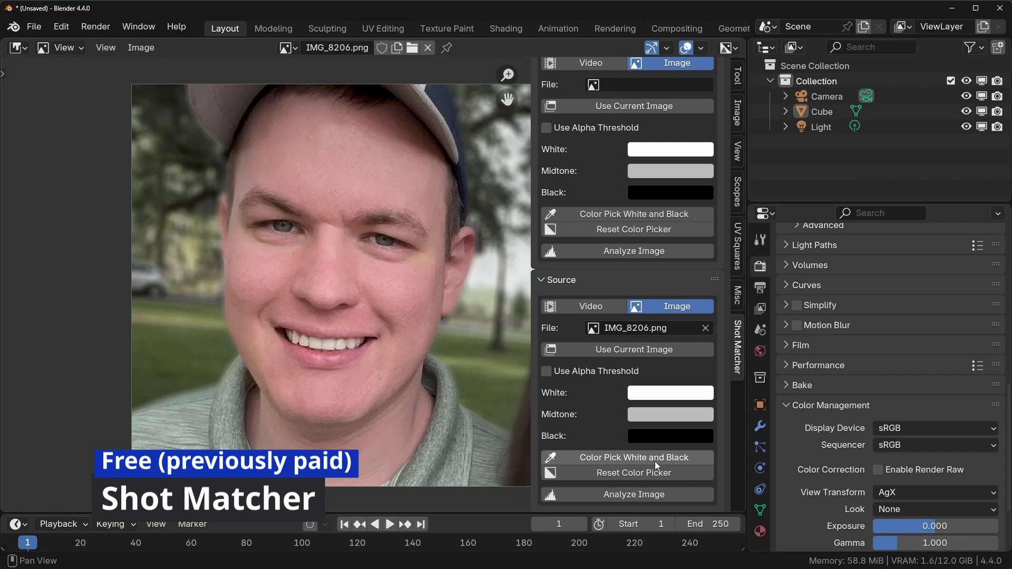
click(654, 494)
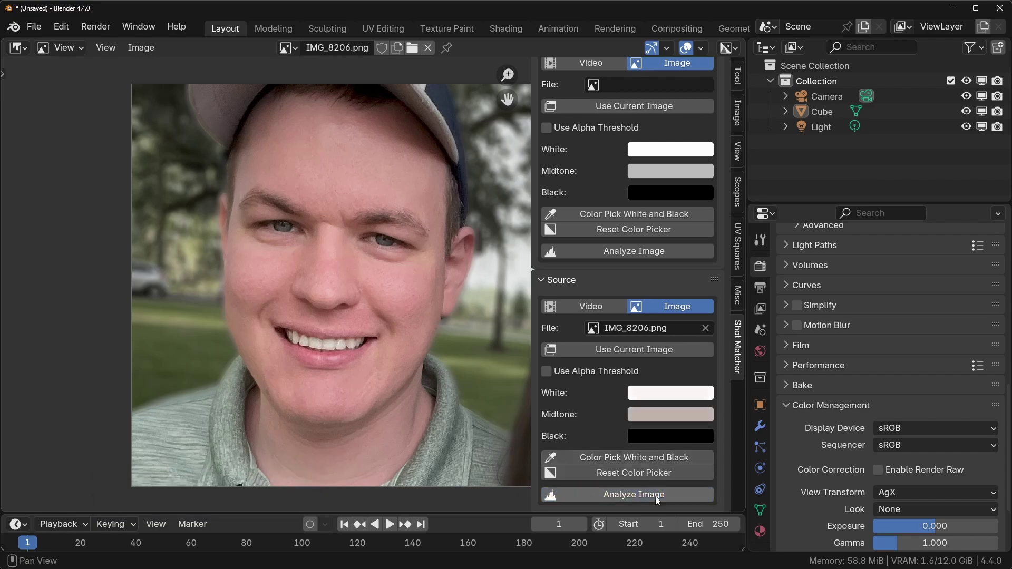
click(670, 441)
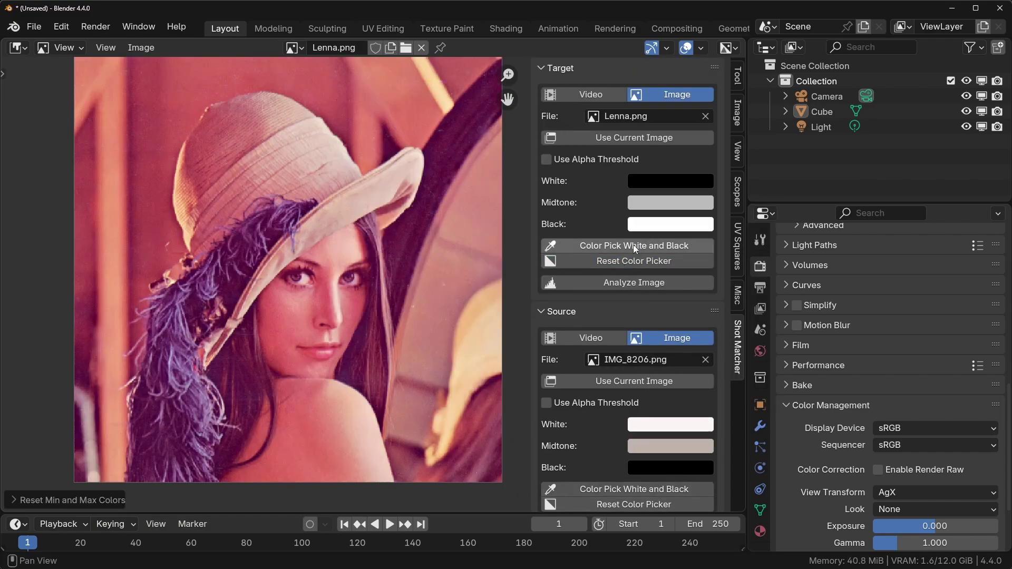
Pick the target's white and black tones directly from the Lenna image.
click(634, 245)
click(306, 278)
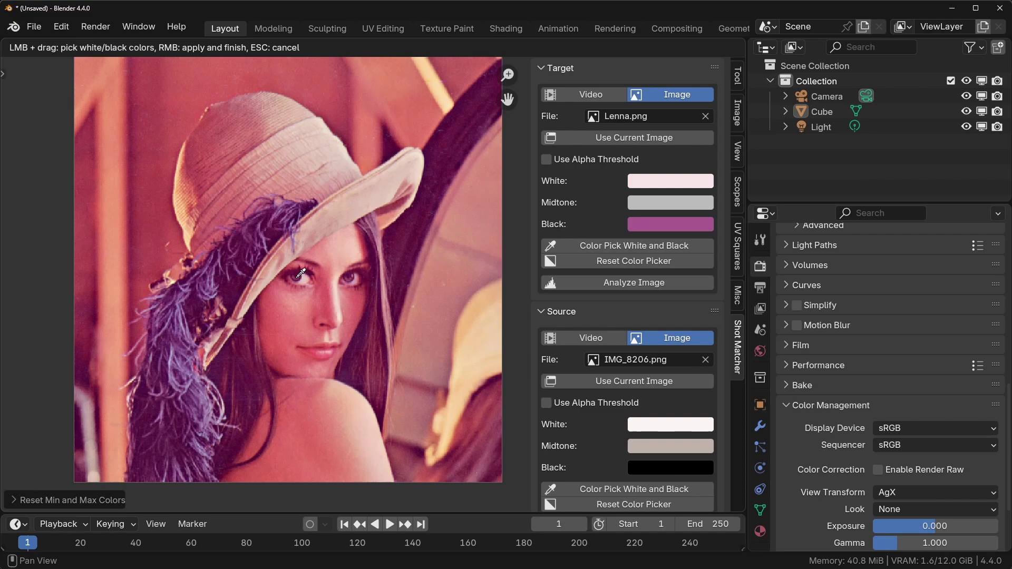
scroll(302, 274, up, 5)
scroll(297, 246, up, 6)
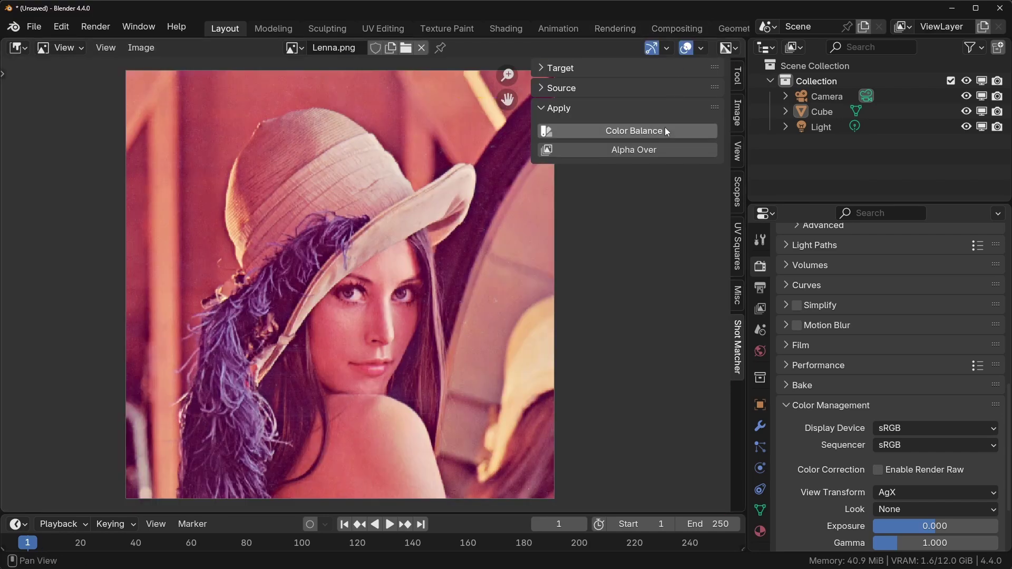
Create Alpha Over comparison nodes for the two images and move them left in Compositing.
click(658, 149)
click(670, 28)
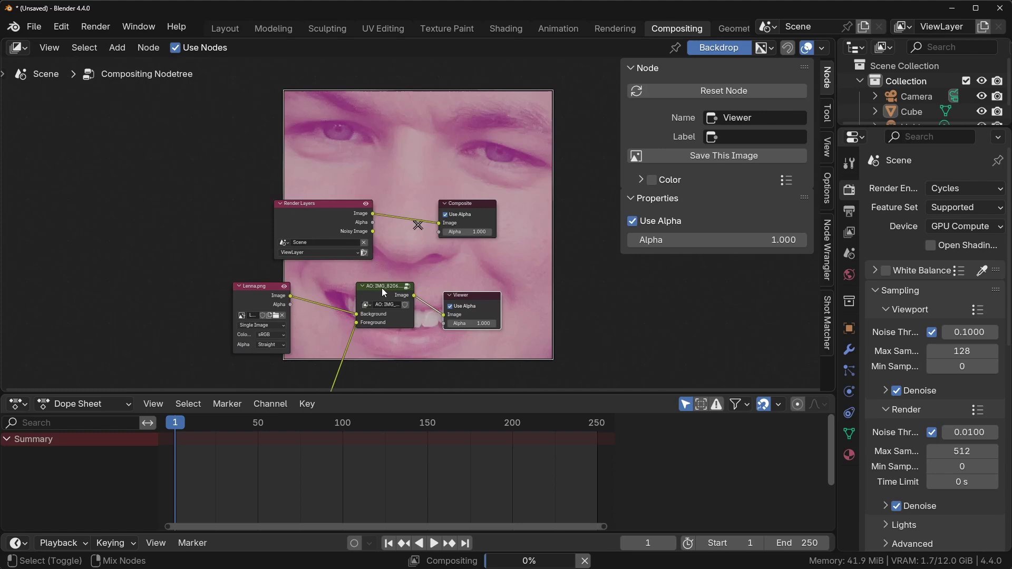
drag(382, 288, 224, 306)
middle_drag(224, 306, 156, 288)
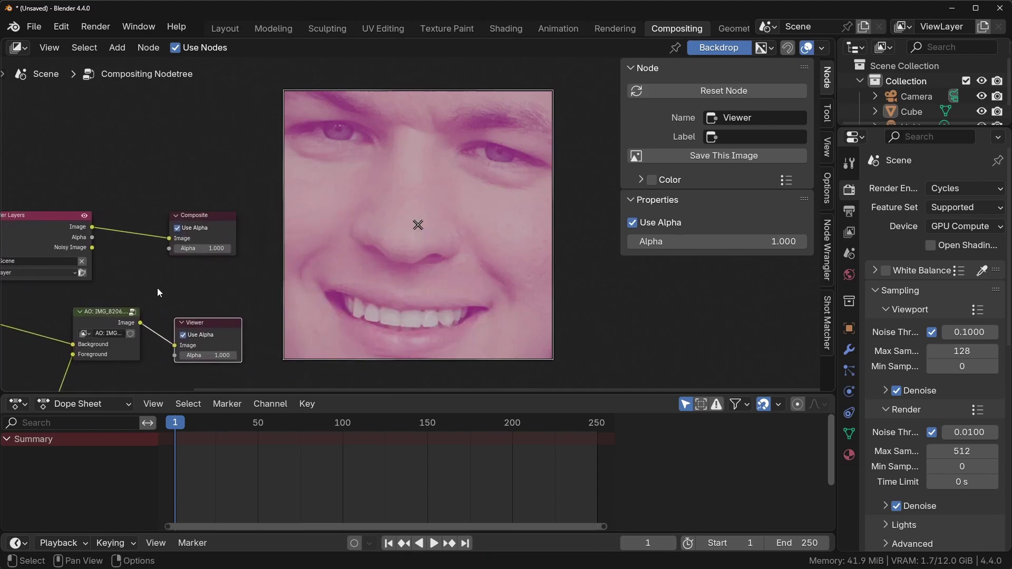
Replace the comparison with a Color Balance node mapping the portrait toward Lenna's tones.
key(Home)
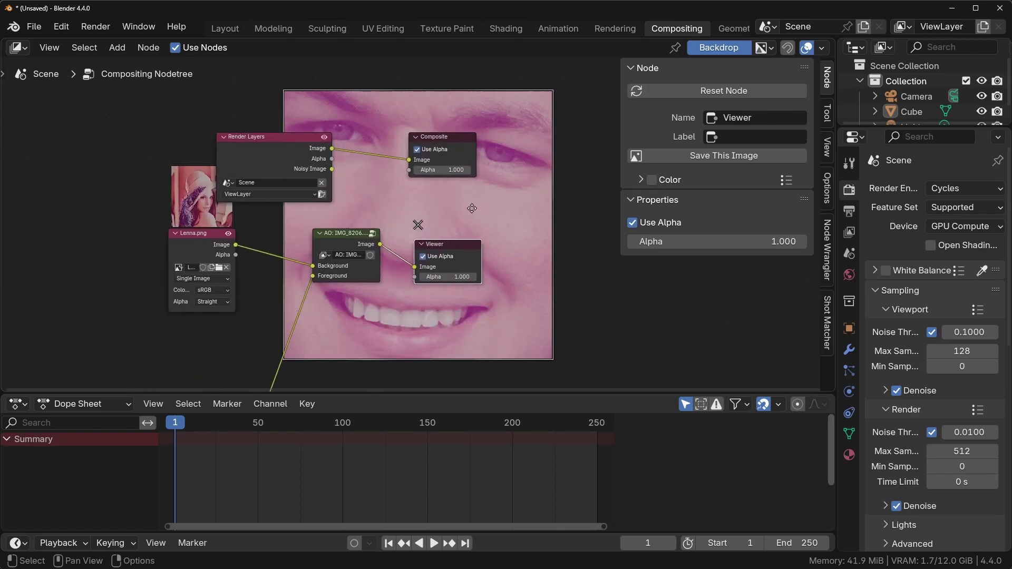
click(830, 311)
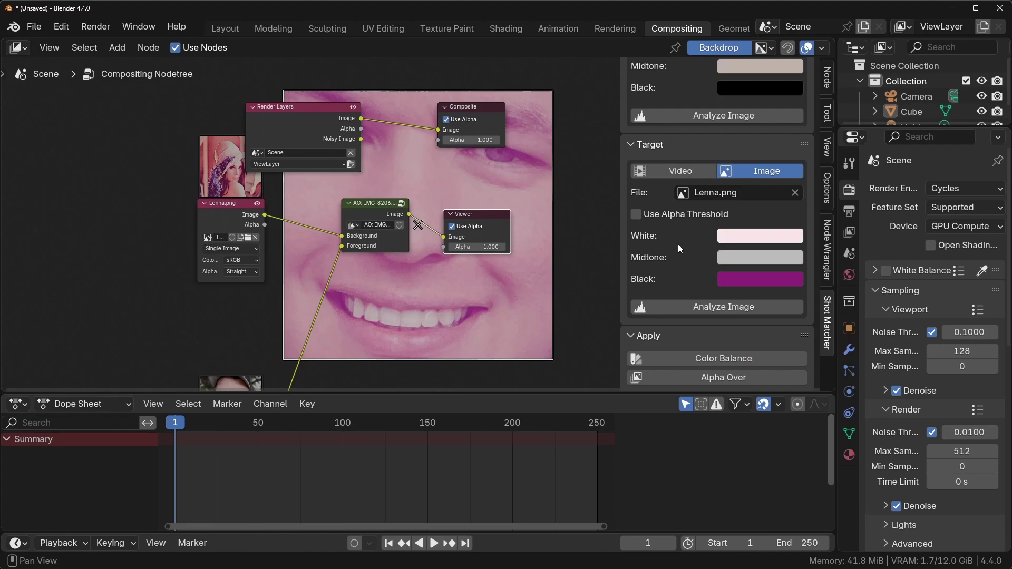
click(725, 359)
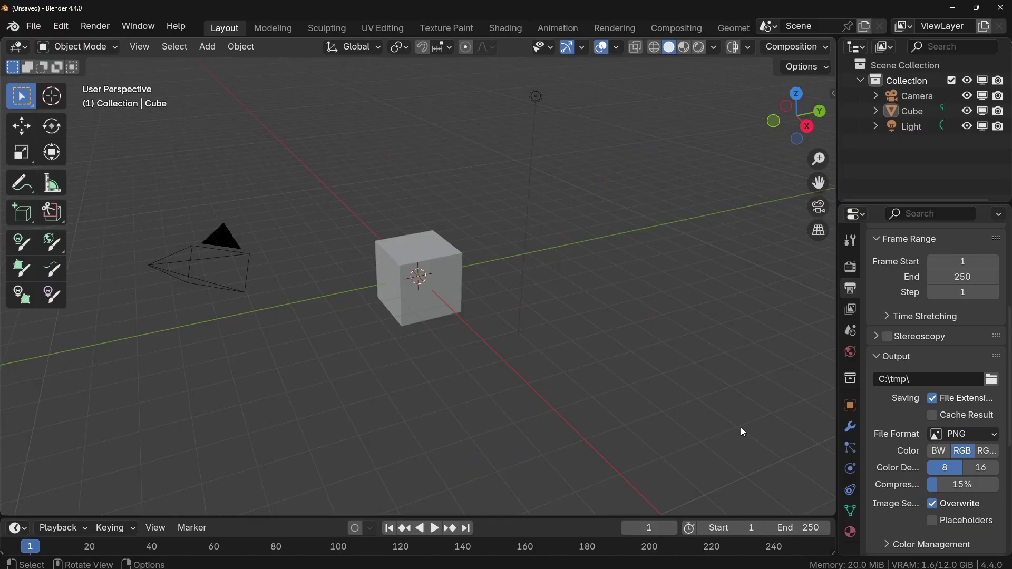
Test painting a point lamp on the cube, then locate BaseLightPaintTool's __init__ in base_tool.py.
click(16, 251)
click(477, 244)
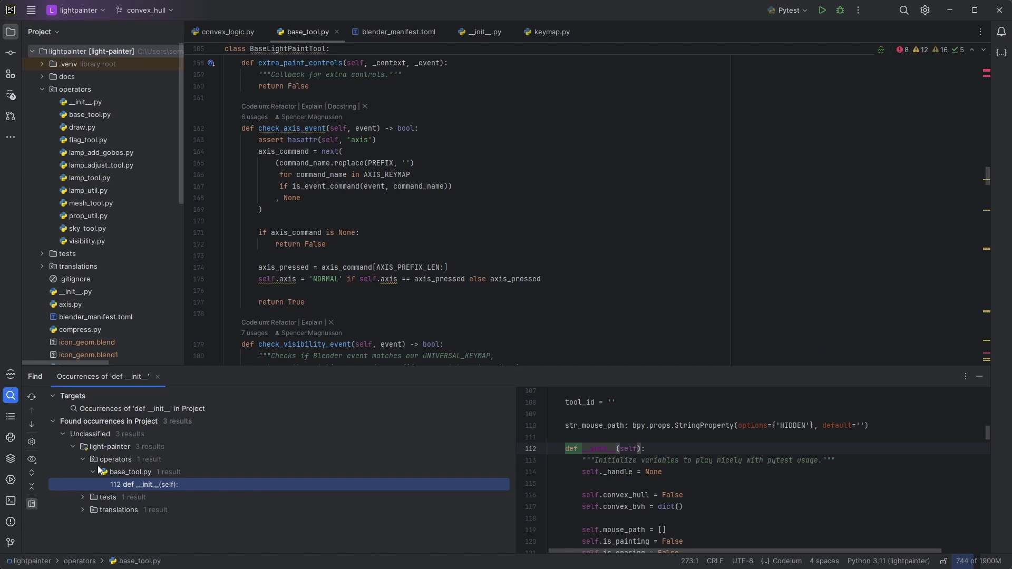
click(82, 511)
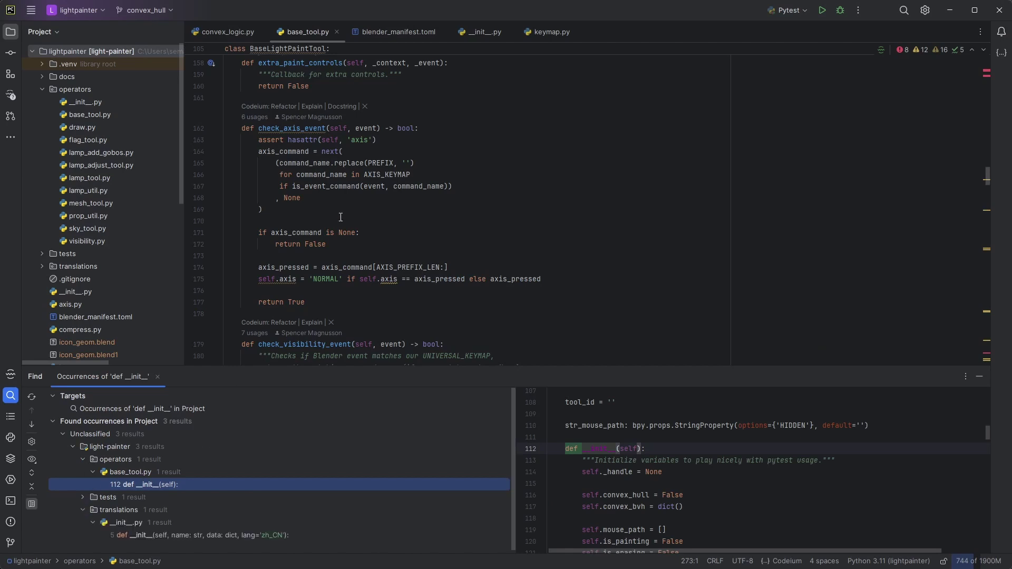
double_click(165, 485)
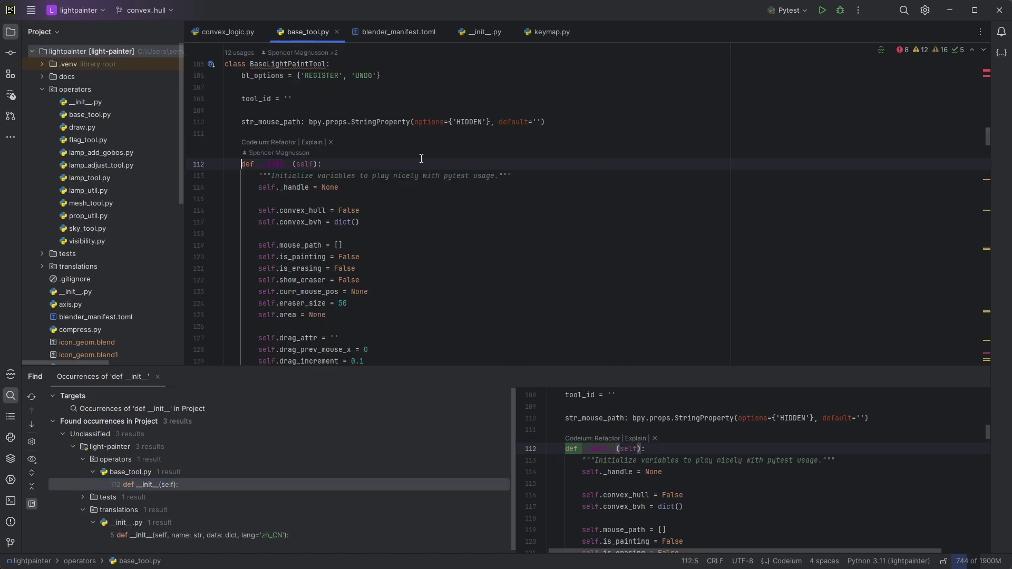
Add super().__init__(*args, **kwargs) and extend the __init__ signature with *args, **kwargs.
key(Return)
text(super().__init__(*args, **kwargs))
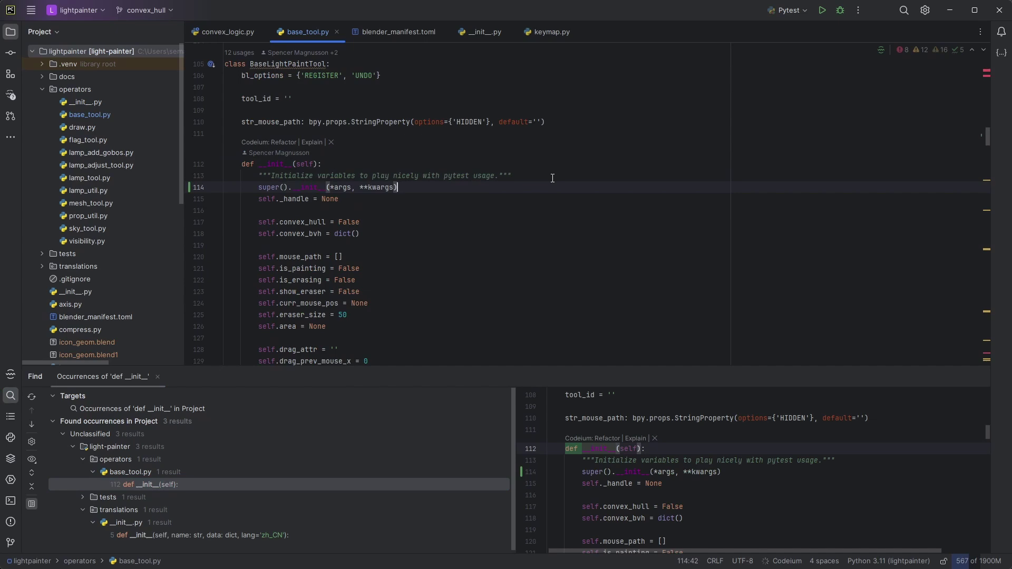
click(315, 164)
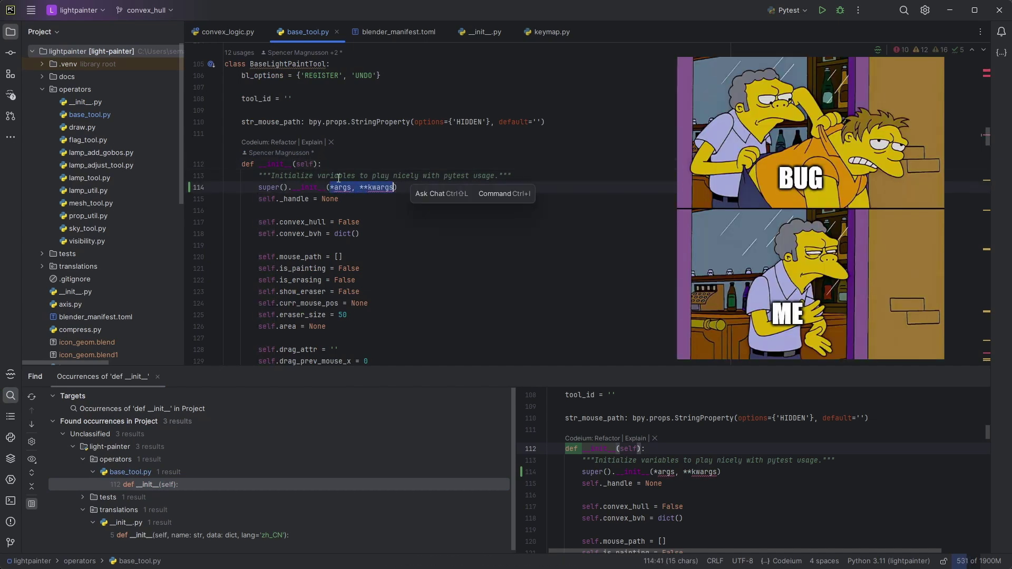
text(, *args, **kwargs)
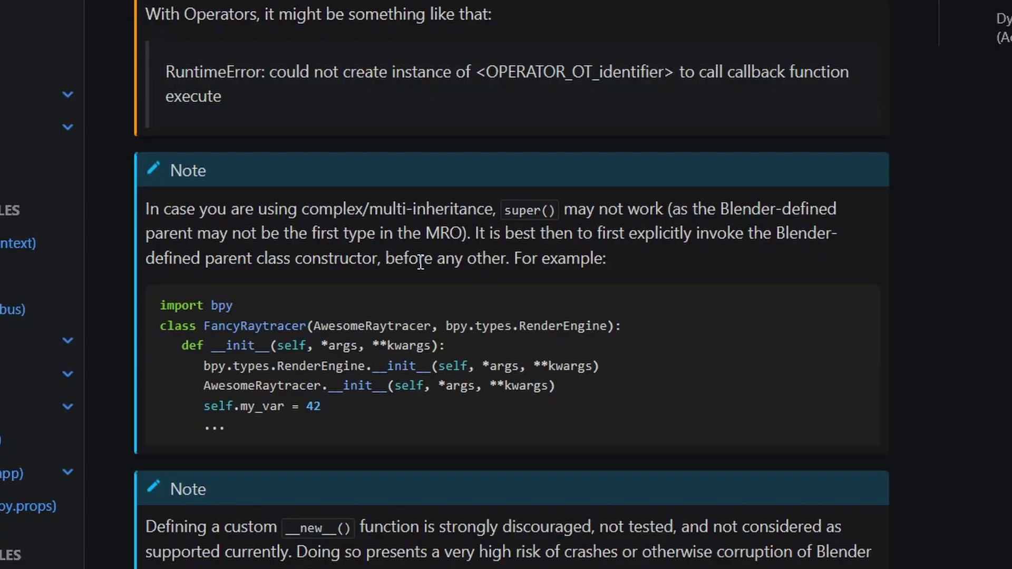
Write an __init__ in lamp_tool.py calling BaseLightPaintTool.__init__(self) and select the block.
text(as)
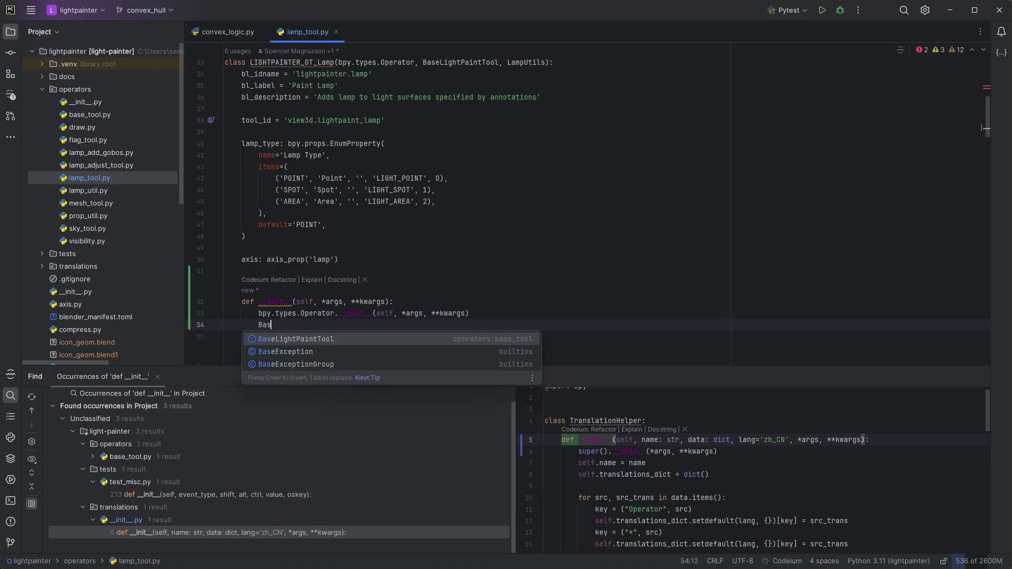
key(Return)
text(.__in)
key(Return)
key(Tab)
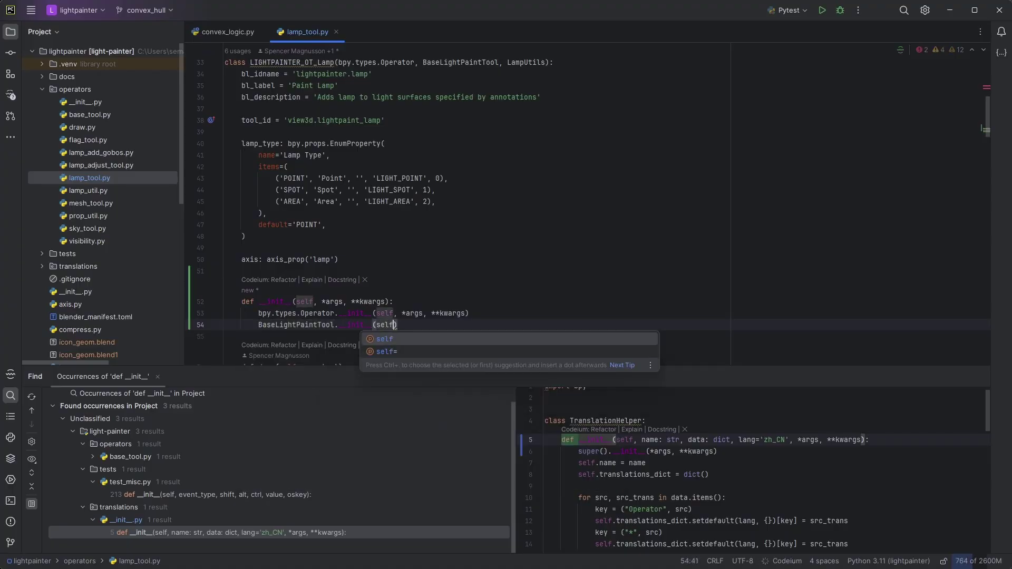
click(471, 302)
drag(411, 326, 246, 305)
key(ctrl+c)
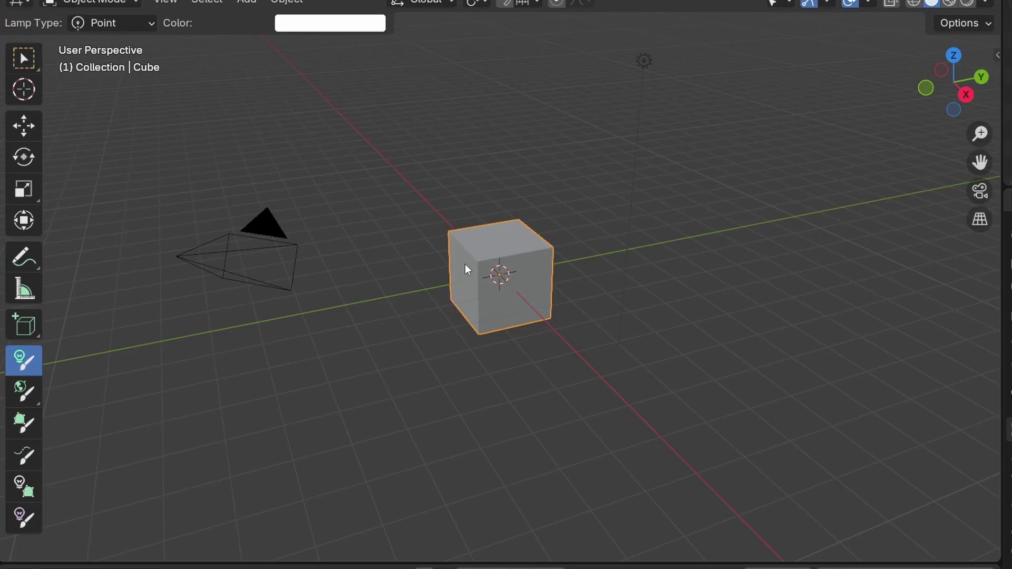
Test lamp painting, paste the __init__ block into flag_tool.py and mesh_tool.py, then list Python interpreters.
click(485, 244)
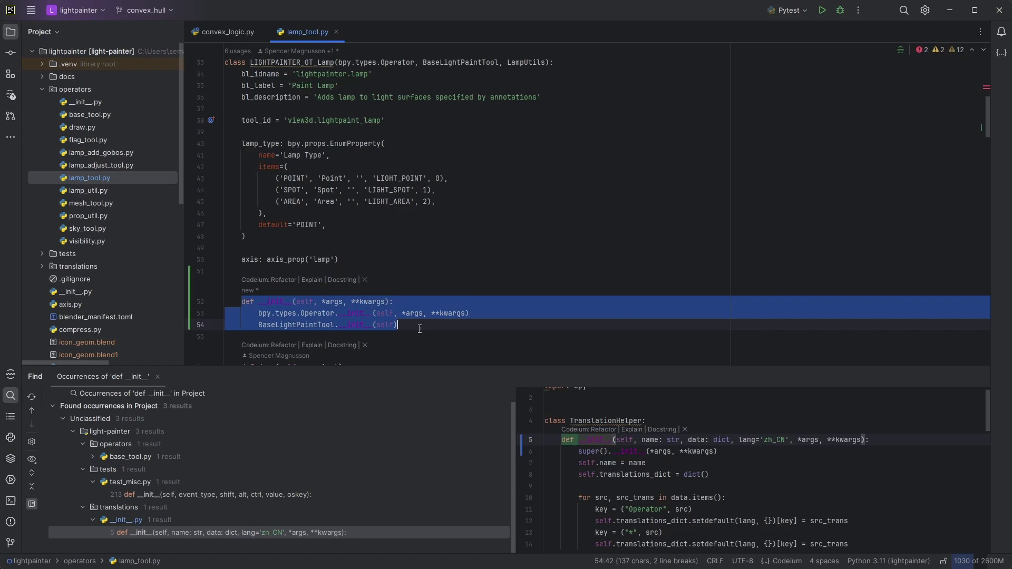
key(ctrl+v)
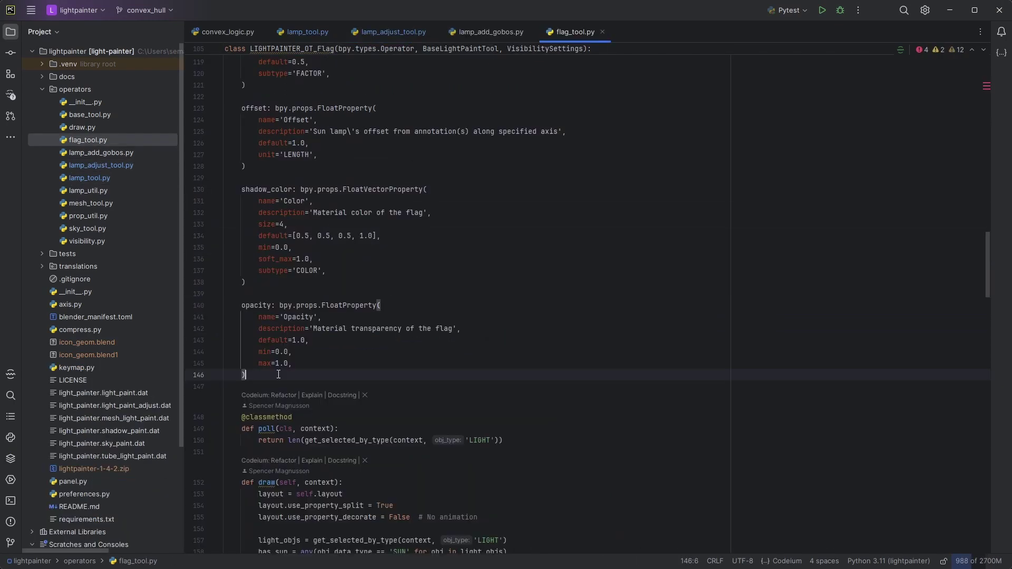
key(ctrl+v)
key(ctrl+Tab)
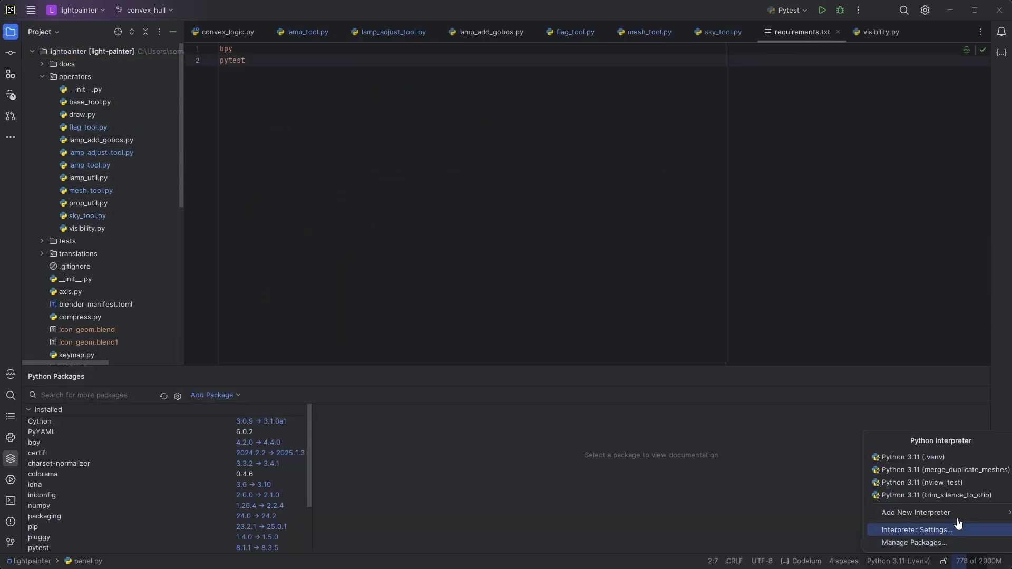
click(957, 525)
click(627, 152)
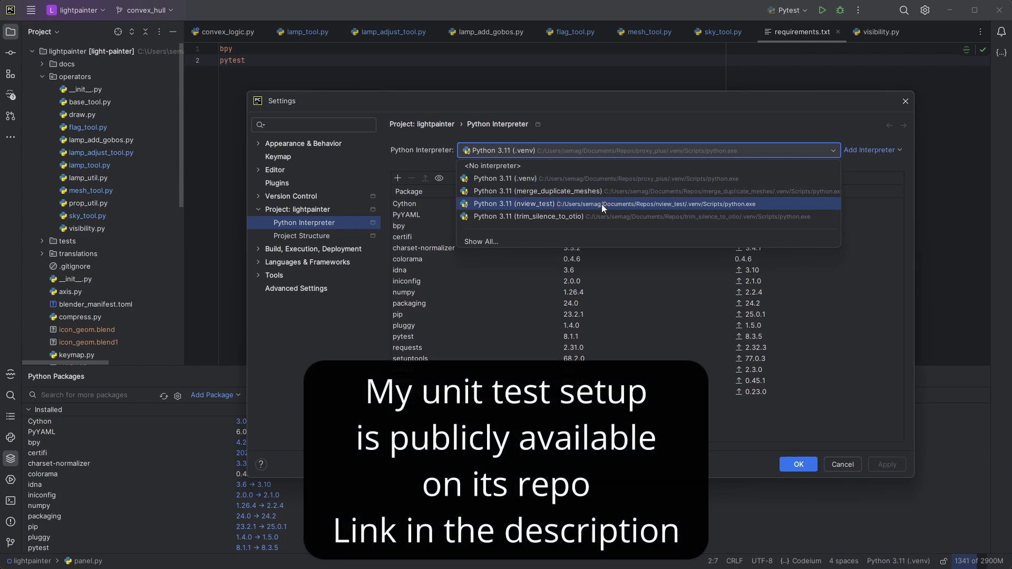
Switch to the nview_test interpreter and review the passing pytest results, including the keymap test.
click(602, 204)
key(Return)
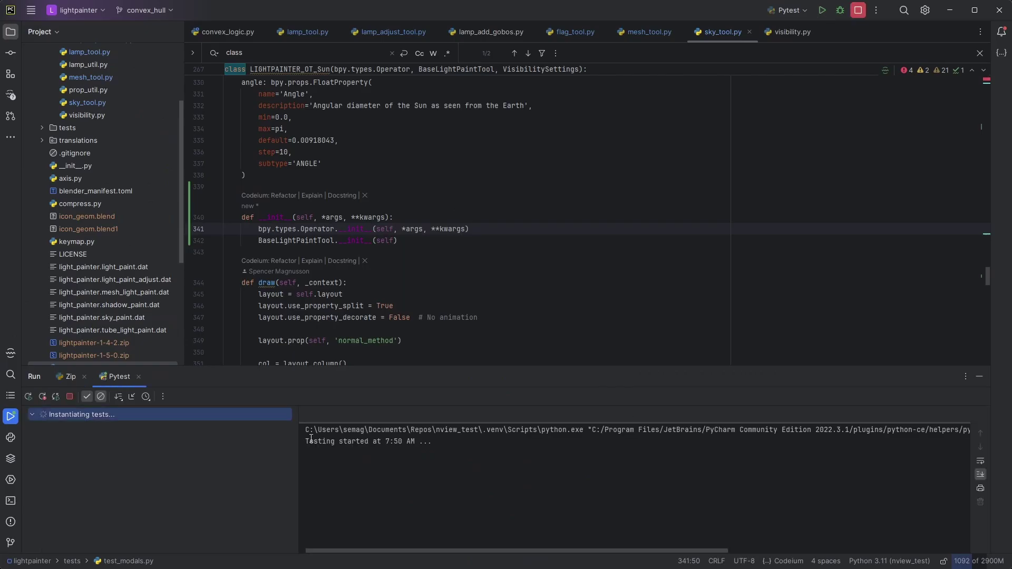
right_click(256, 469)
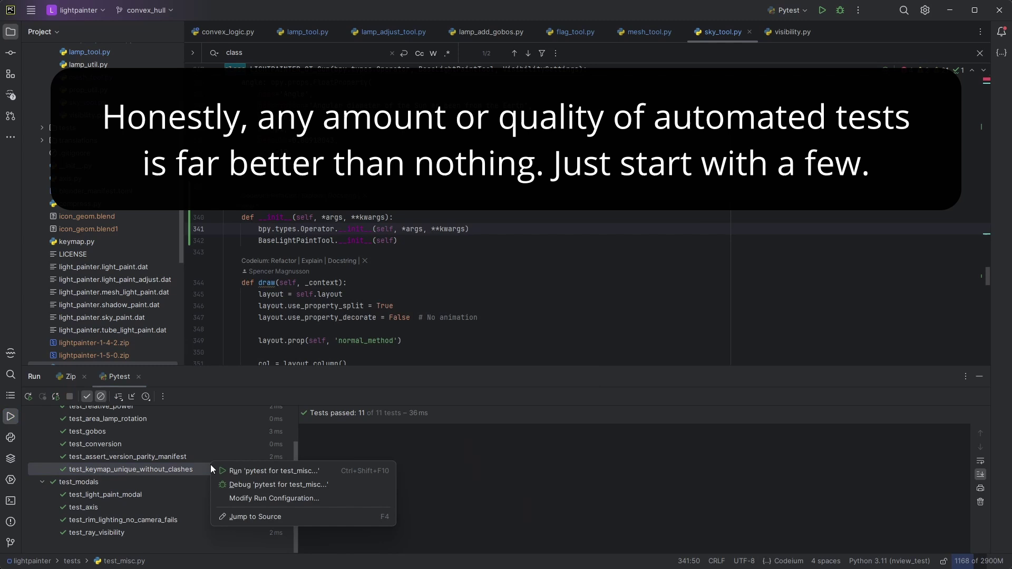
click(154, 469)
scroll(172, 474, up, 2)
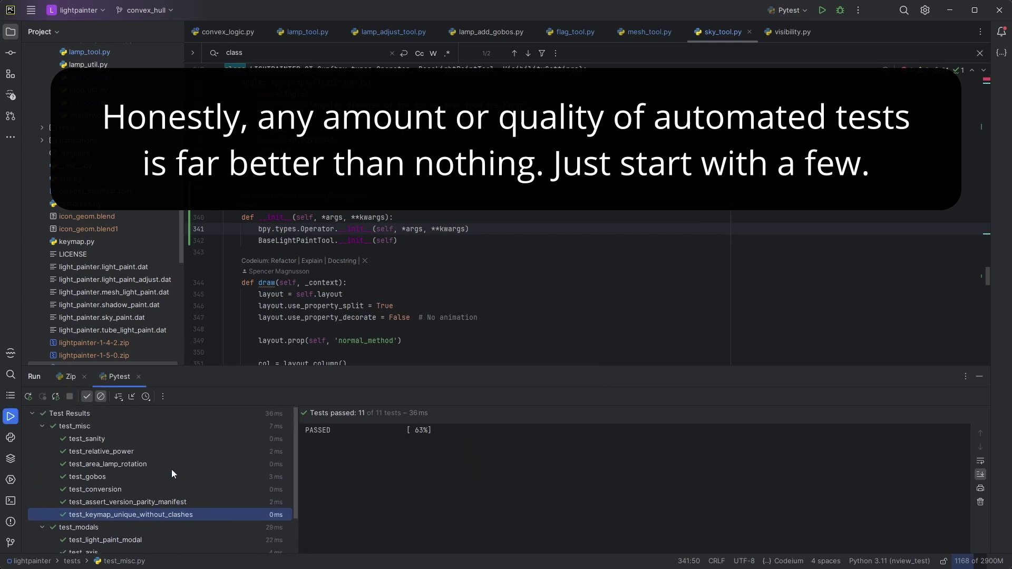
click(979, 377)
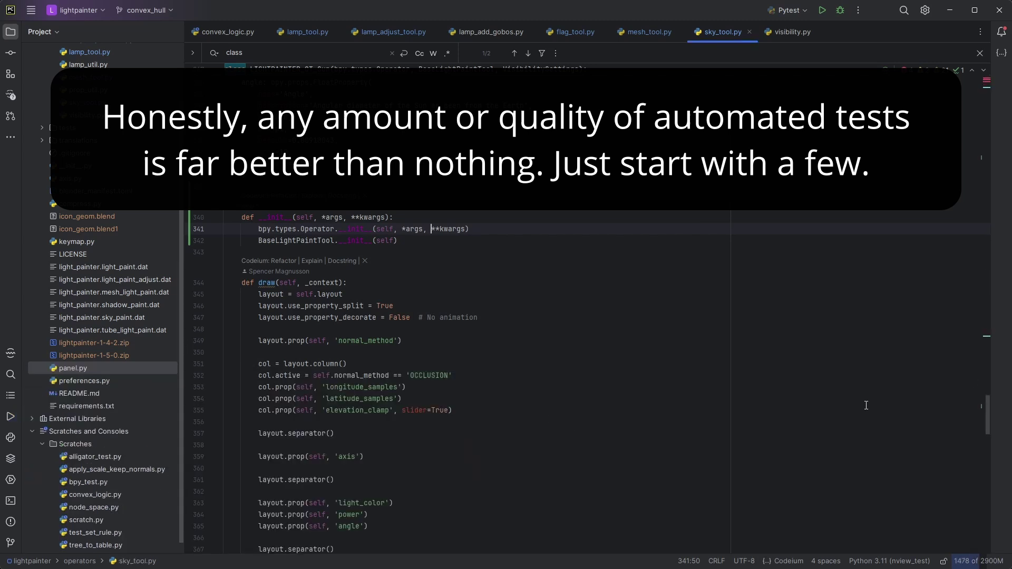
Test painting a sun light stroke onto the cube.
click(431, 410)
scroll(429, 337, up, 3)
scroll(428, 316, up, 7)
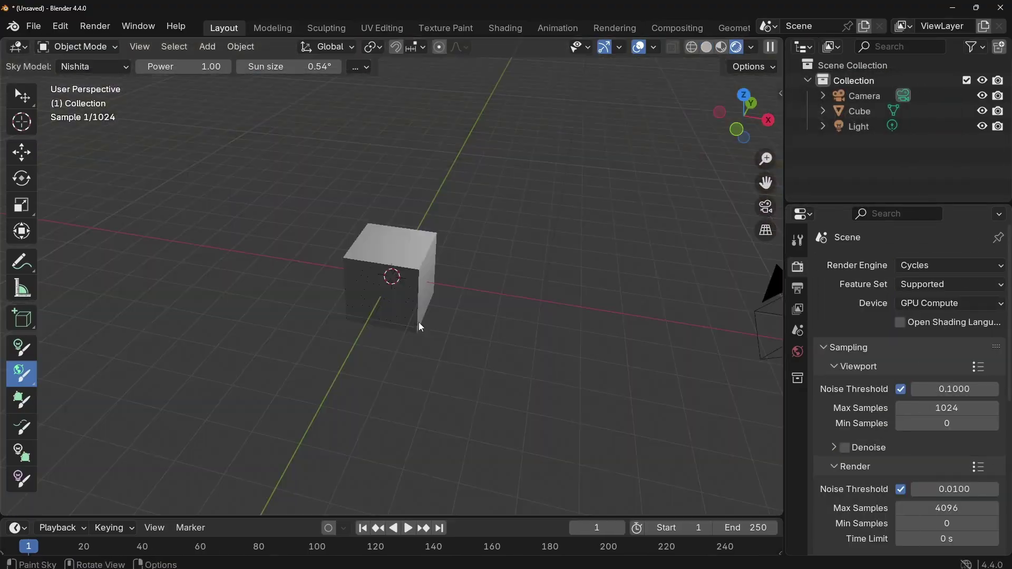
mouse_move(349, 278)
mouse_down()
mouse_move(407, 259)
mouse_move(411, 278)
mouse_up()
key(Escape)
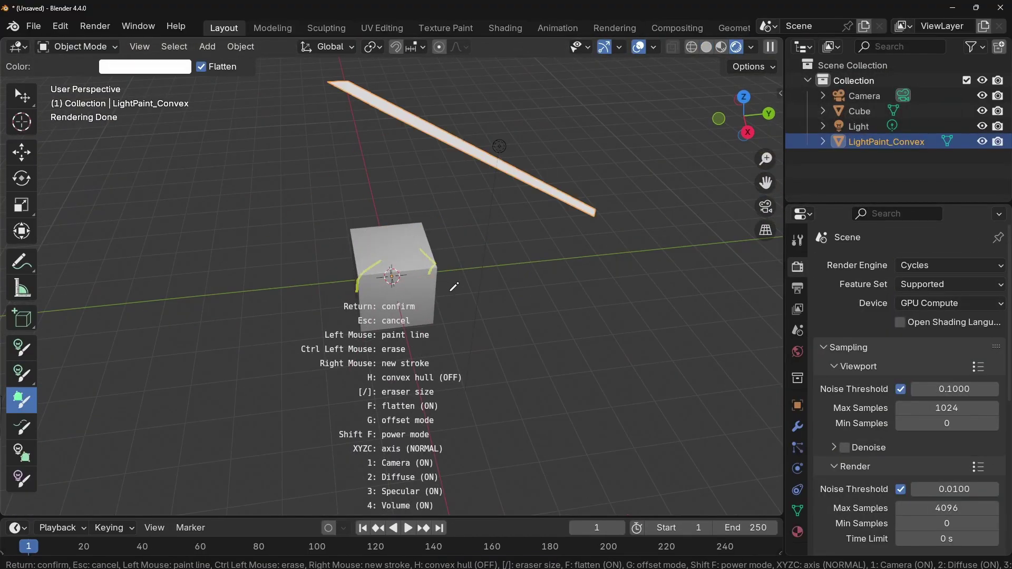
Paint a test tube light stroke, offset it, then cancel it.
middle_drag(412, 278, 58, 436)
key(g)
key(Escape)
With the light selected, paint and confirm a Light Paint Flag stroke across the cube's top.
click(29, 457)
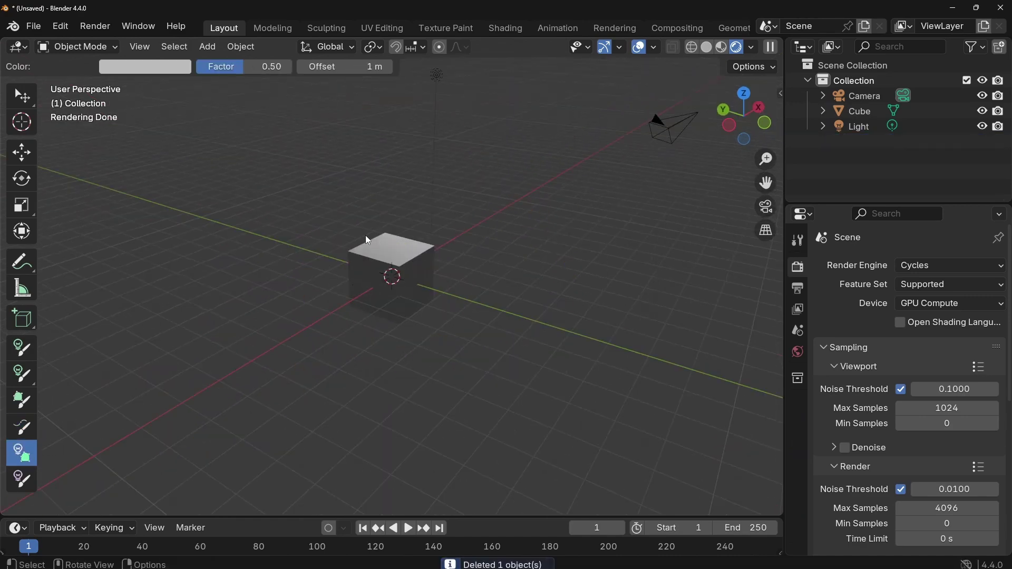
middle_drag(368, 241, 400, 157)
click(423, 134)
middle_drag(444, 182, 321, 218)
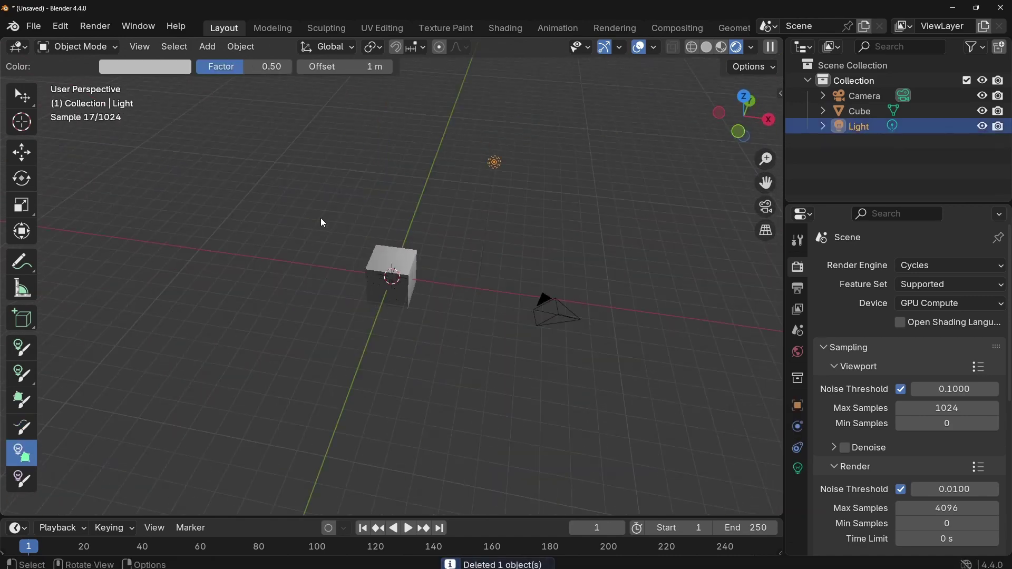
scroll(305, 229, up, 3)
scroll(342, 234, up, 3)
scroll(373, 235, up, 2)
click(374, 179)
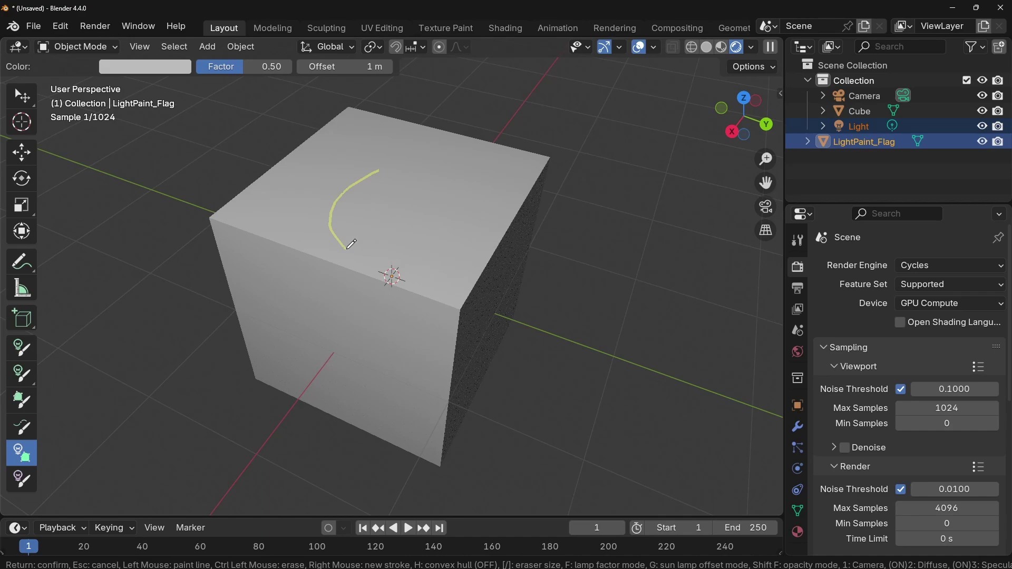
drag(352, 244, 444, 238)
key(Return)
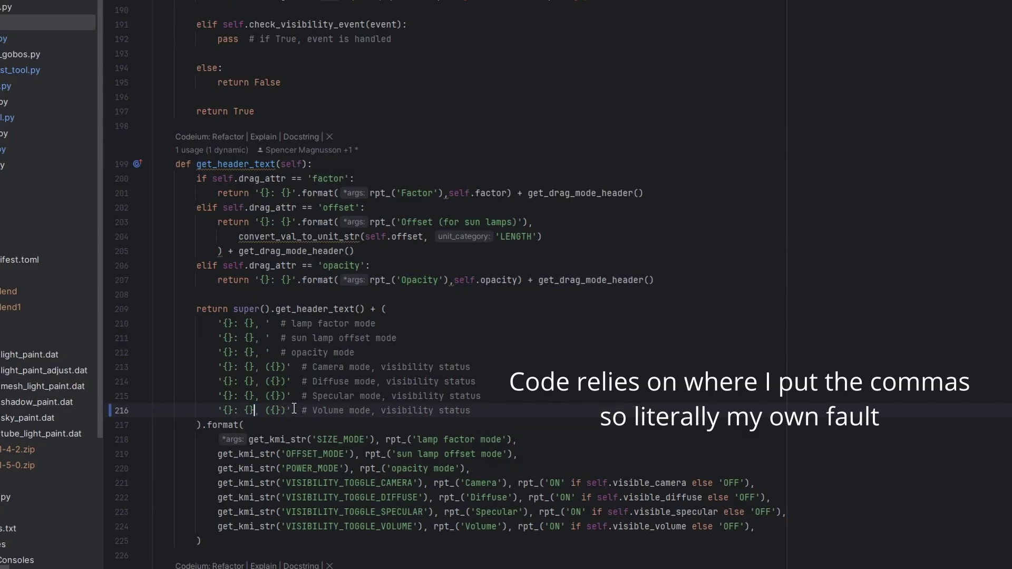
Remove line 216's stray character and line 214's misplaced comma in get_header_text, then paint a test stroke.
key(BackSpace)
click(289, 399)
text(,)
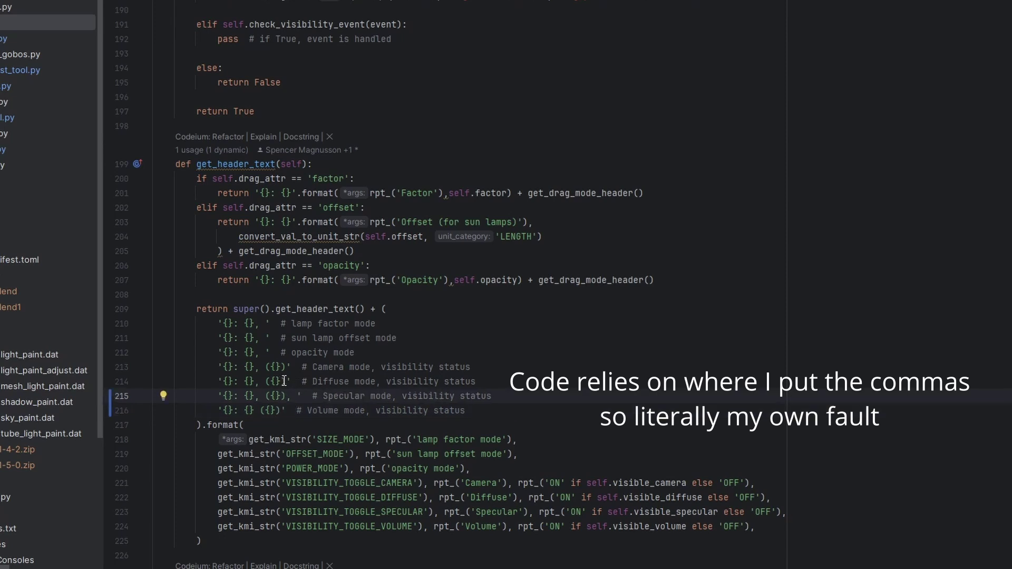
click(285, 381)
text(,)
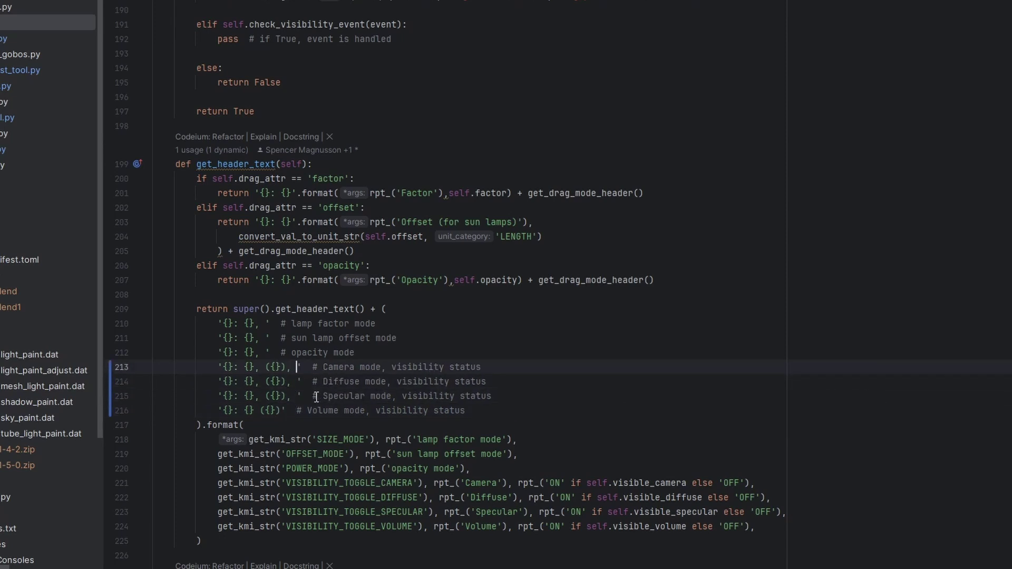
click(258, 381)
key(BackSpace)
key(Up)
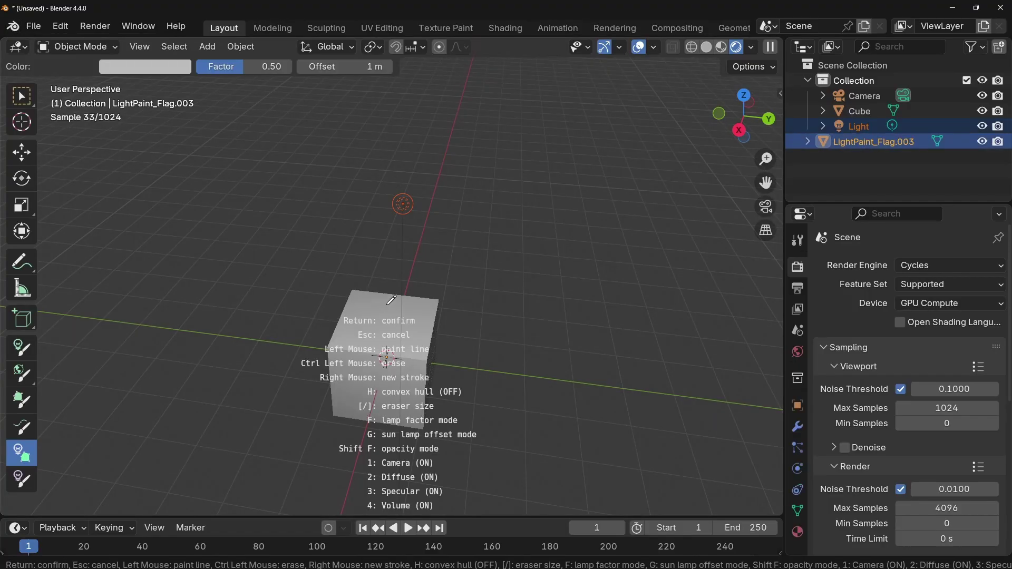
drag(391, 299, 382, 352)
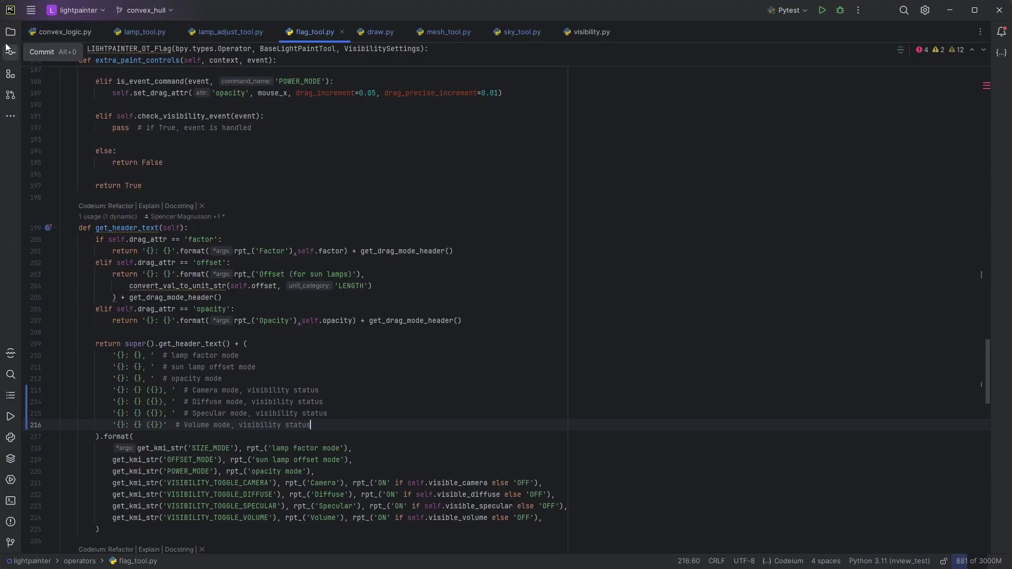
Revert the debug print line in draw.py from the uncommitted changes diff.
click(10, 53)
click(52, 94)
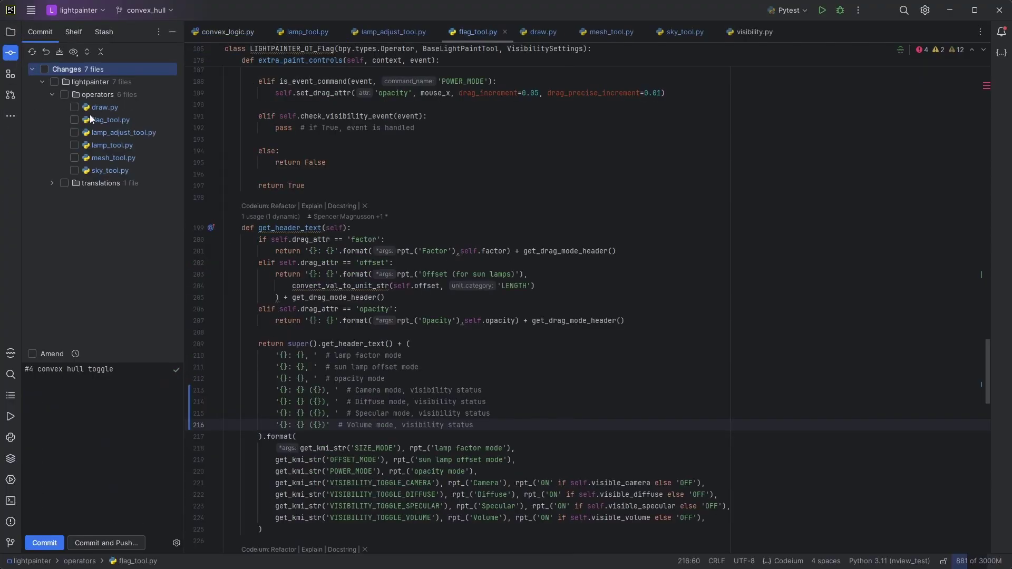
click(95, 108)
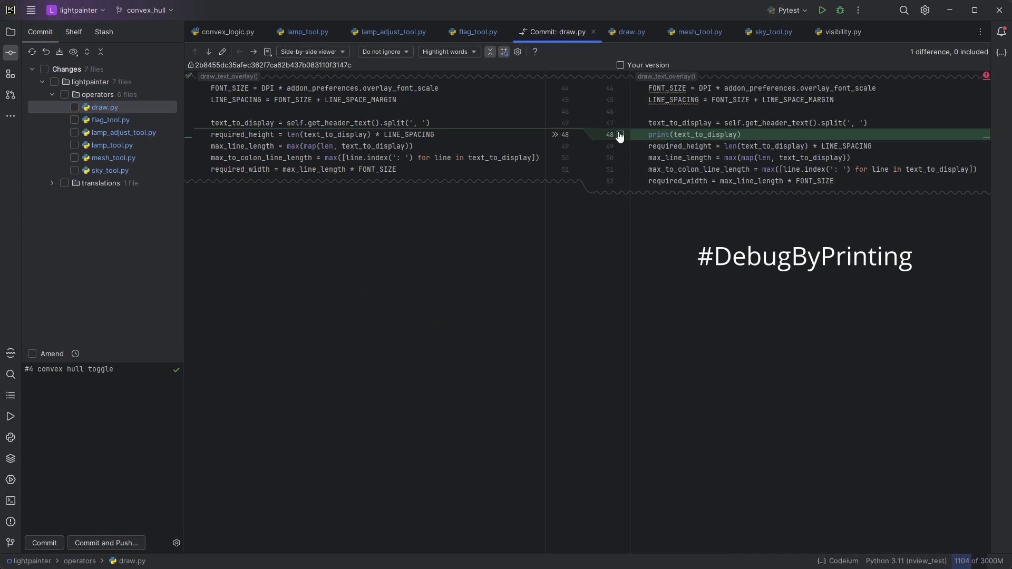
click(557, 135)
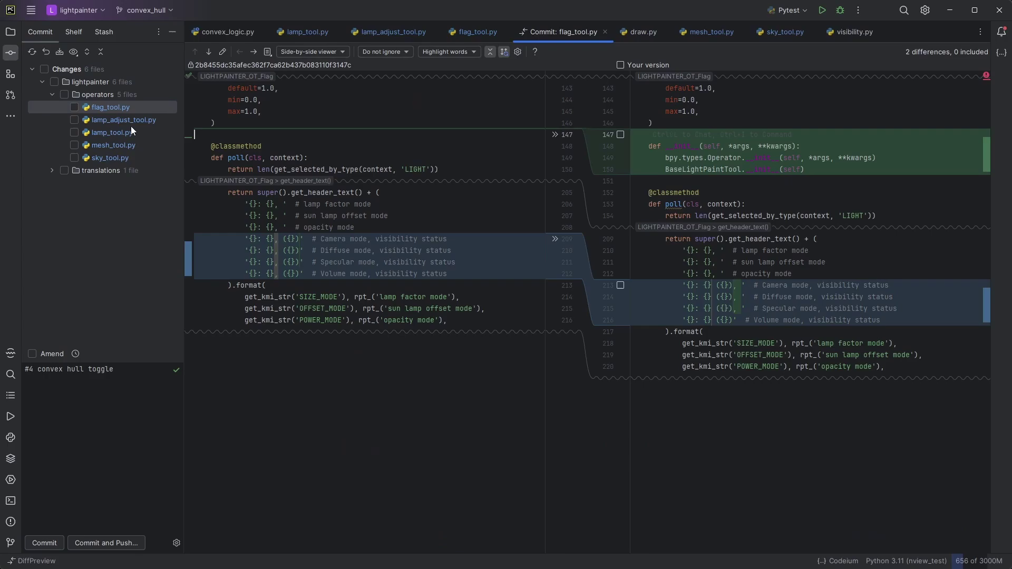
Show Blender's system console and paint a cancelled test light stroke to check for Light Painter errors.
click(130, 122)
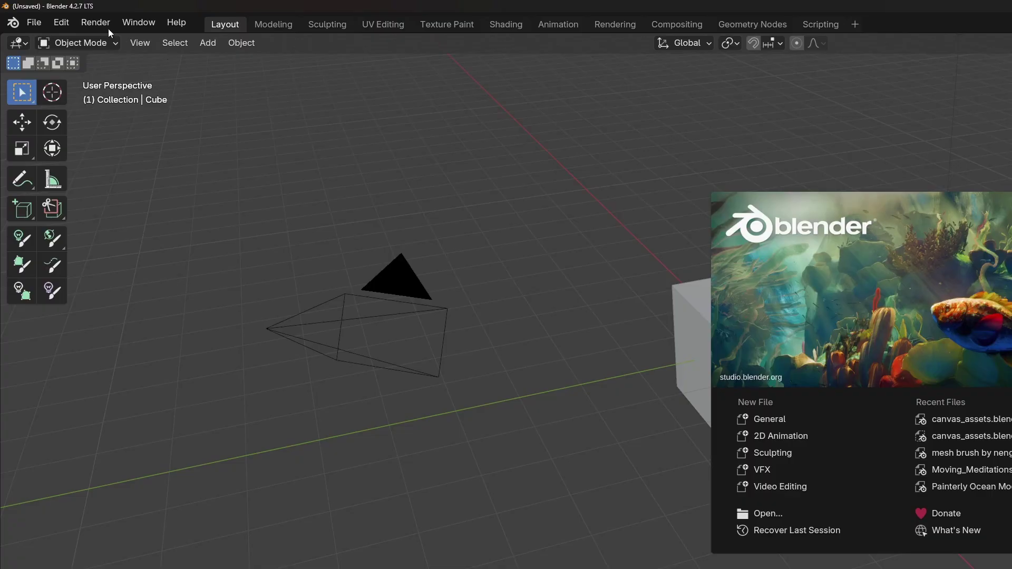
click(129, 26)
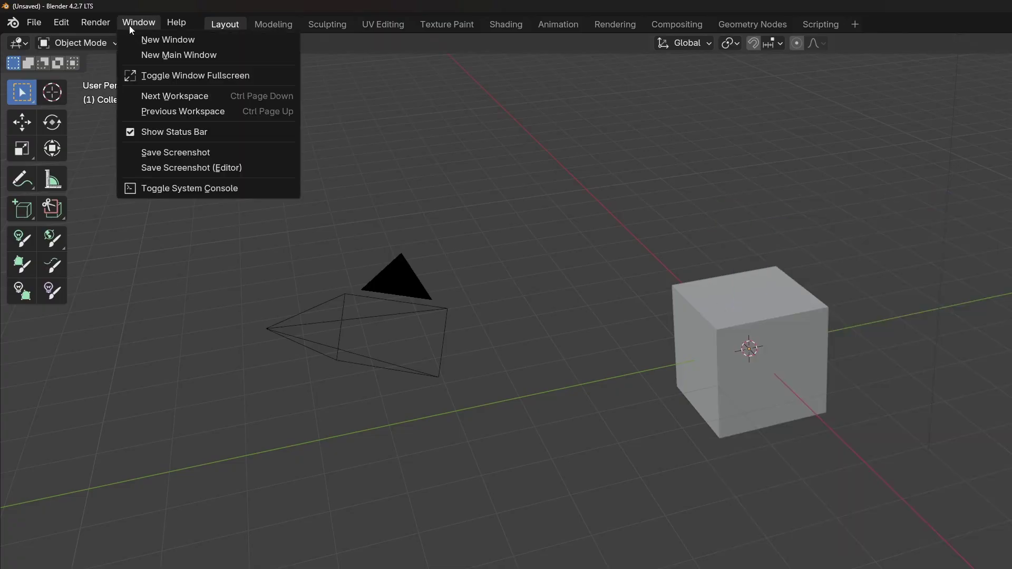
click(209, 188)
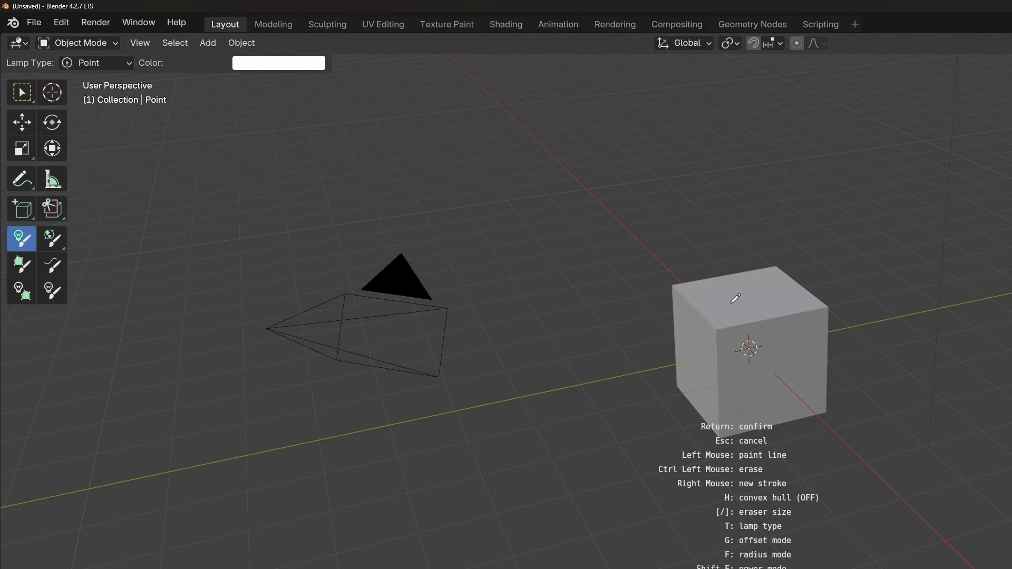
mouse_move(734, 315)
mouse_down()
mouse_move(784, 374)
mouse_move(795, 362)
mouse_up()
key(Escape)
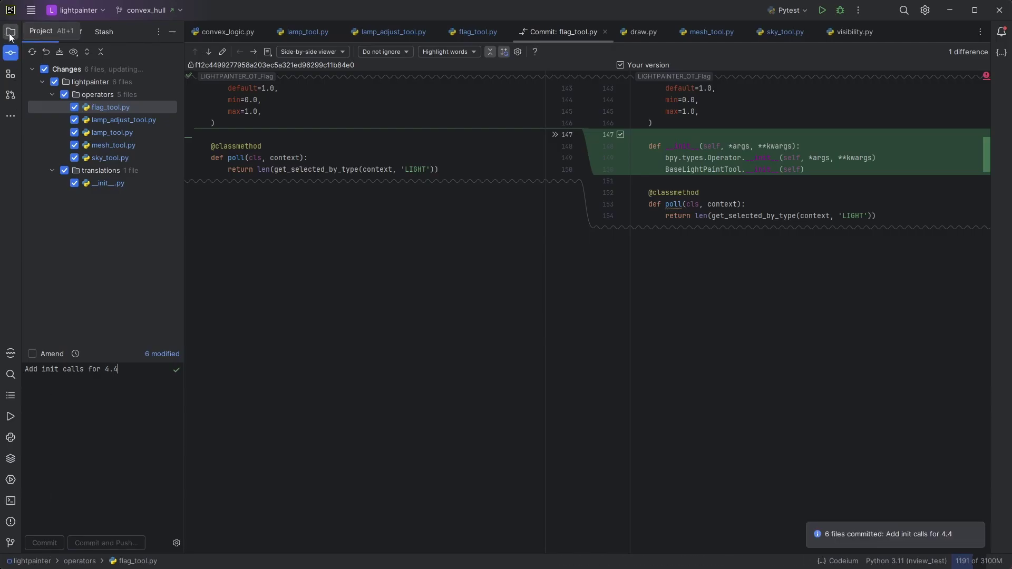
Close preferences and duplicate the cube twice with Shift+D, placing both copies.
text(ara)
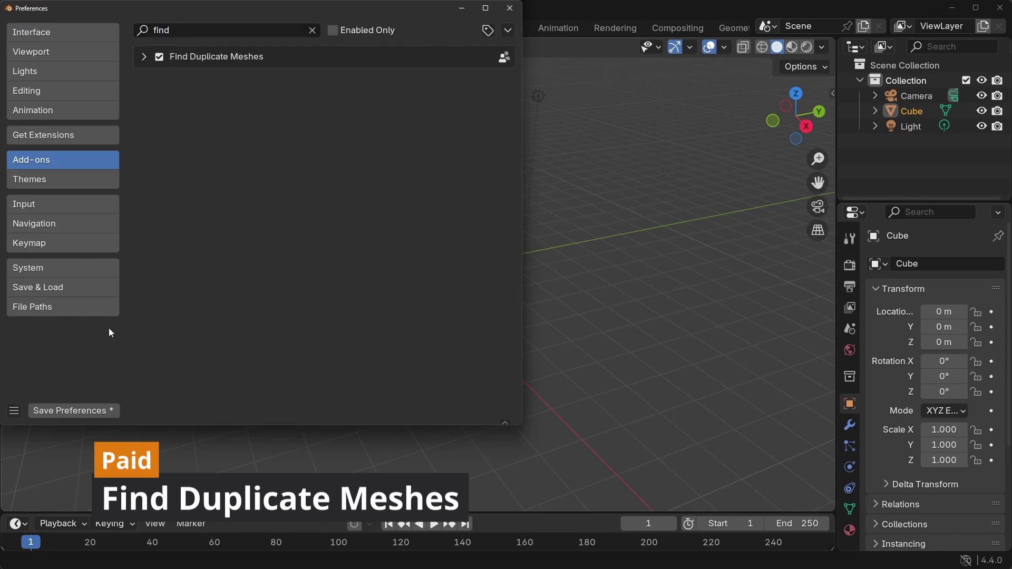
click(505, 9)
key(shift+d)
click(384, 221)
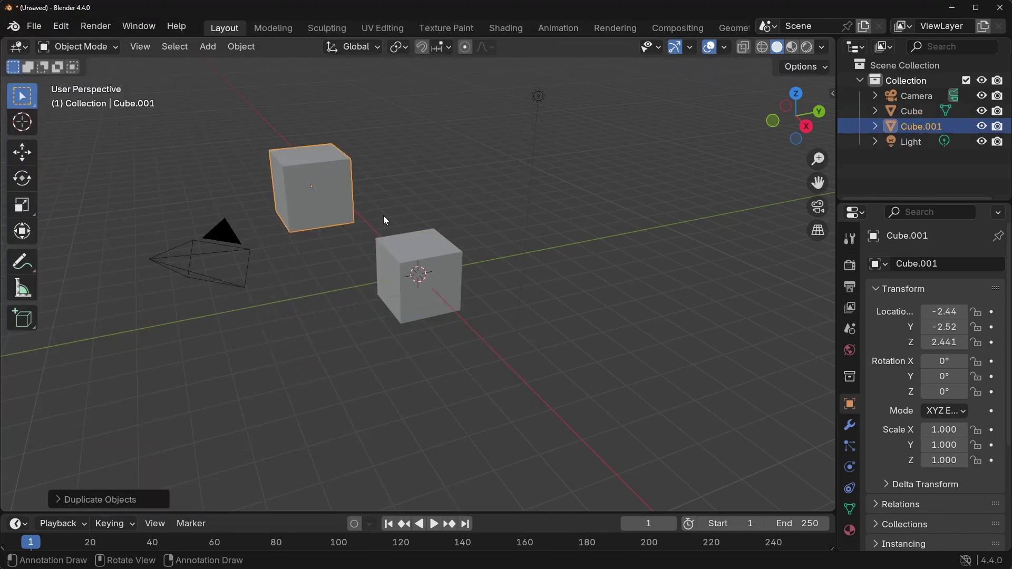
key(shift+d)
click(469, 278)
Run Link Duplicate Meshes on all three cubes with Threshold 5 and check the system console.
shift+click(316, 185)
right_click(387, 173)
click(241, 46)
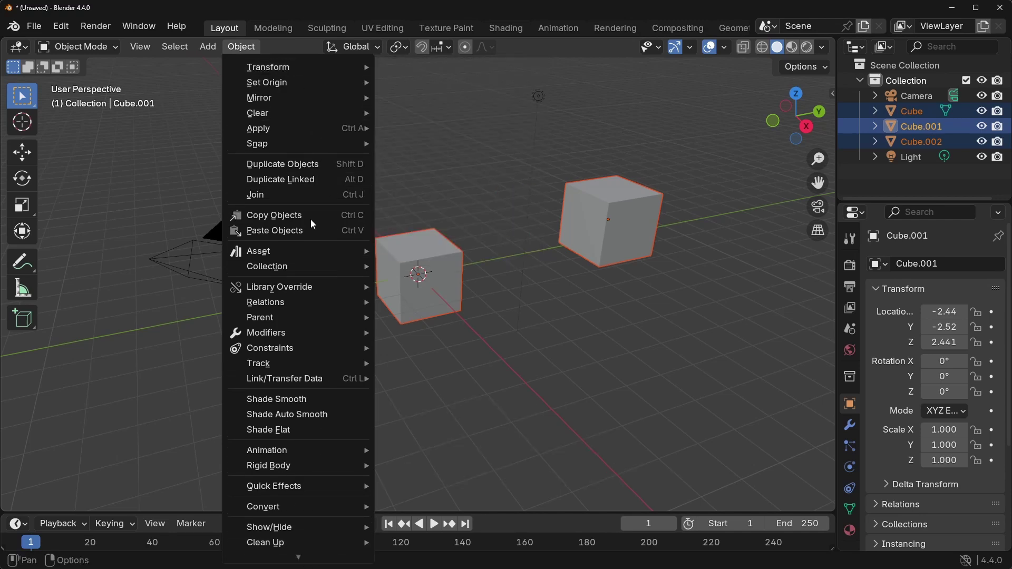
mouse_move(265, 302)
click(446, 353)
click(142, 498)
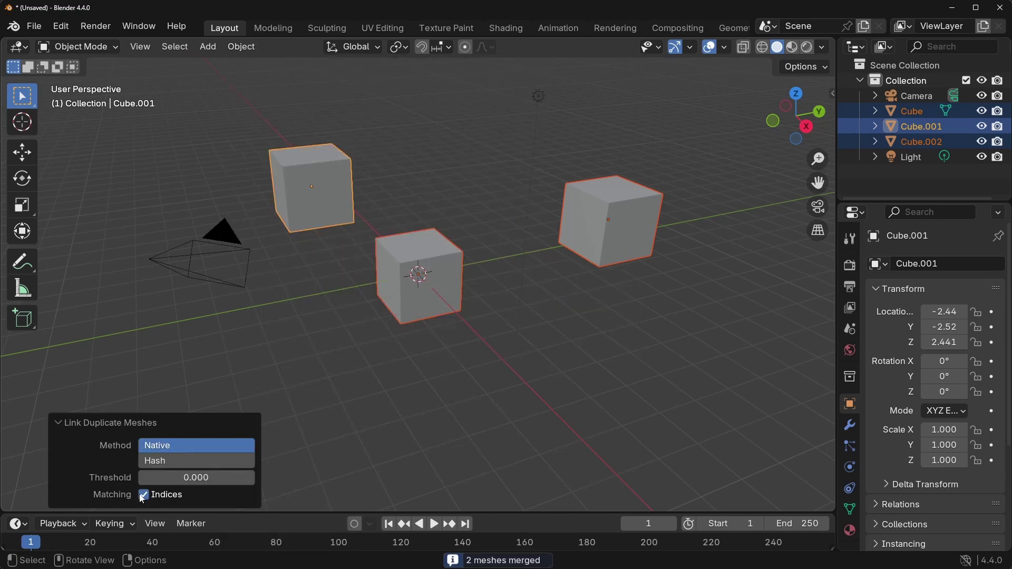
click(189, 476)
text(0.)
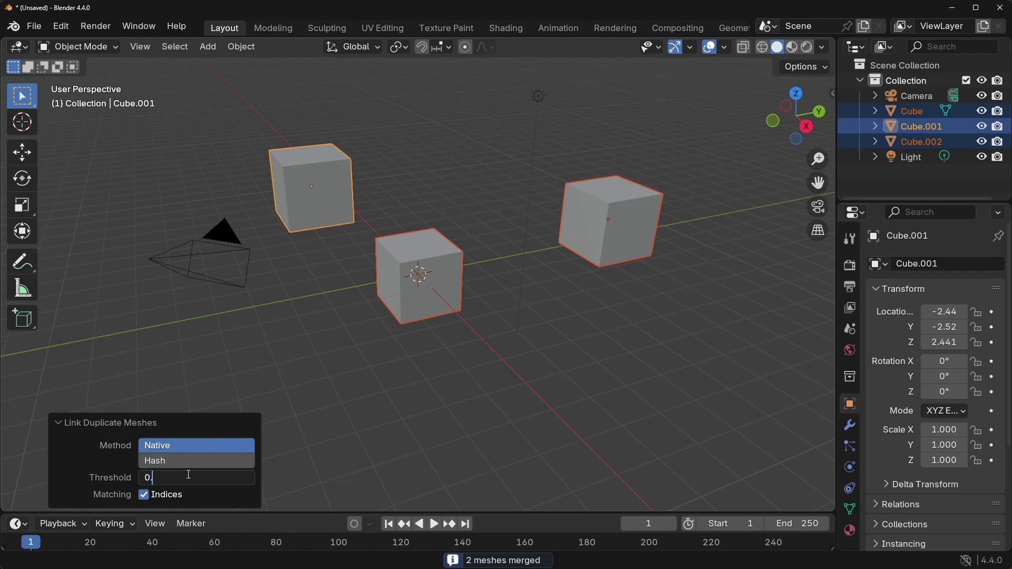
text(50)
key(Return)
key(alt+Tab)
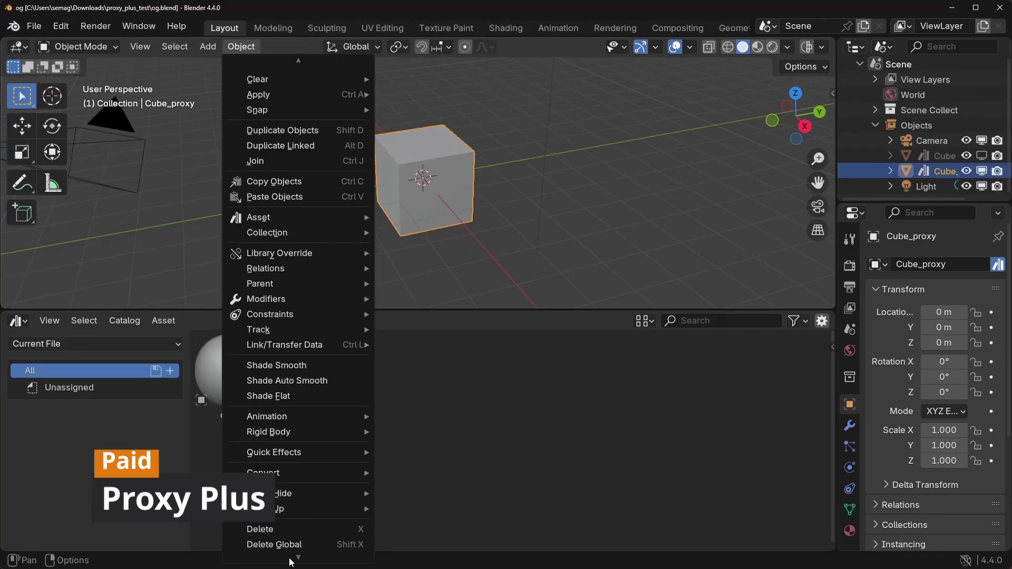
Run Proxy Plus Toggle Proxy to swap in the sphere Cube, then reopen the Proxy Plus menu.
click(413, 539)
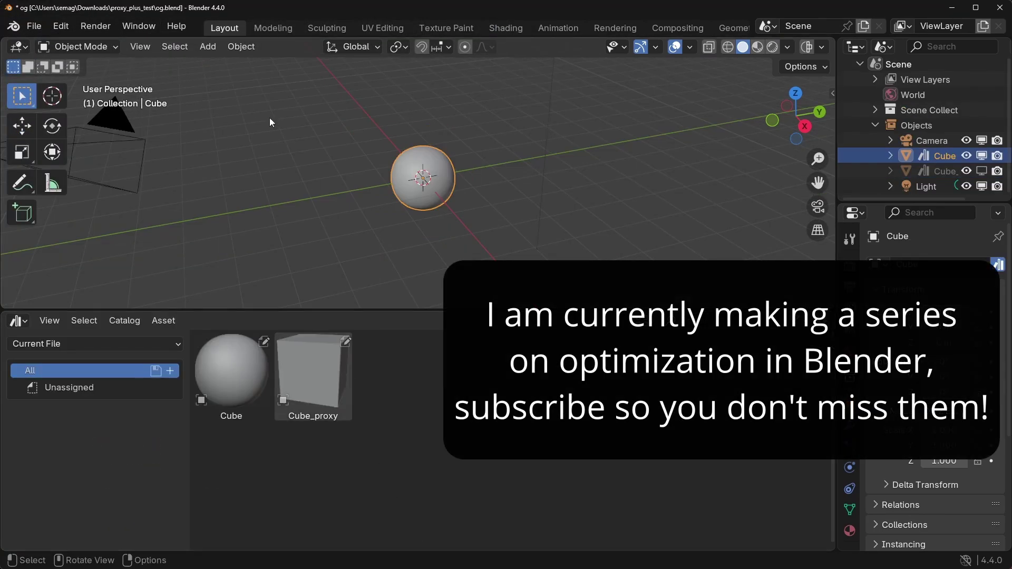
click(238, 47)
mouse_move(268, 551)
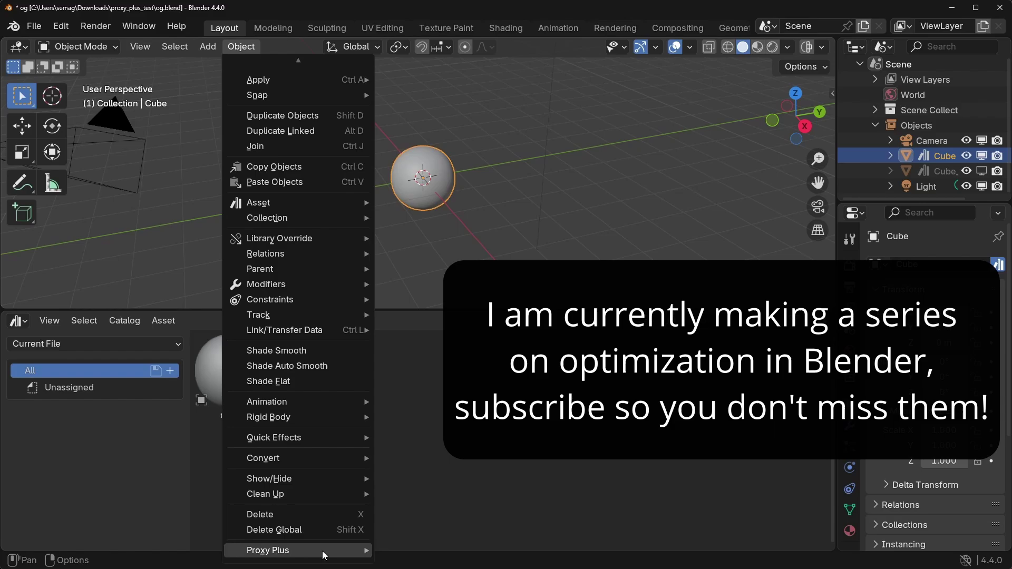
Toggle back to the proxy, run the proxy_plus tests, hide passed tests, and view test_keyframe_full_range's error.
click(425, 537)
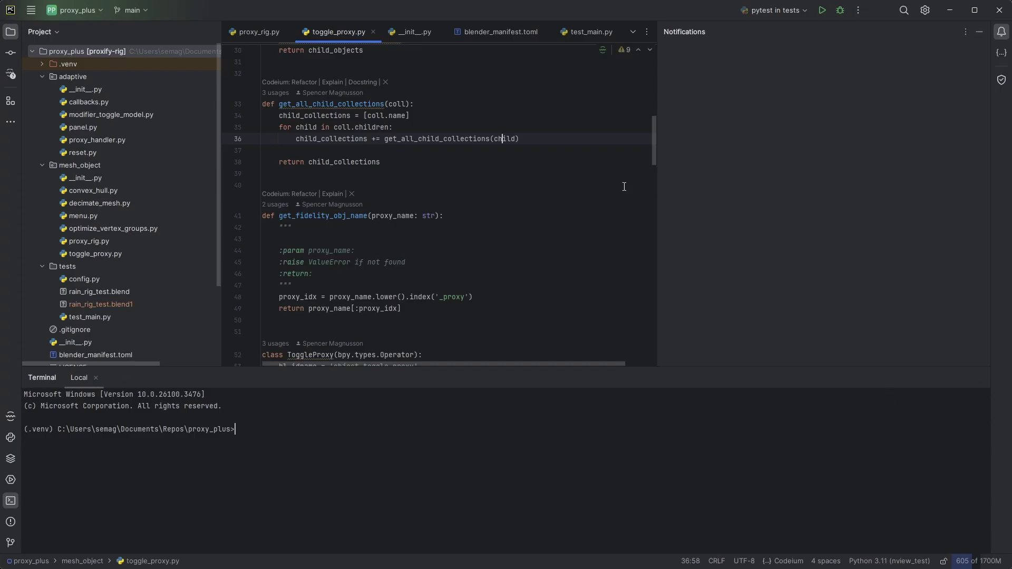
click(823, 11)
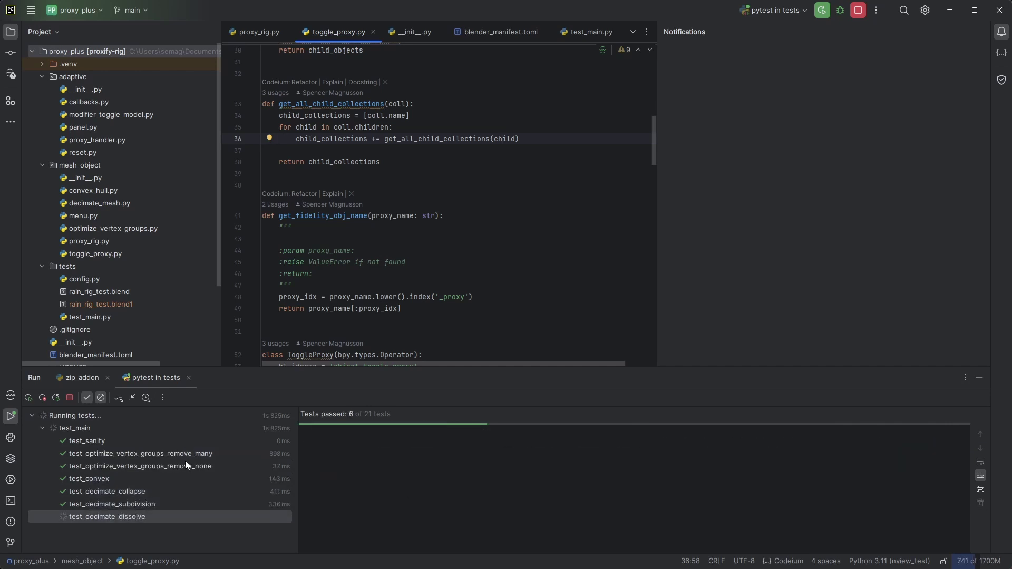
click(84, 399)
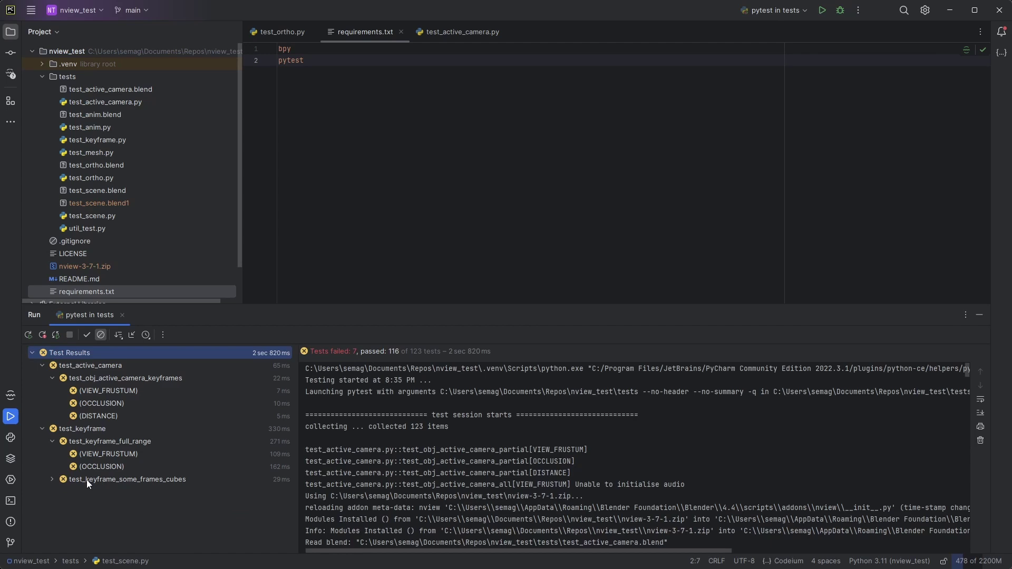
click(111, 445)
scroll(468, 462, down, 1)
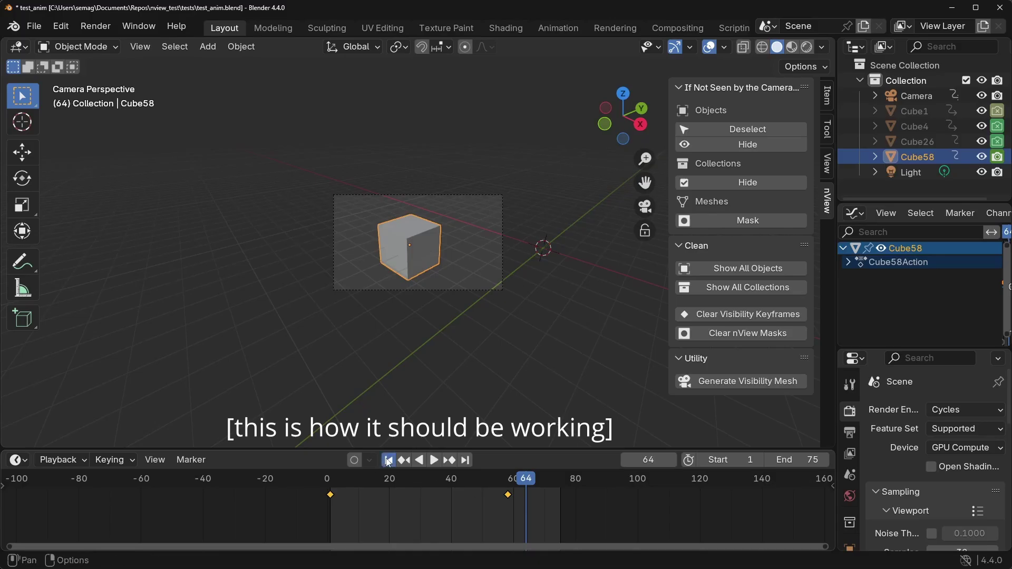
Enable baking visibility to keyframes and play the animation to check the cubes' visibility.
click(389, 460)
click(434, 460)
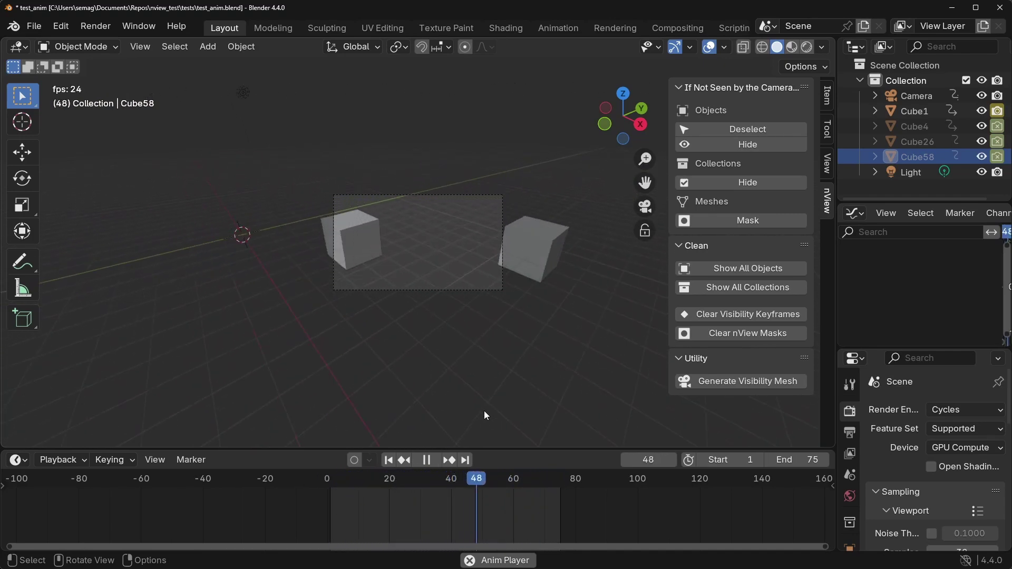
key(Escape)
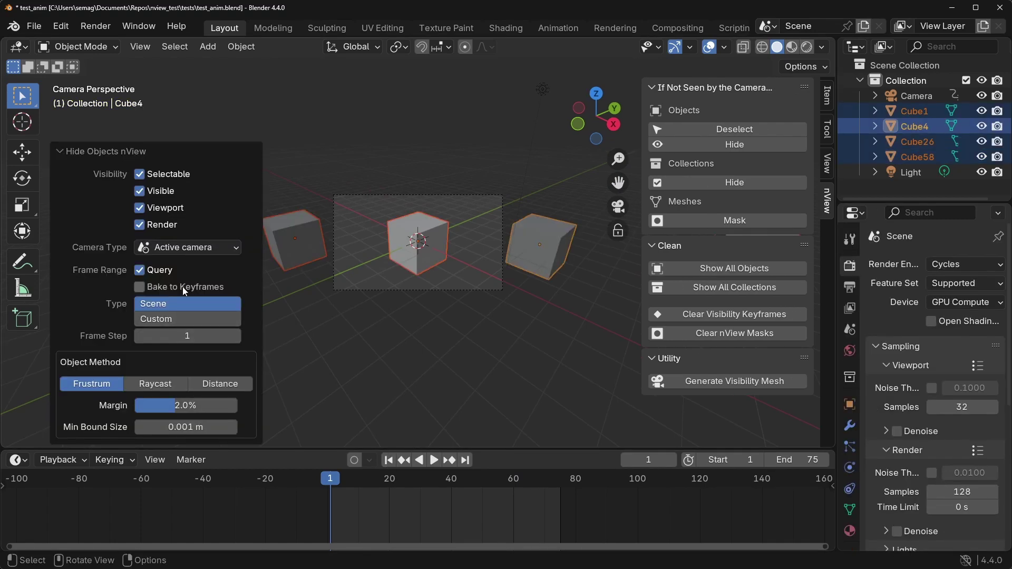
click(182, 286)
key(space)
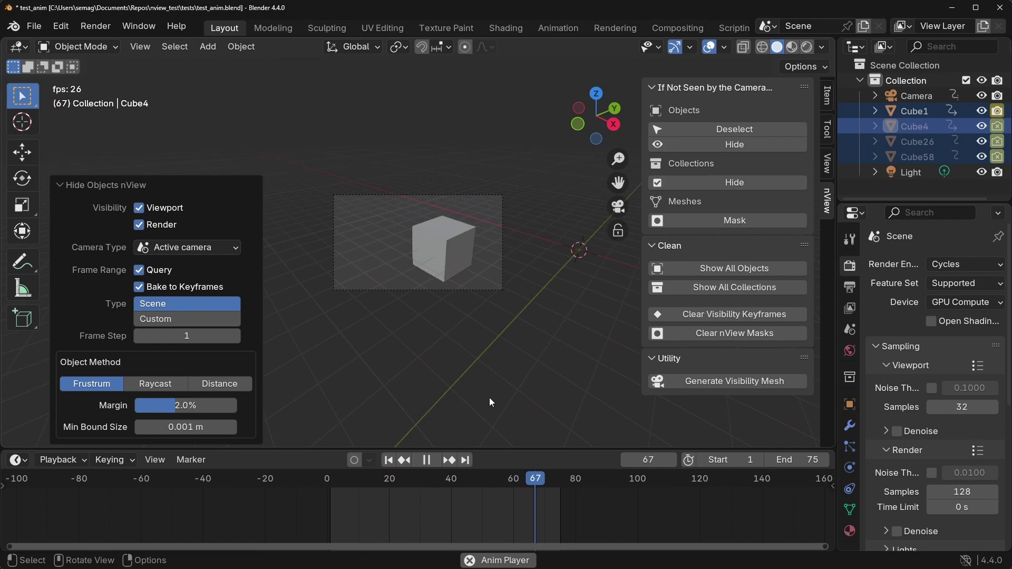
key(space)
key(space)
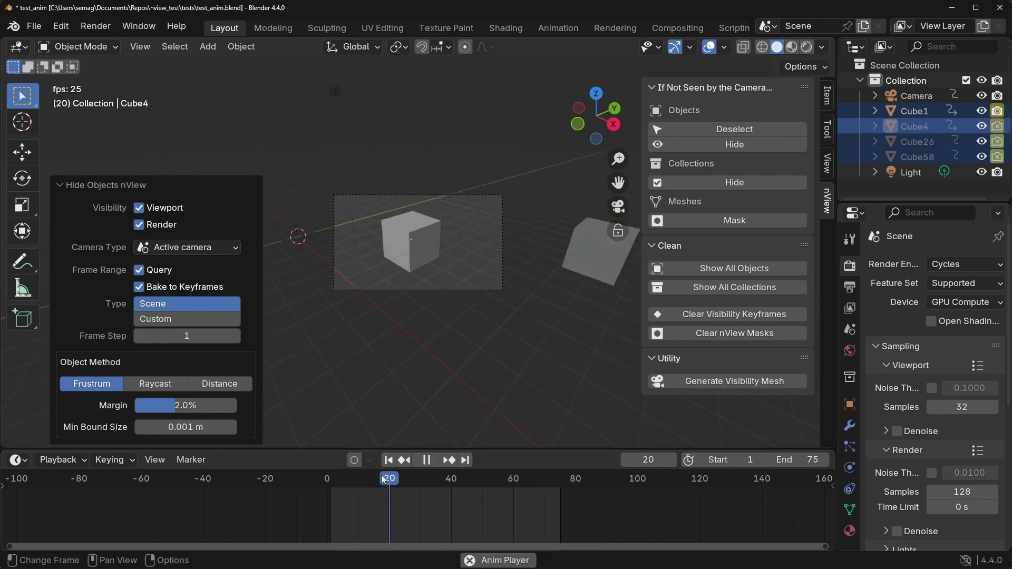
key(space)
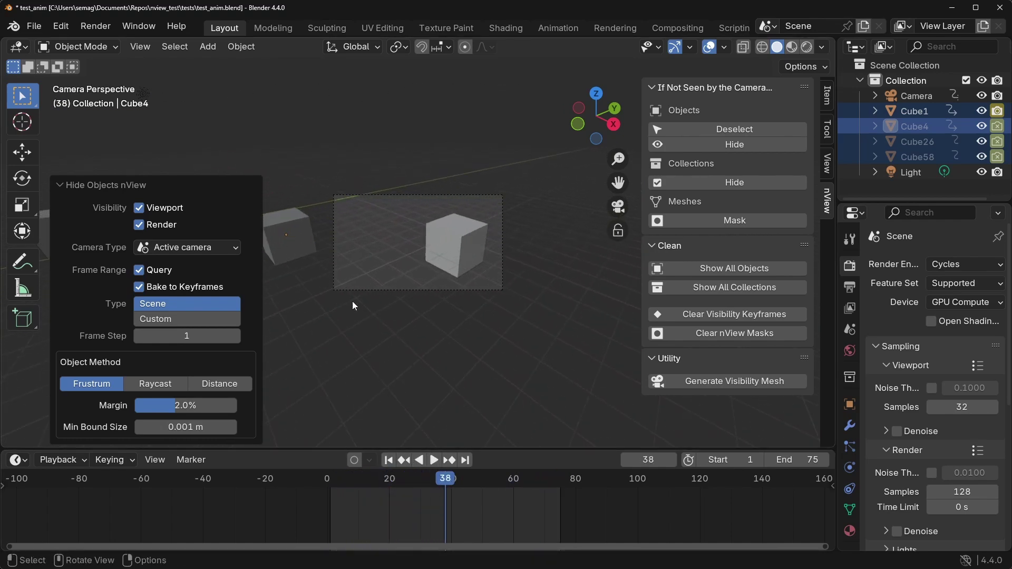
Show viewport visibility toggles in the outliner, replay, and set the F-Curve interpolation to Constant.
drag(837, 317, 799, 316)
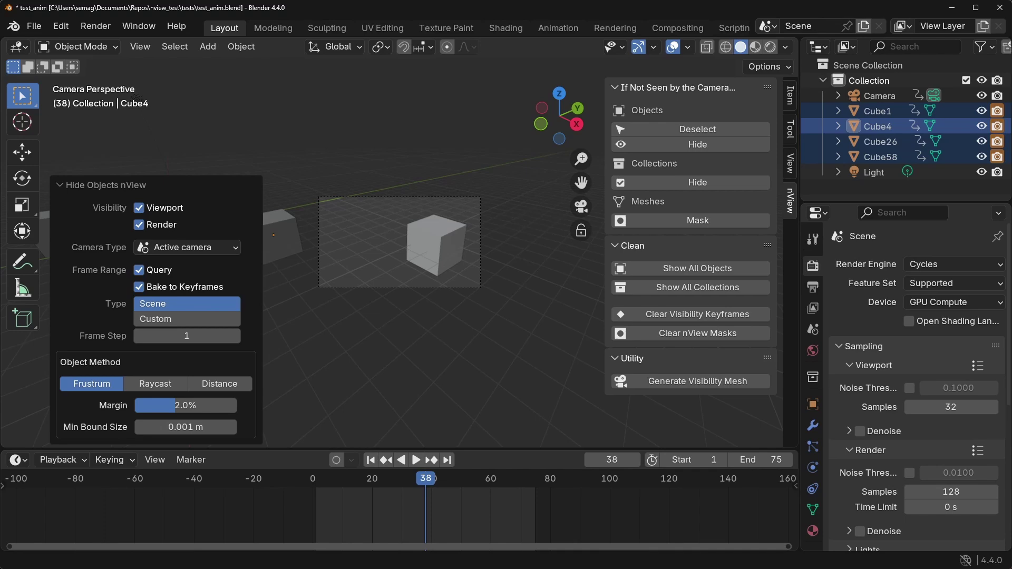
click(984, 47)
click(908, 97)
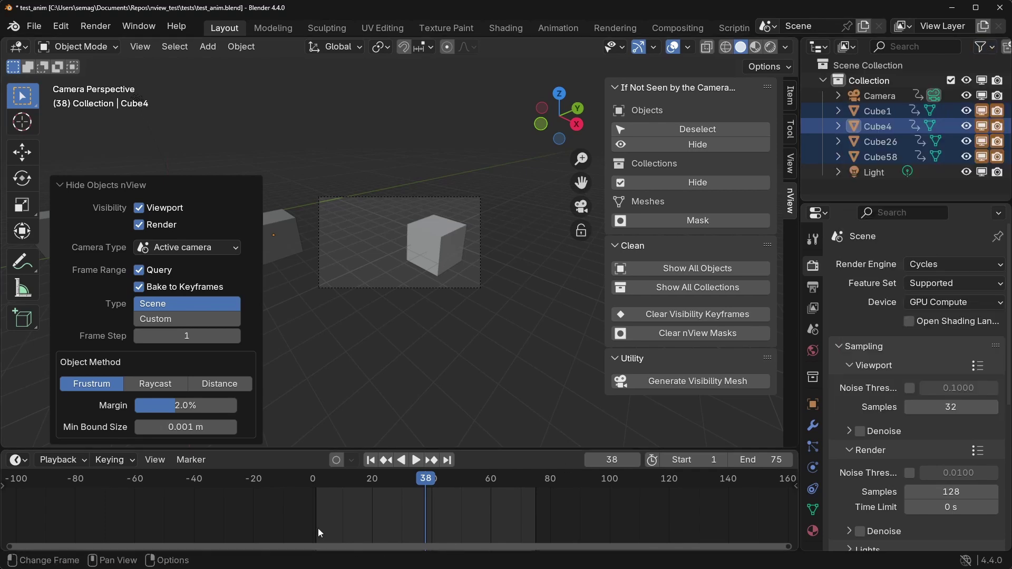
click(371, 461)
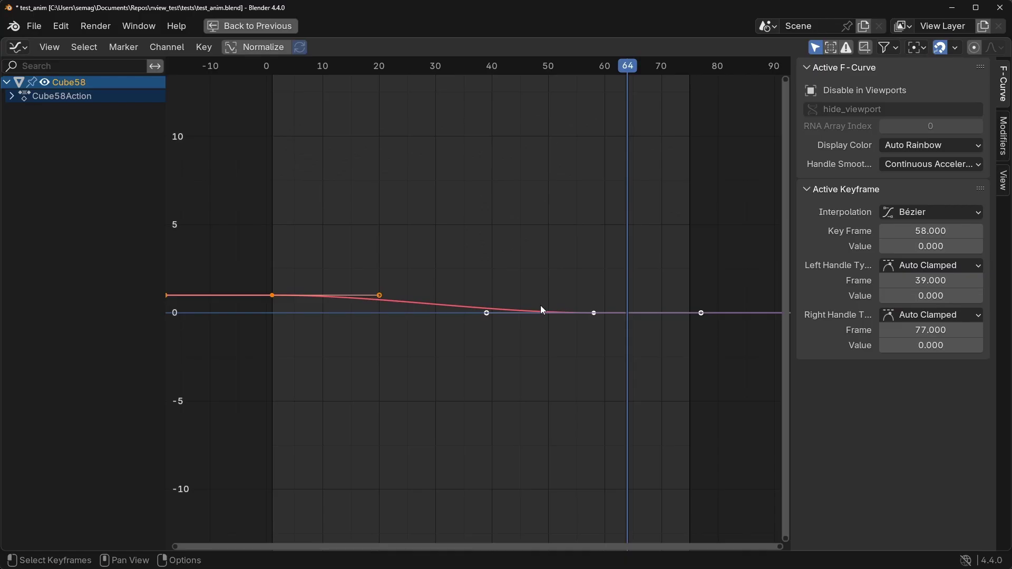
right_click(542, 307)
click(607, 329)
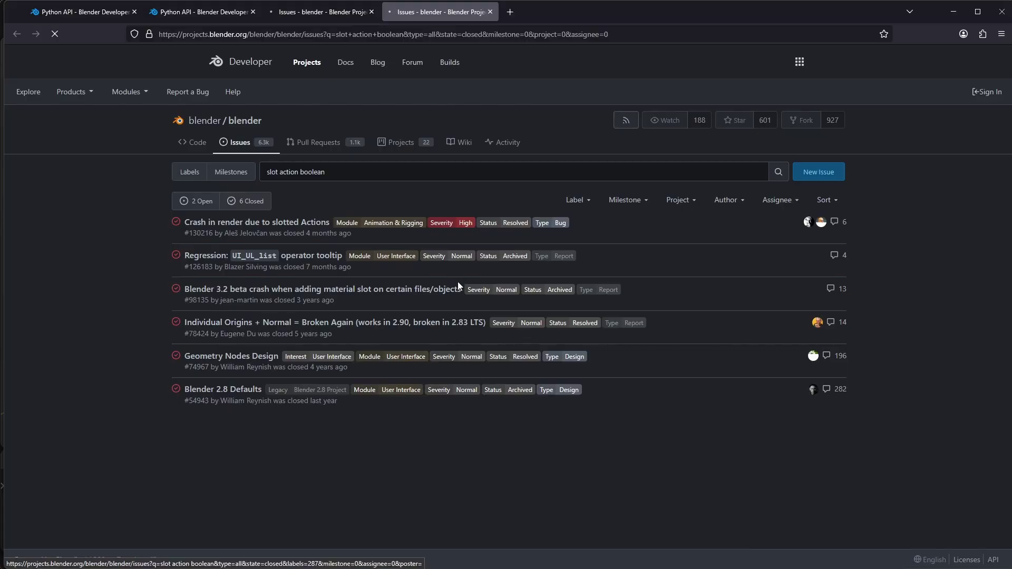
Search the Blender issue tracker for 'slotted action' and scroll through the results.
click(388, 175)
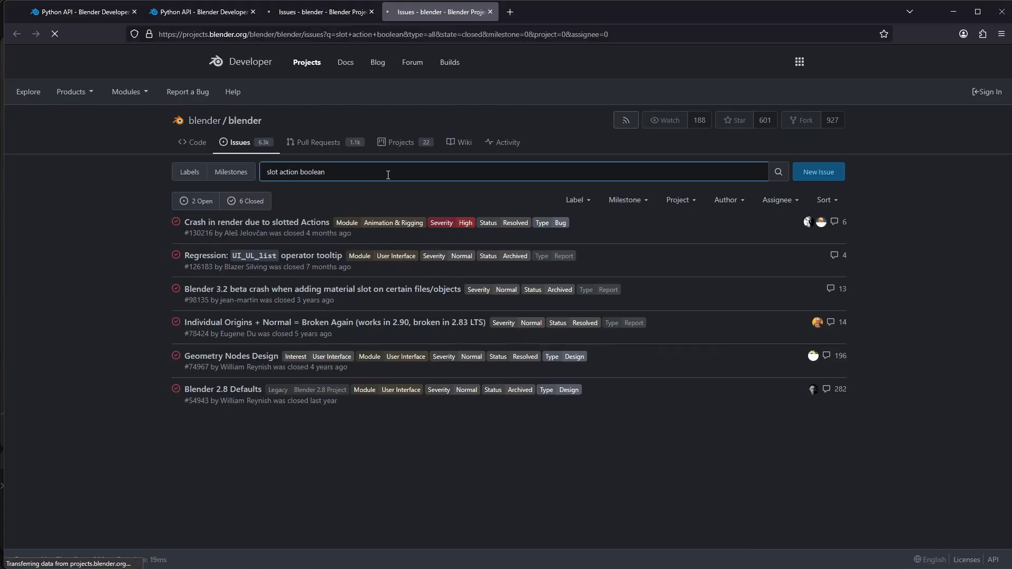
key(ctrl+Page_Up)
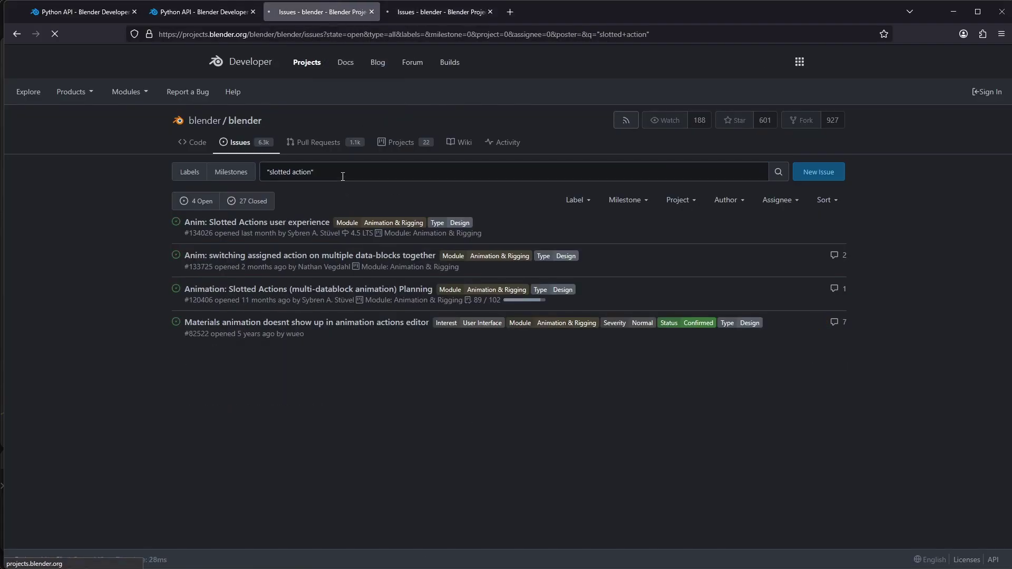
click(343, 177)
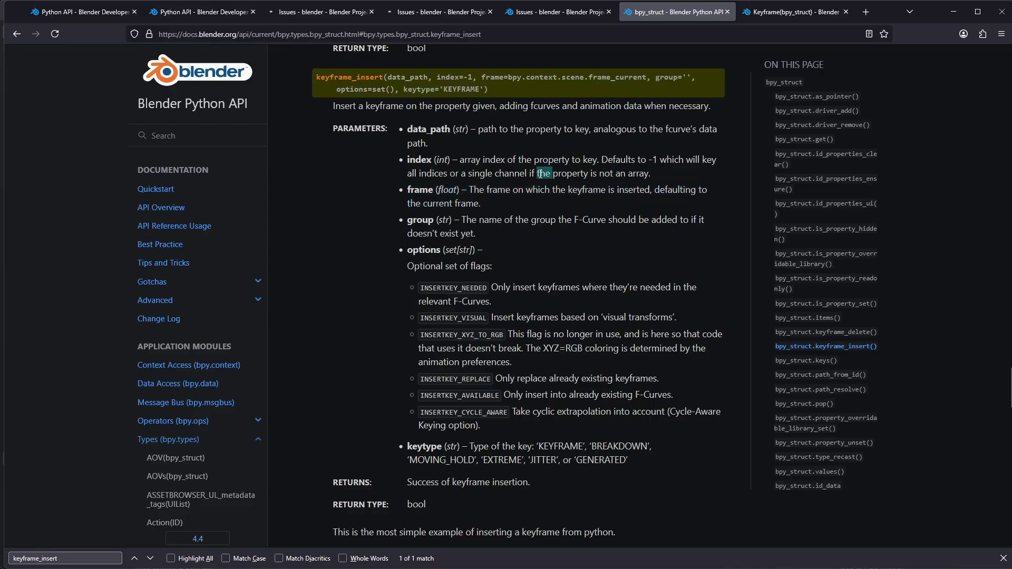
scroll(506, 478, down, 2)
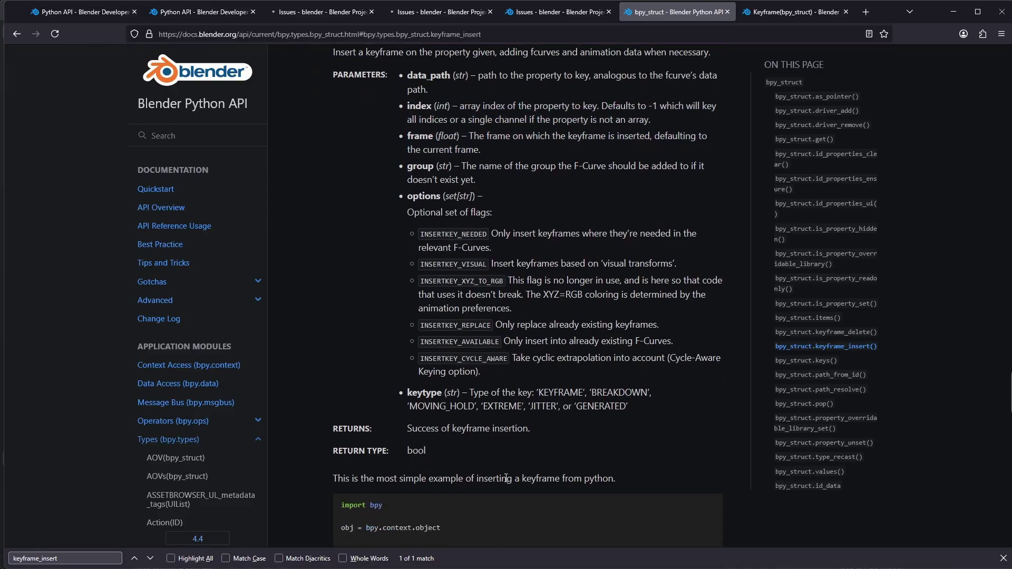
scroll(506, 479, down, 3)
scroll(505, 477, up, 5)
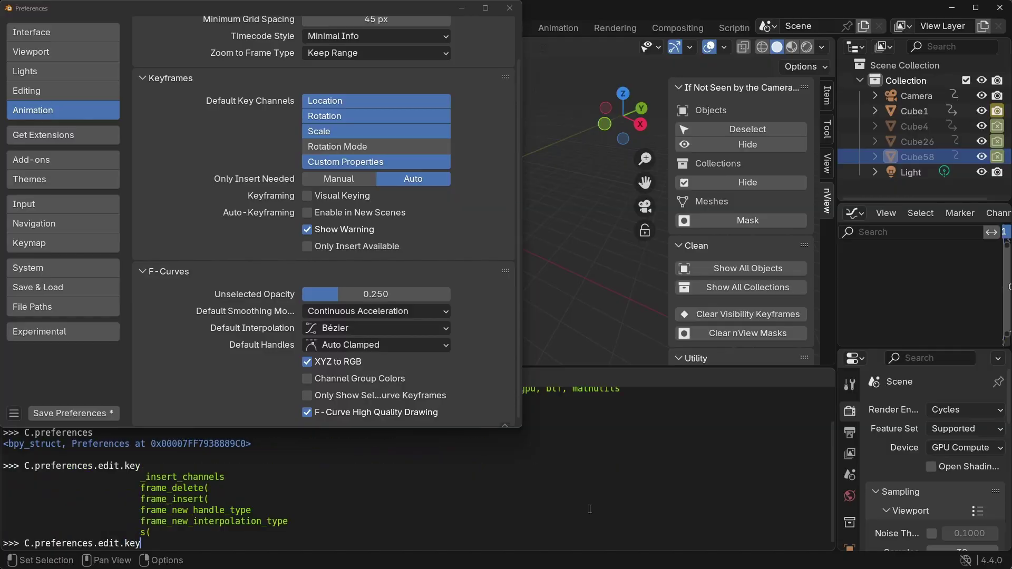
Print C.preferences.edit.keyframe_new_interpolation_type in the Python console, confirming 'BEZIER'.
text(ferences.edit.key)
key(Tab)
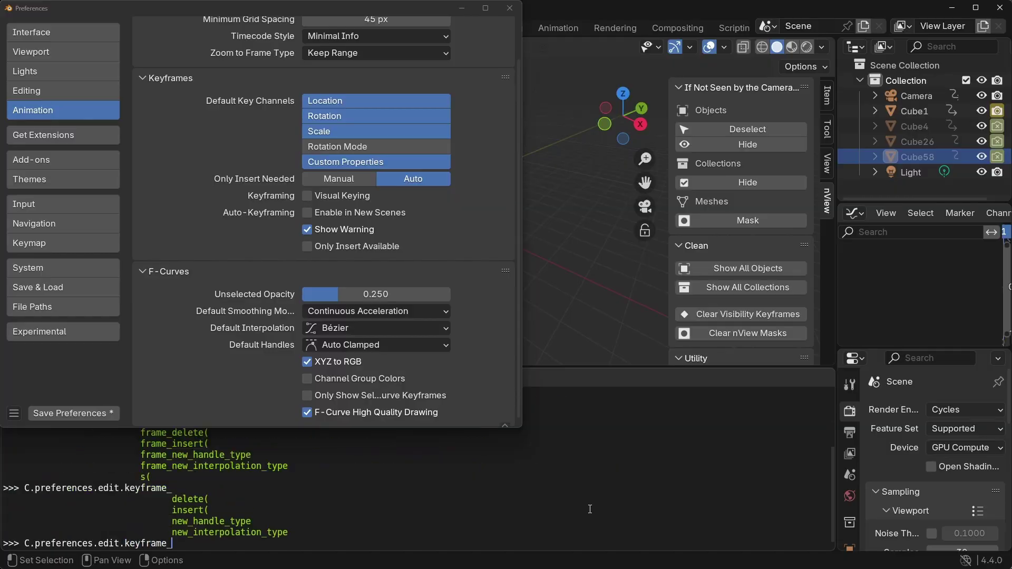
key(Tab)
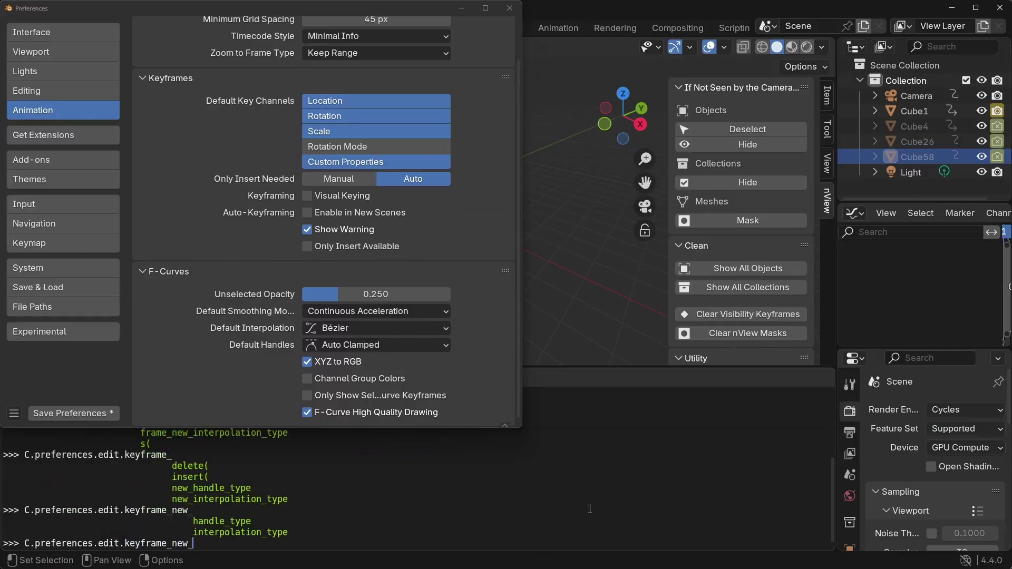
key(Return)
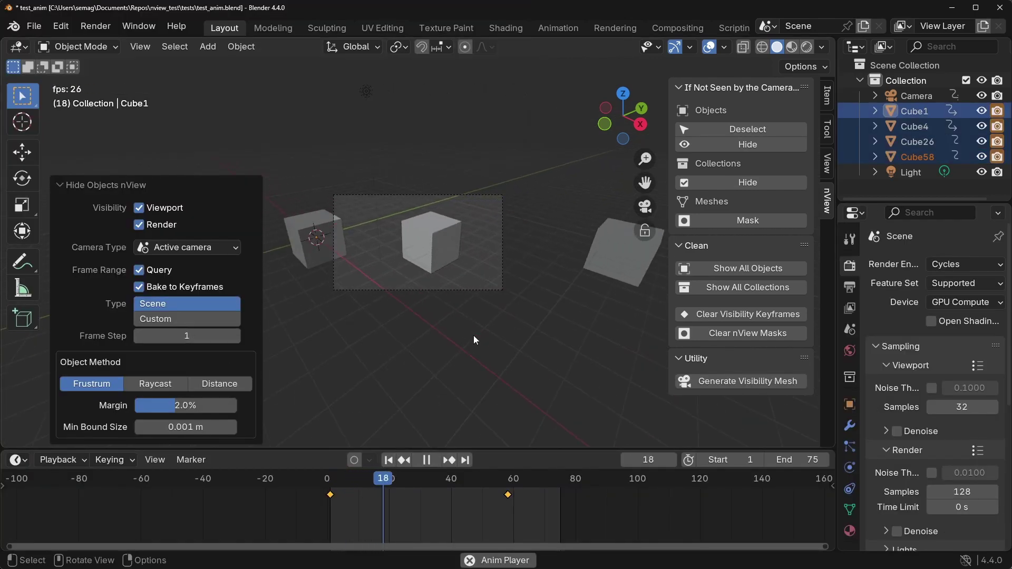
Copy 'from bpy_extras import anim_utils' from the 4.4 notes and run it in Blender's Python console.
click(404, 461)
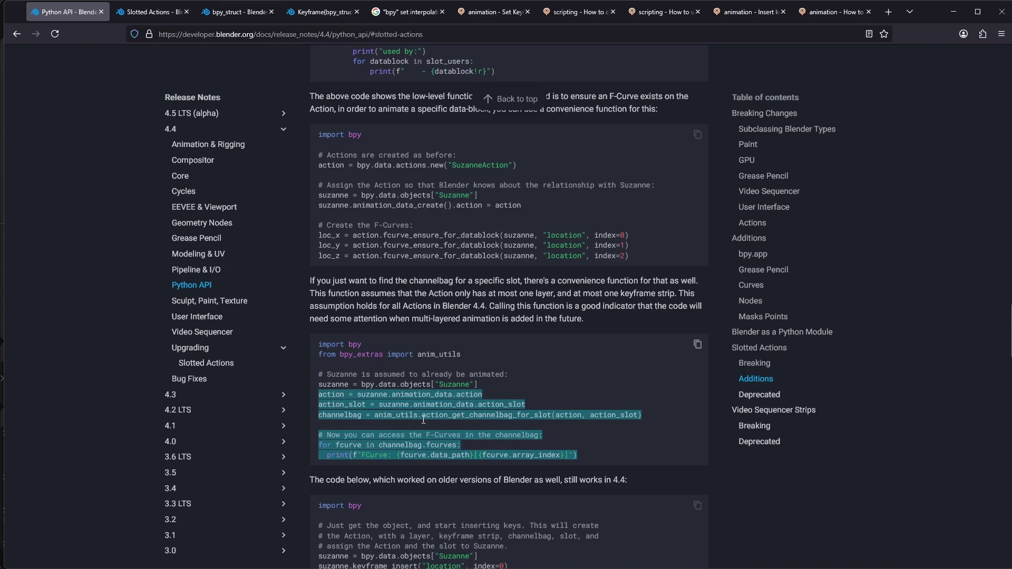
double_click(406, 415)
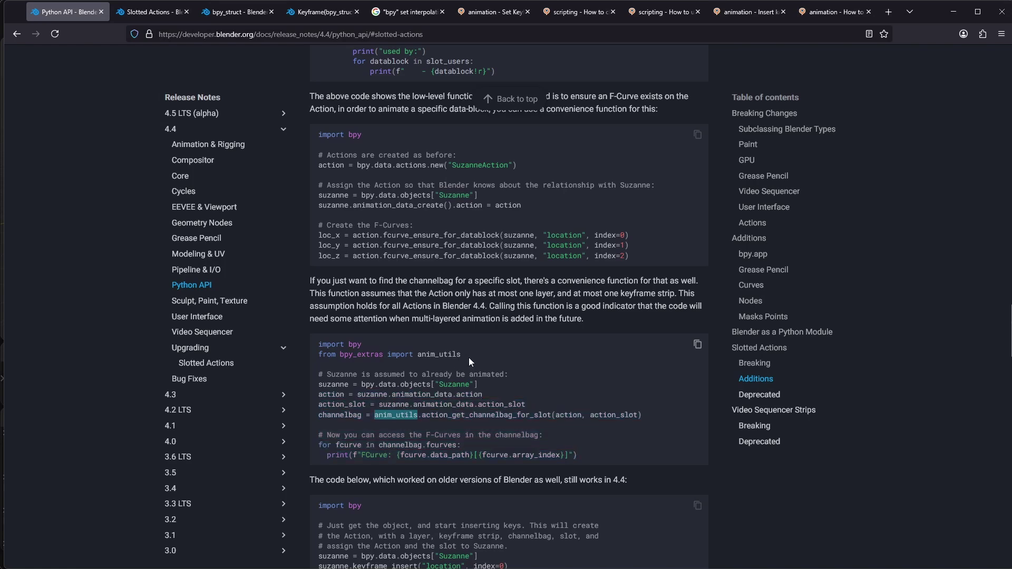
drag(461, 354, 342, 354)
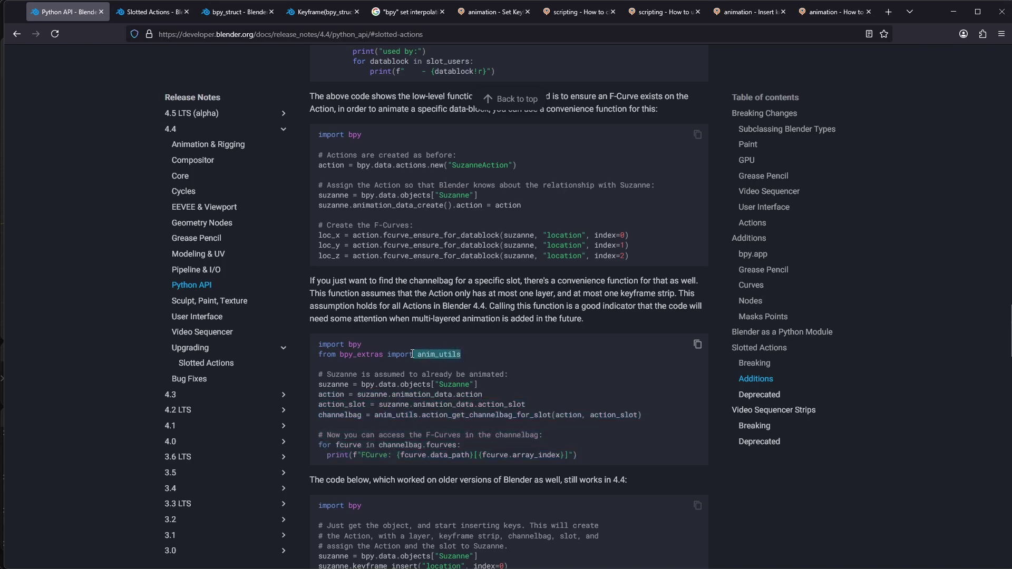
right_click(389, 352)
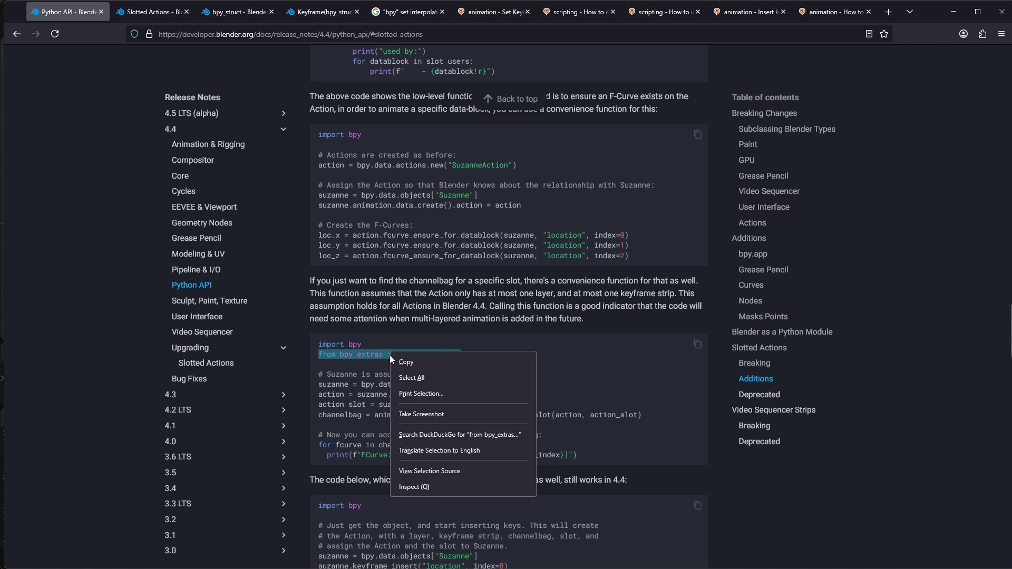
click(416, 366)
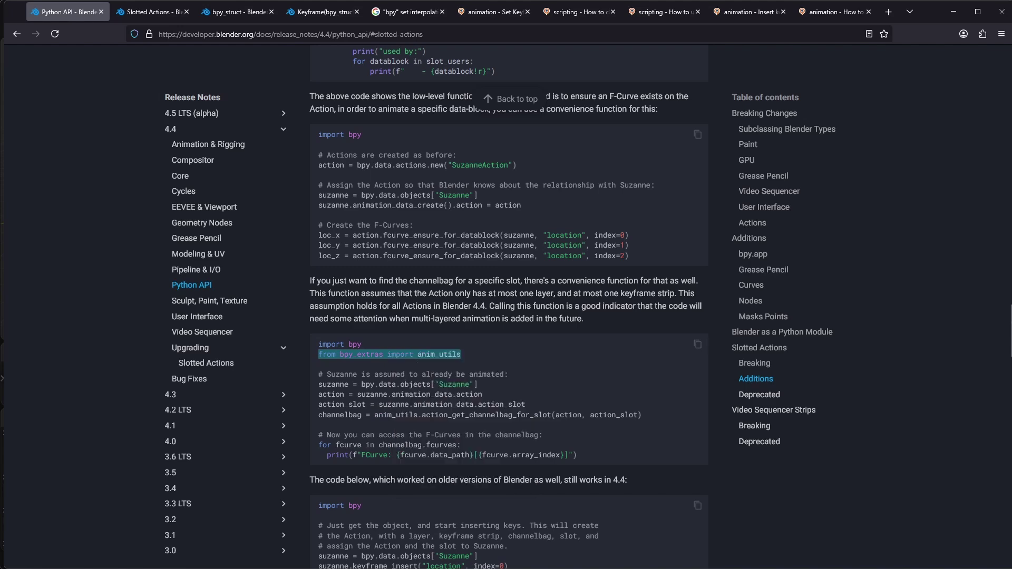
key(alt+Tab)
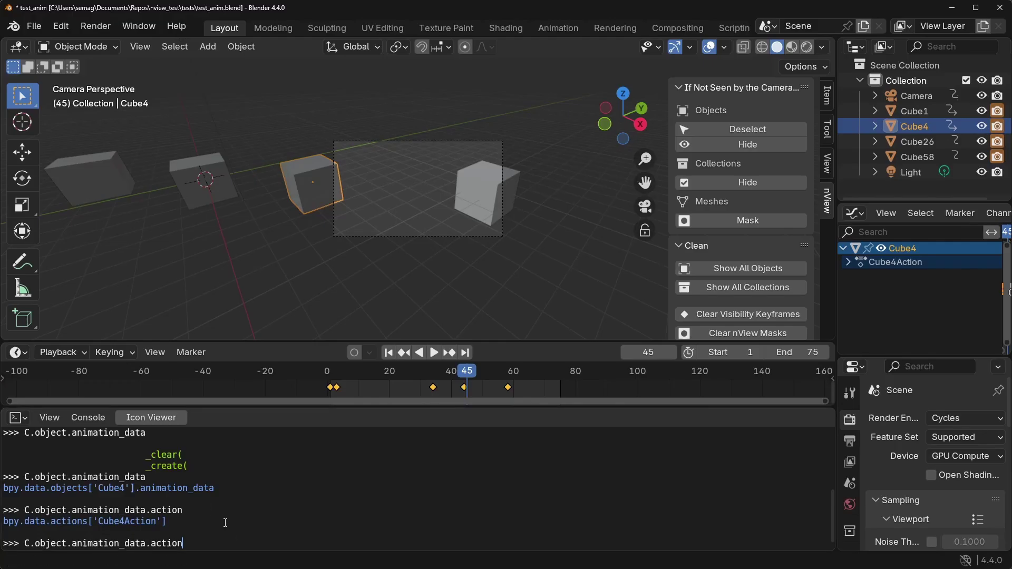
key(Return)
key(Return)
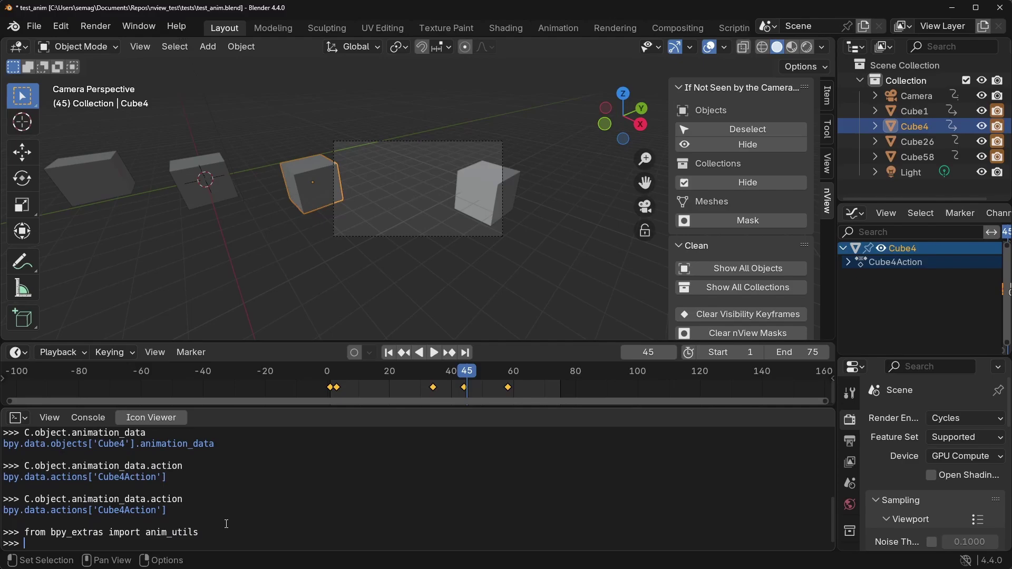
Select the channelbag lookup line in the release notes' slotted-actions example.
key(alt+Tab)
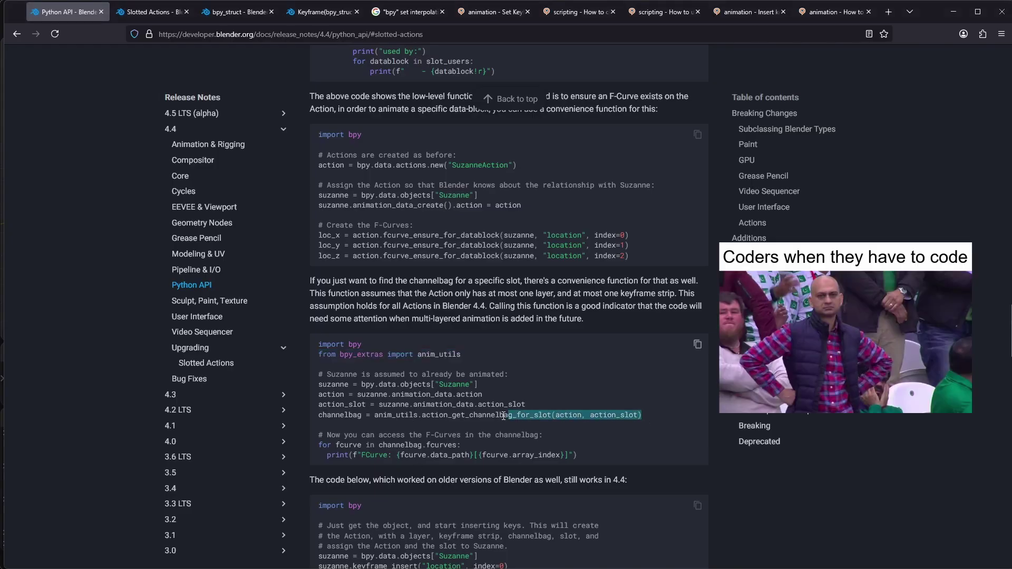
drag(504, 416, 324, 416)
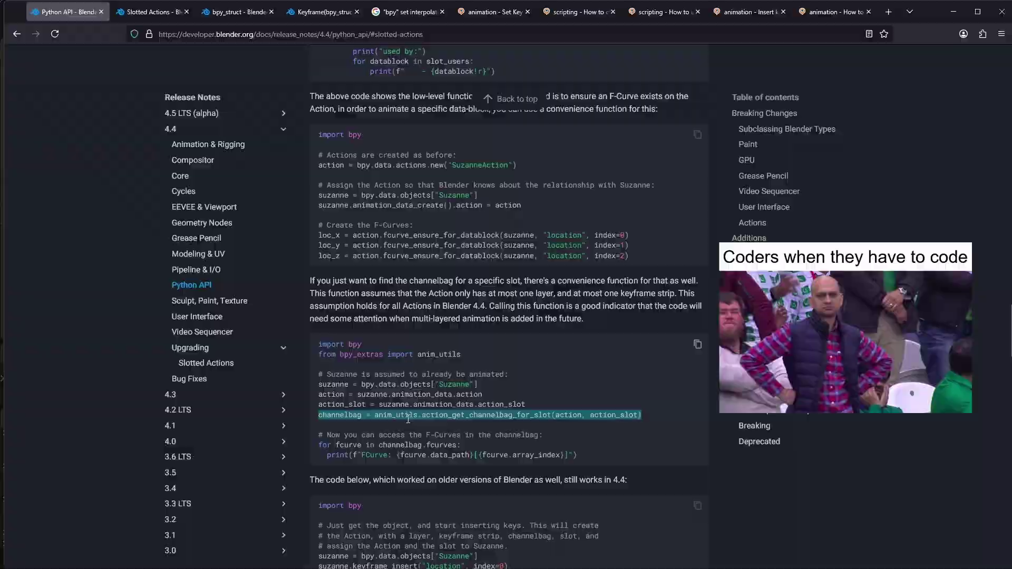
key(alt+Tab)
Set point.interpolation to 'CONSTANT' in the keyframe_points loop, then replay the animation in Blender.
text(point.)
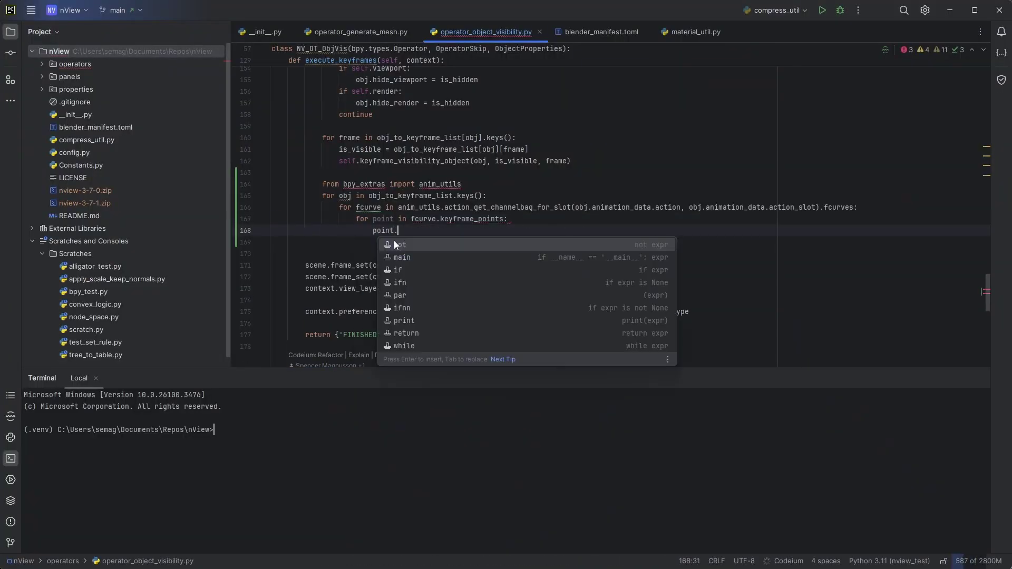
key(alt+Tab)
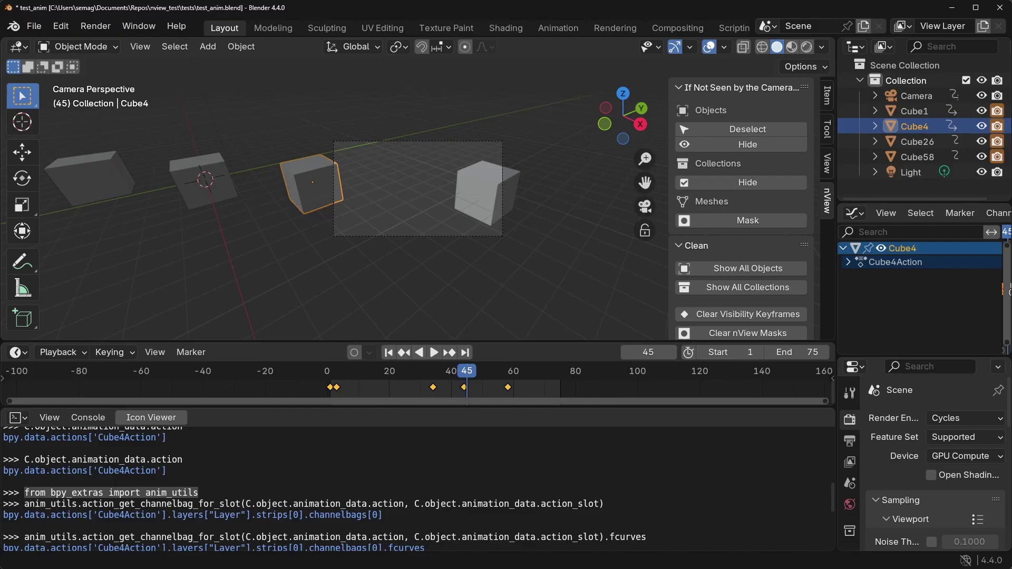
key(alt+Tab)
key(alt+Tab)
key(alt+Tab)
text(inter)
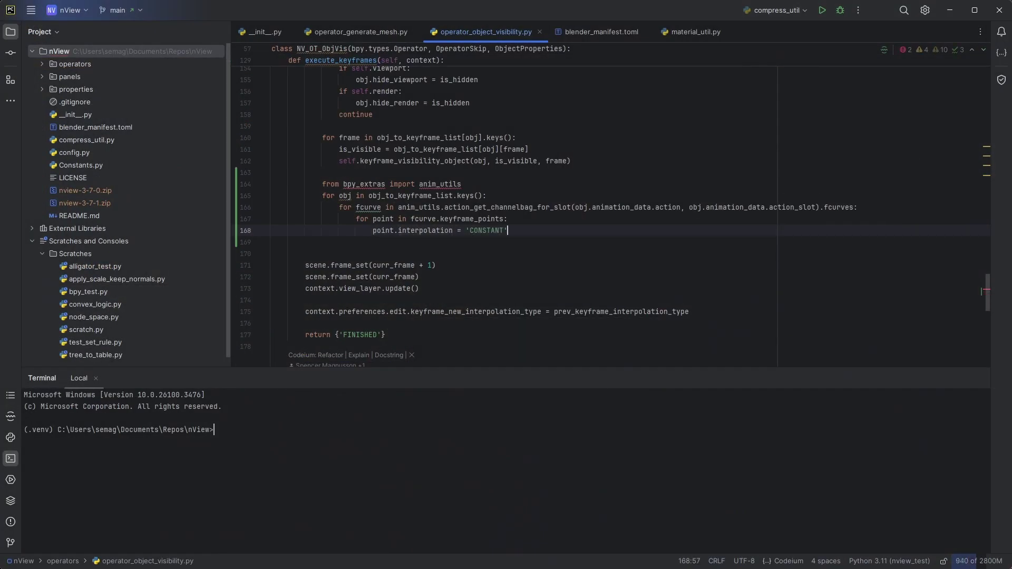
key(alt+Tab)
key(space)
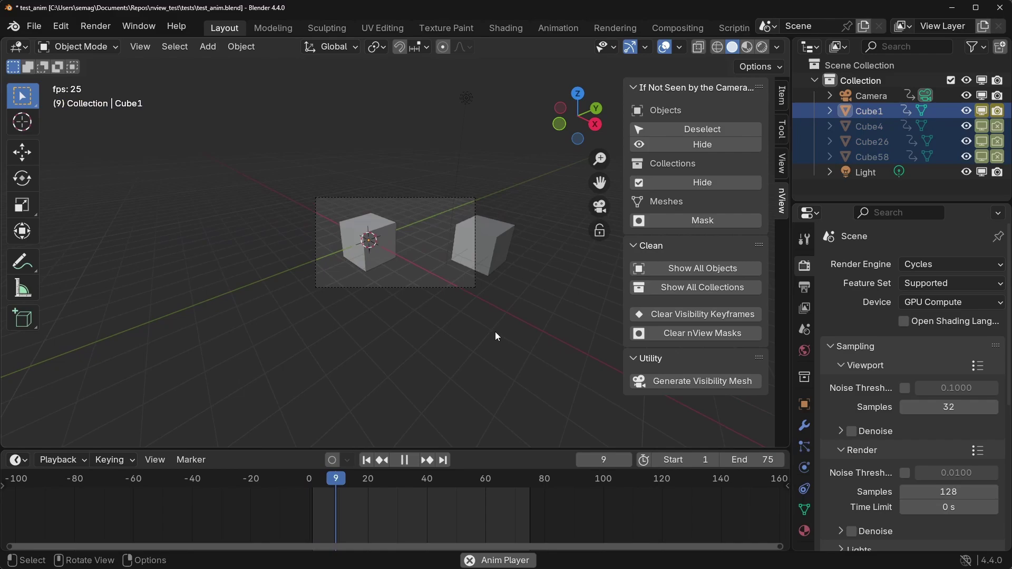
Review the SonarQube complexity issue reported for the pending commit.
key(alt+Tab)
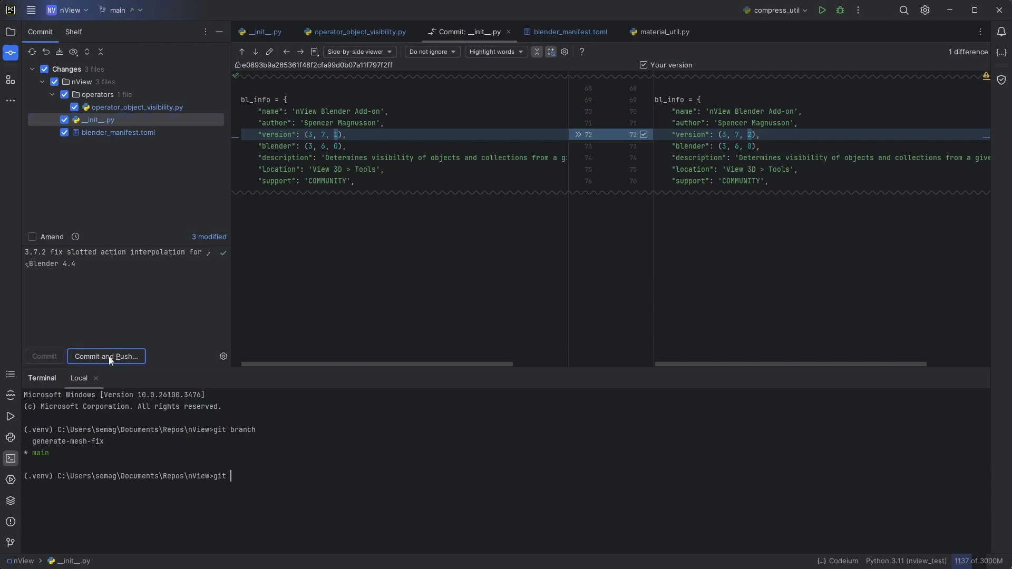
click(481, 306)
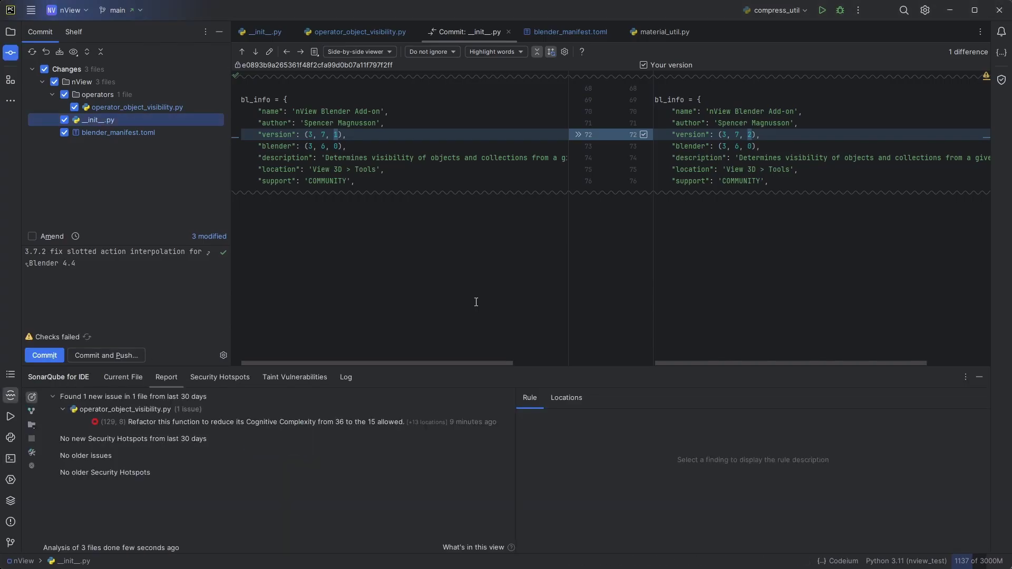
click(319, 421)
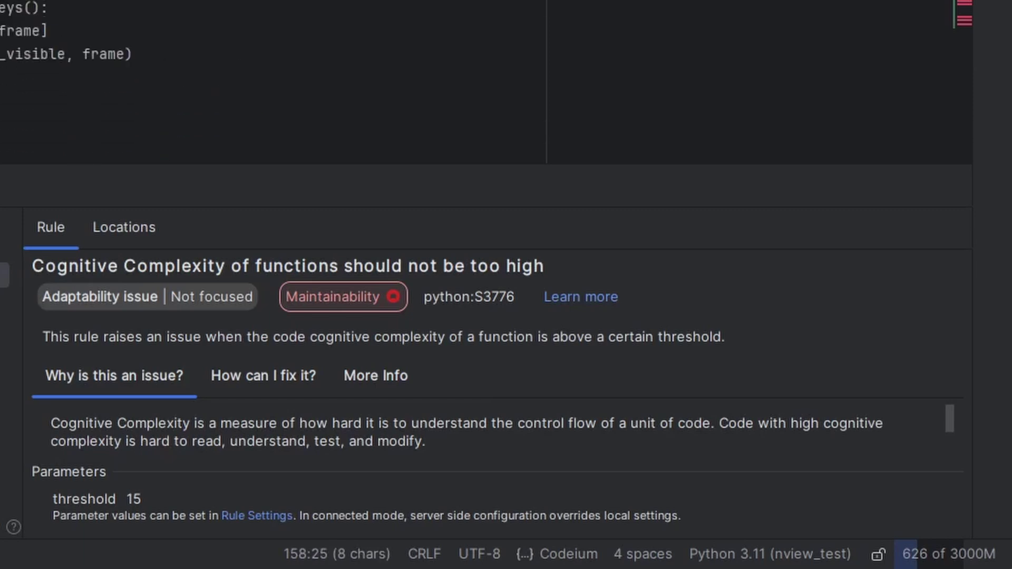
Add a force_keyframe_interpolation method whose CONSTANT-interpolation loop iterates over objs.
text(def hand)
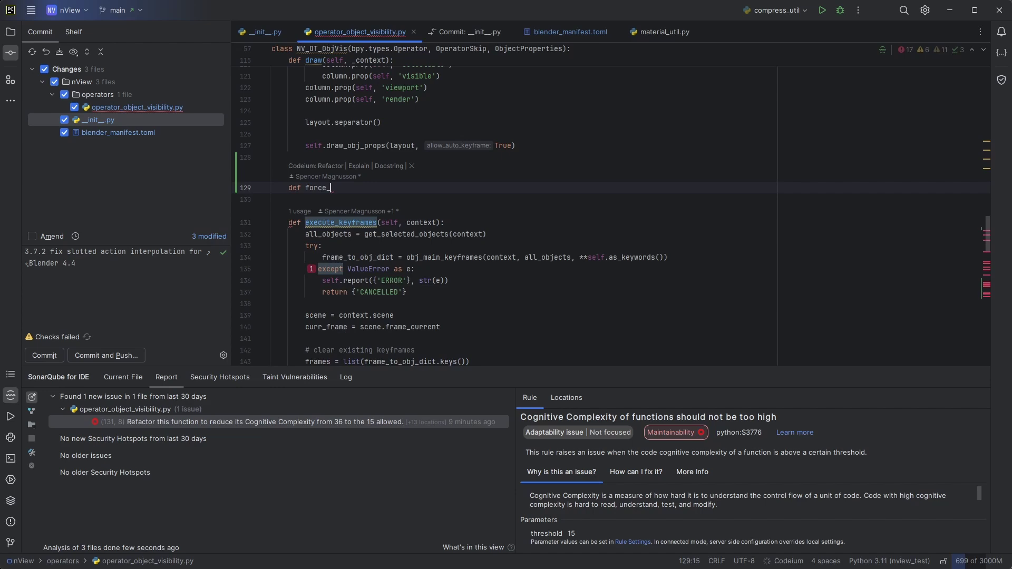
key(Tab)
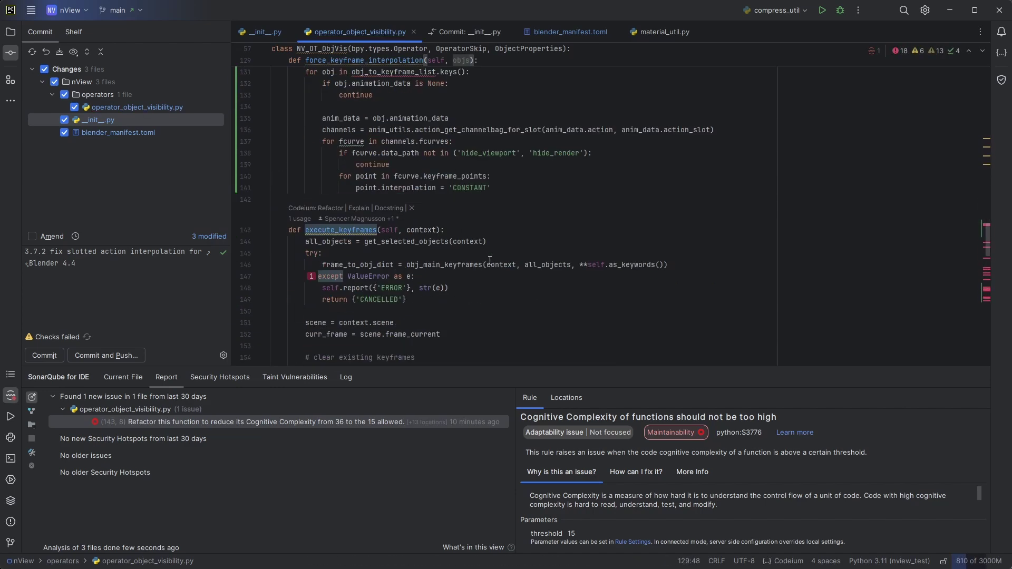
click(357, 211)
key(Tab)
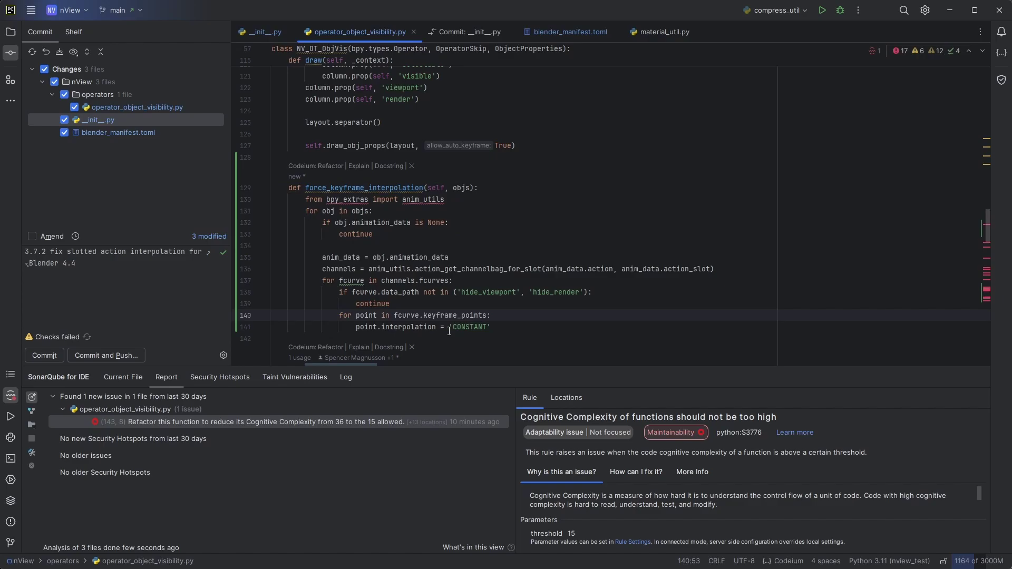
Delete the old interpolation block and its leftover empty line from execute_keyframes.
key(shift+Up)
key(shift+Up)
key(shift+Up)
key(BackSpace)
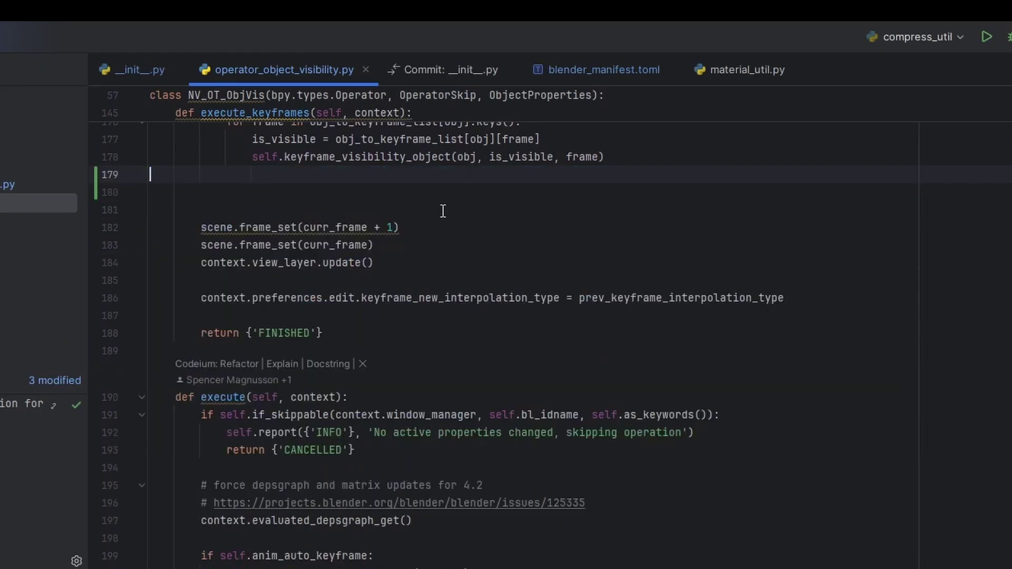
key(BackSpace)
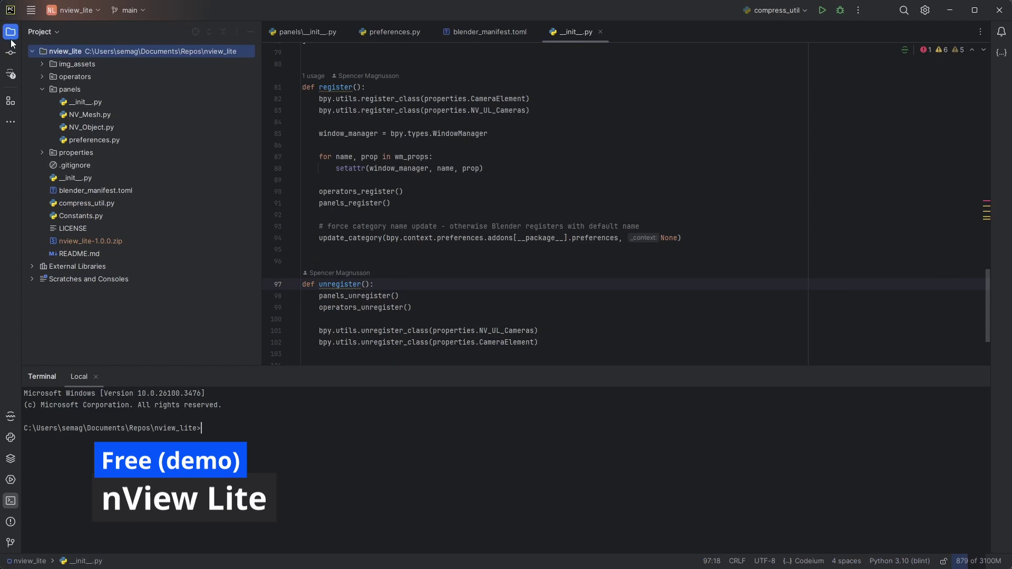
Search all nview_lite project files for 'keyframes'.
click(456, 111)
text(execute_keyf)
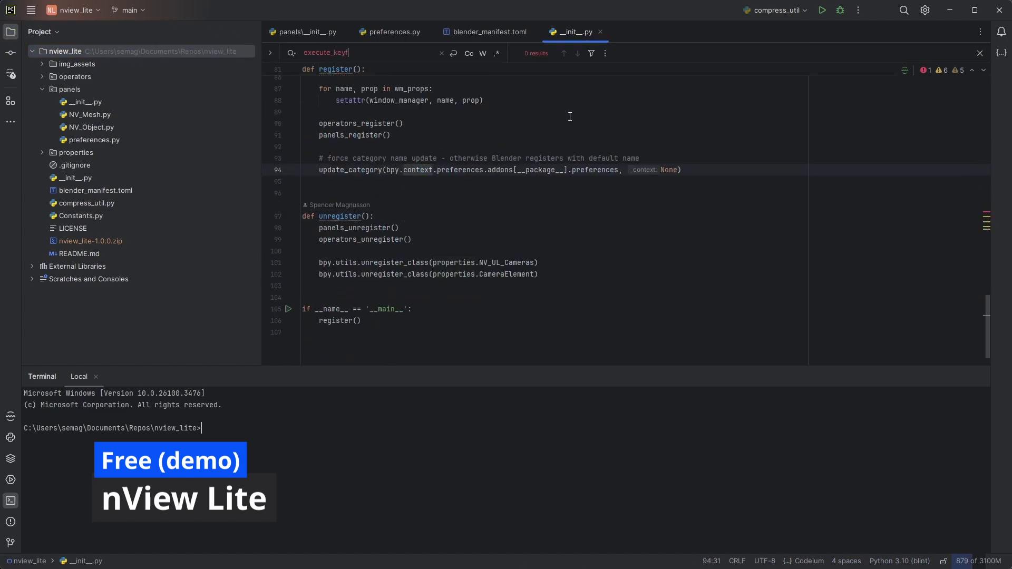
key(Escape)
key(ctrl+shift+f)
text(execu)
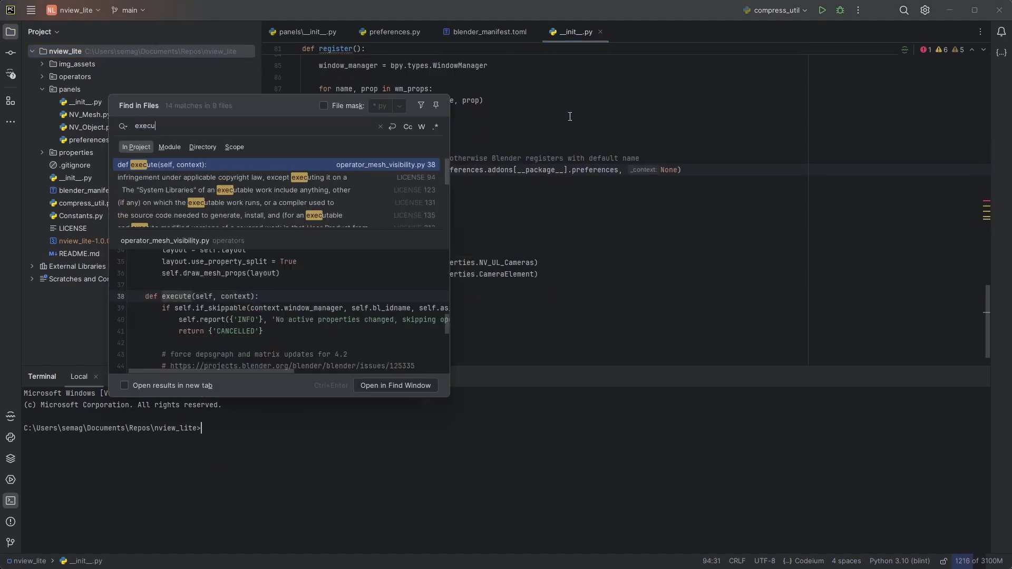
text(a)
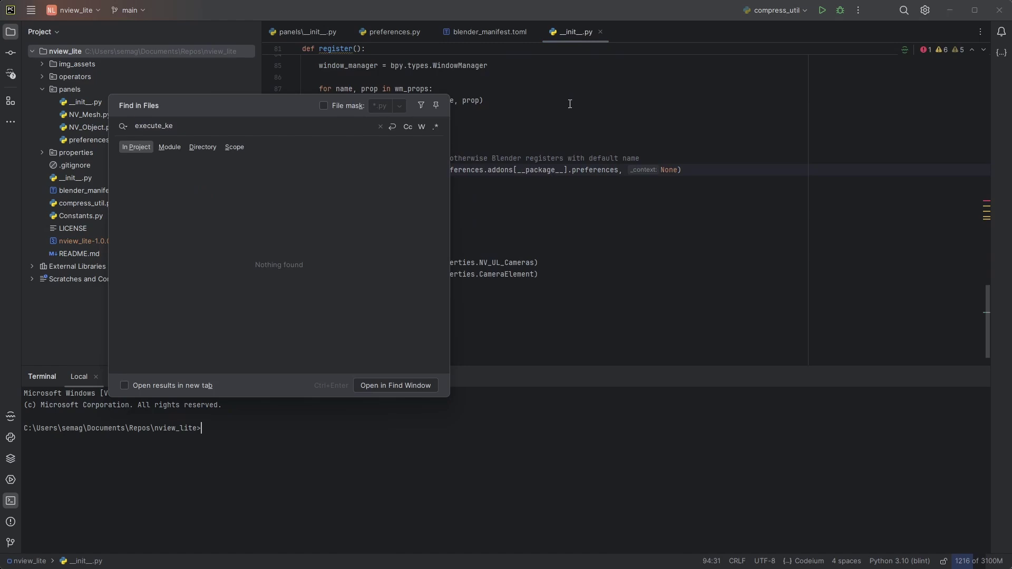
text(keyframes)
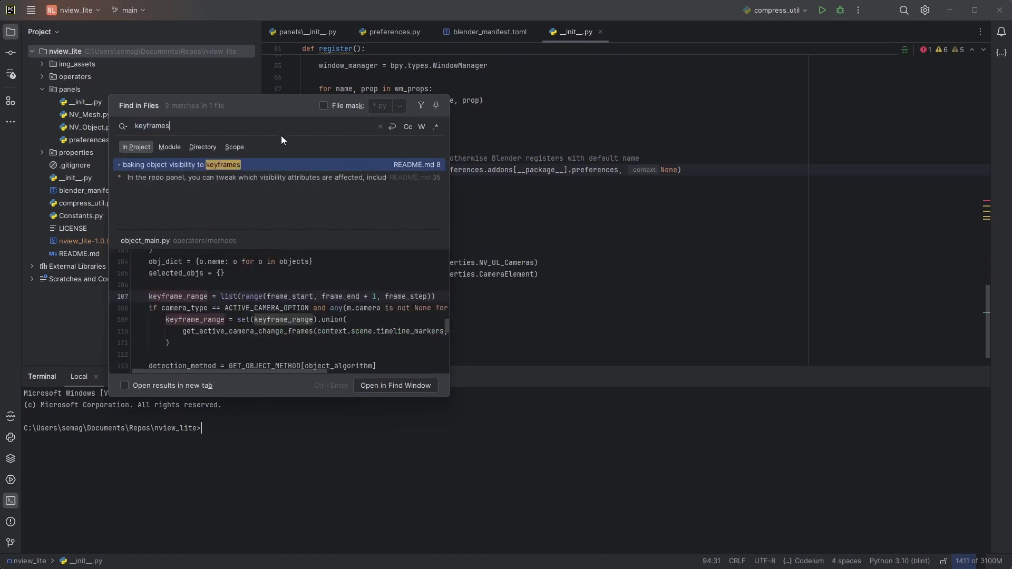
Open the README match and highlight its list of excluded features.
double_click(262, 169)
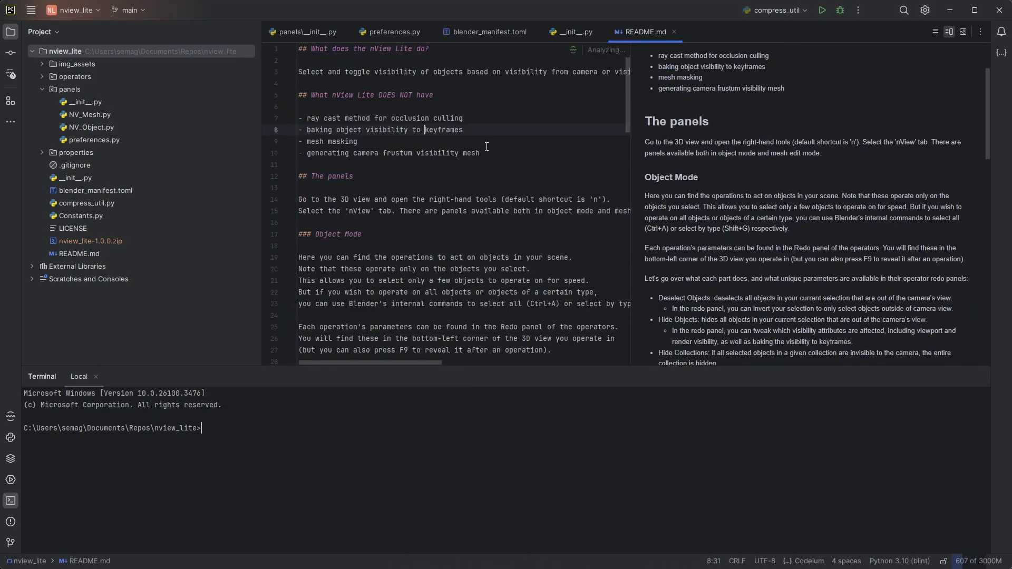
mouse_move(512, 150)
mouse_down()
mouse_move(274, 109)
mouse_move(324, 120)
mouse_up()
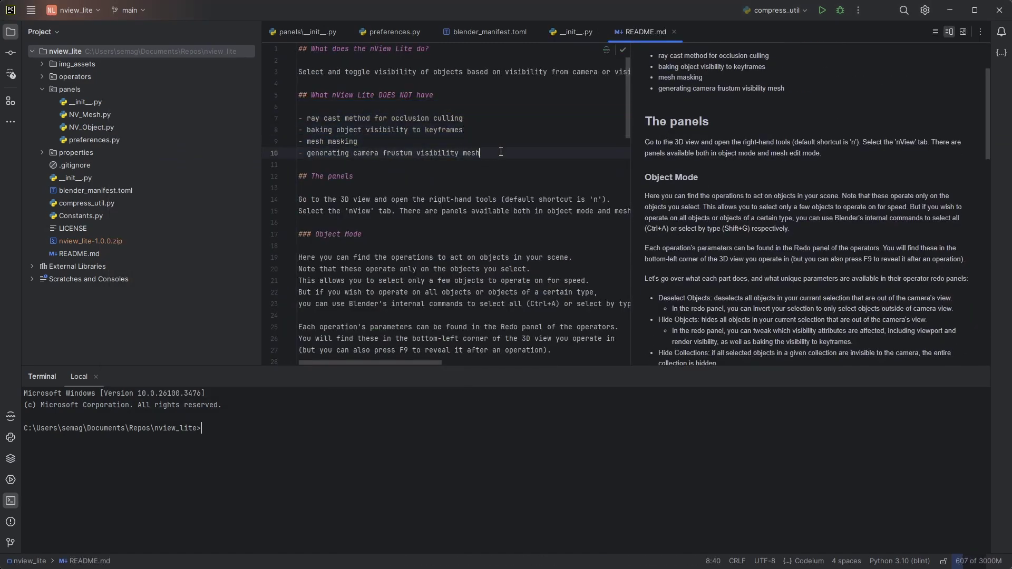
click(325, 118)
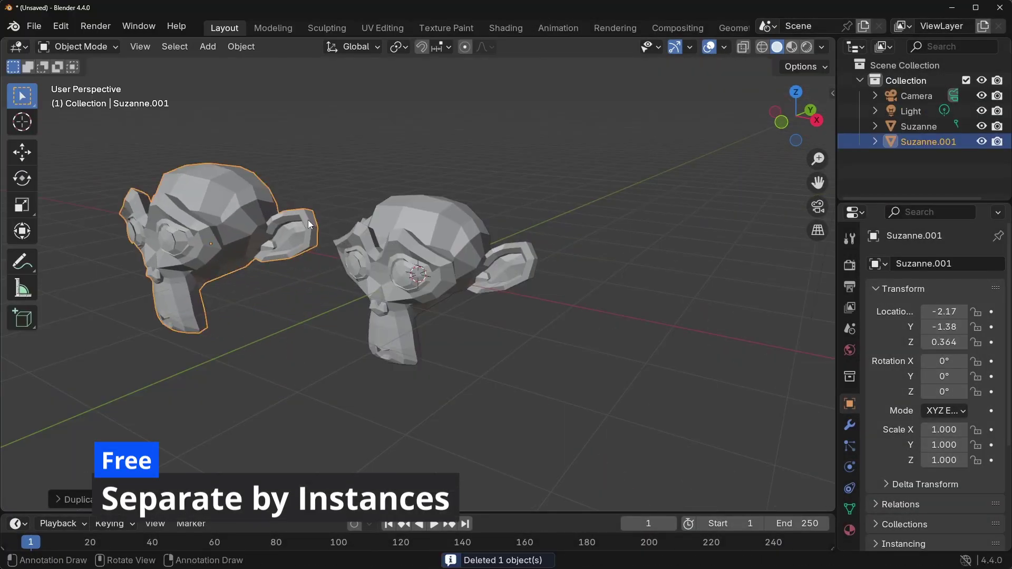
Place linked duplicates of Suzanne and select the lower-right one.
click(506, 103)
middle_drag(505, 103, 511, 162)
key(alt+d)
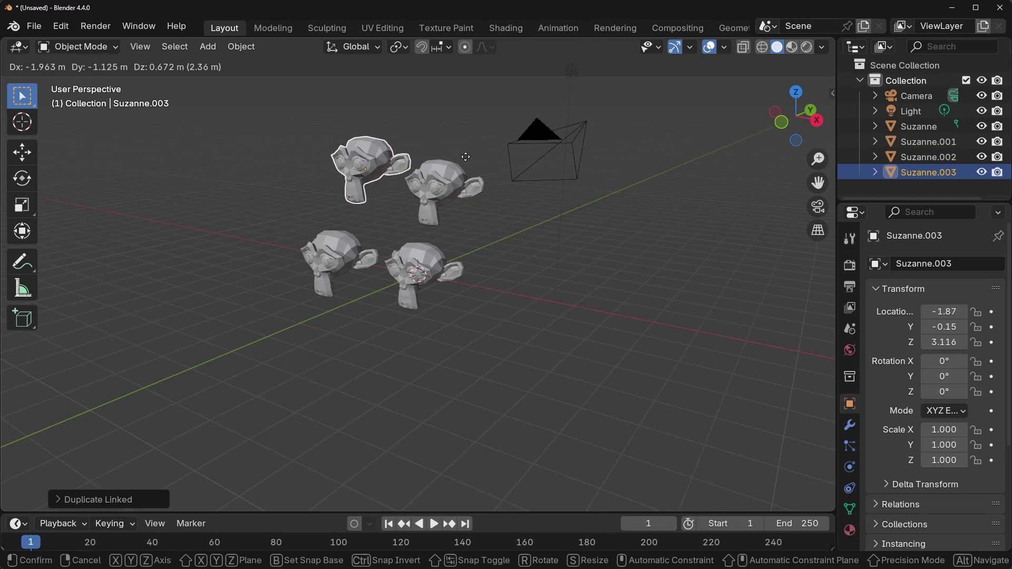
click(439, 160)
click(429, 251)
scroll(423, 238, up, 3)
Separate the eye into its own instanced object by loose parts, then check the result.
key(Tab)
scroll(423, 239, up, 2)
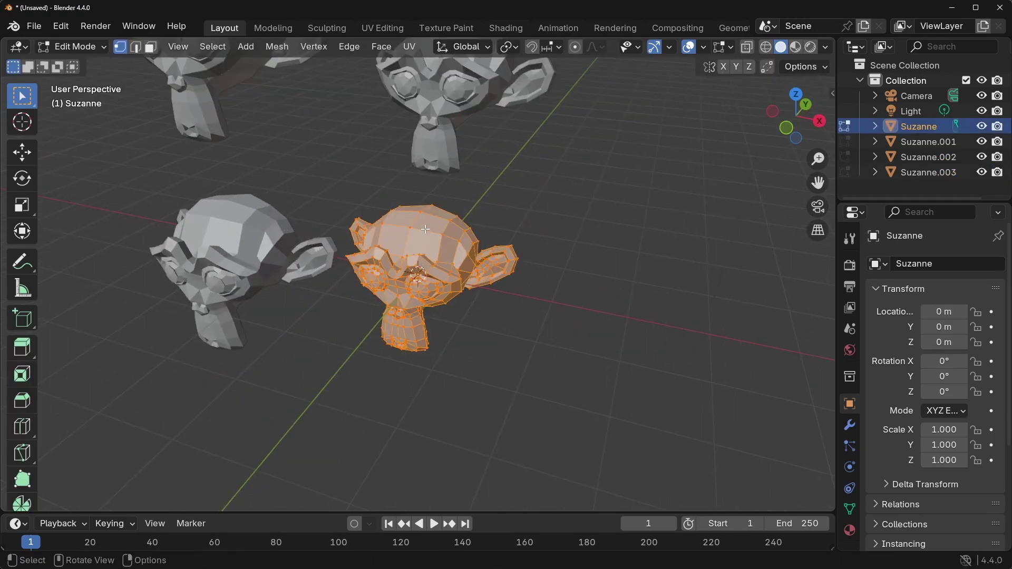
key(3)
key(ctrl+l)
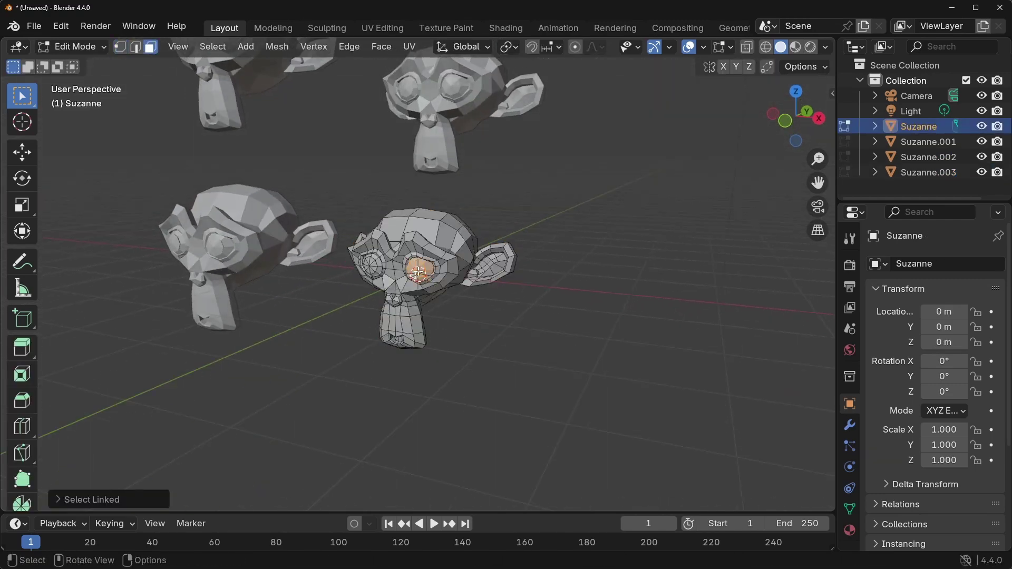
click(276, 46)
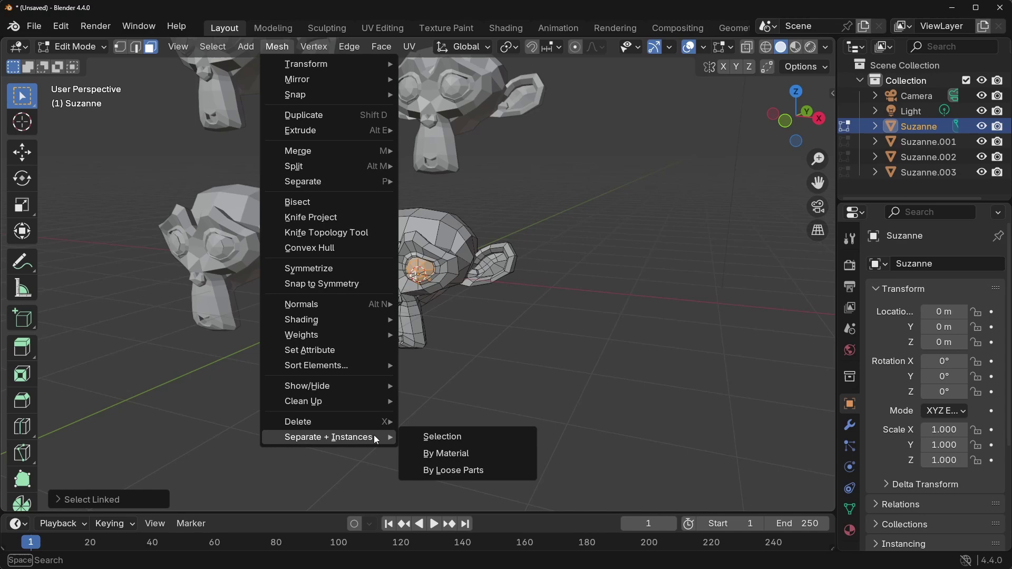
mouse_move(328, 437)
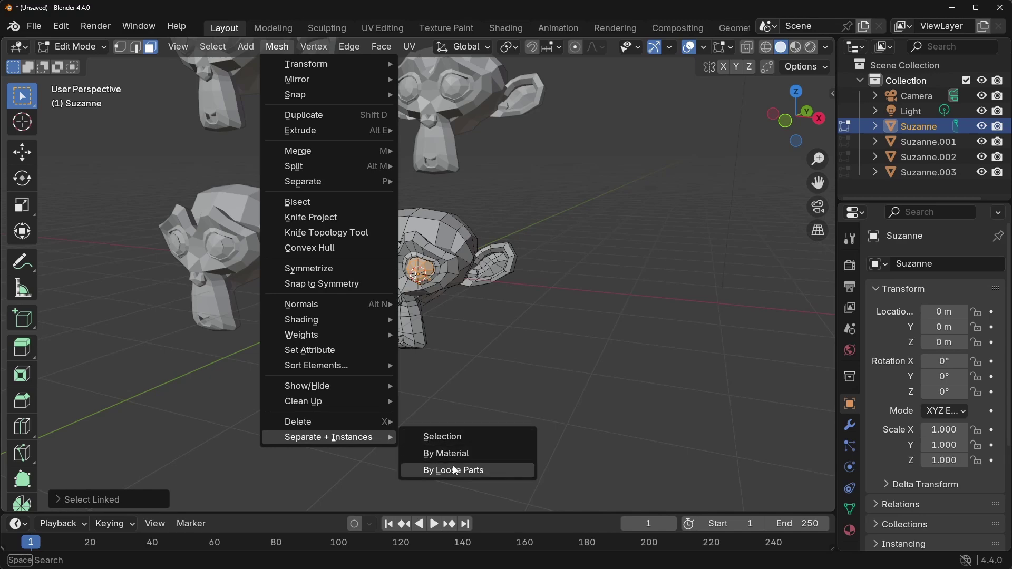
click(460, 437)
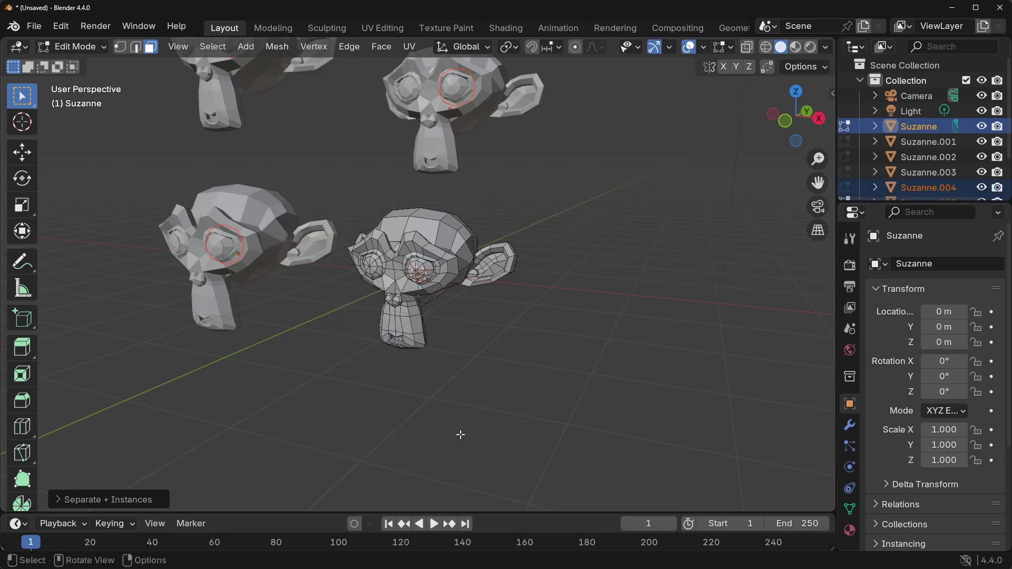
key(Tab)
scroll(419, 277, down, 3)
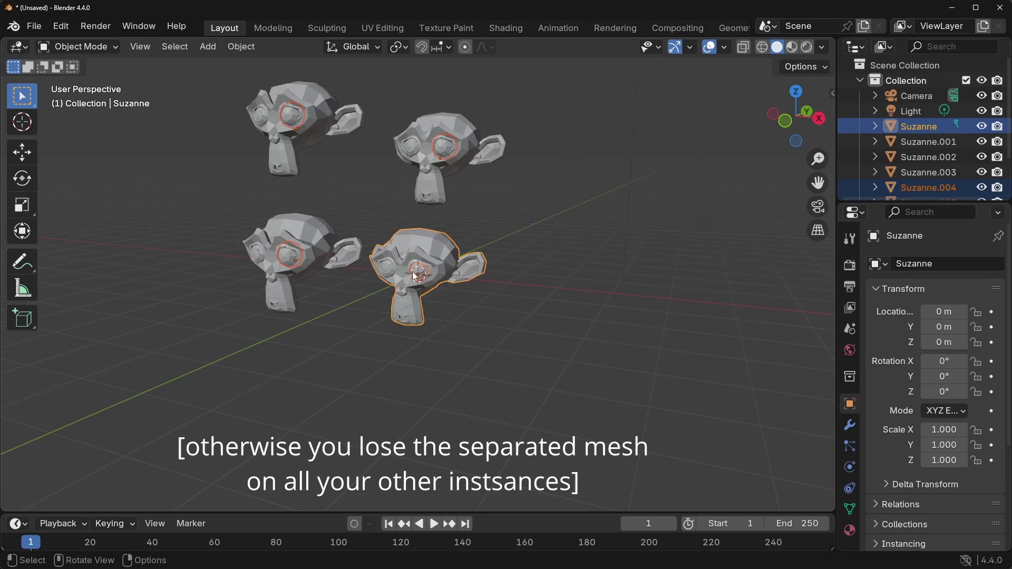
click(420, 277)
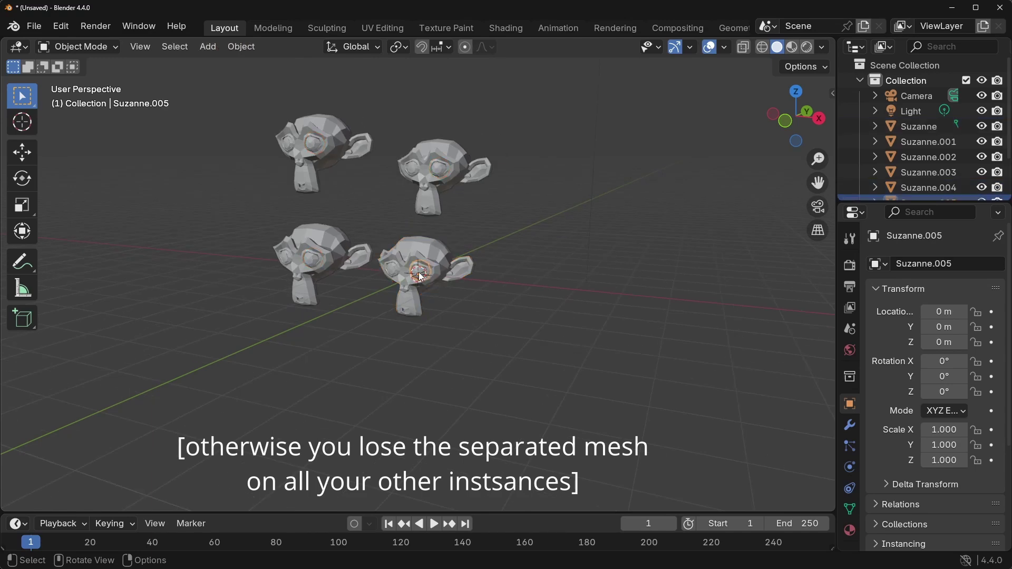
key(g)
key(Escape)
Separate the green material faces by material into instanced objects and check the split part.
key(Tab)
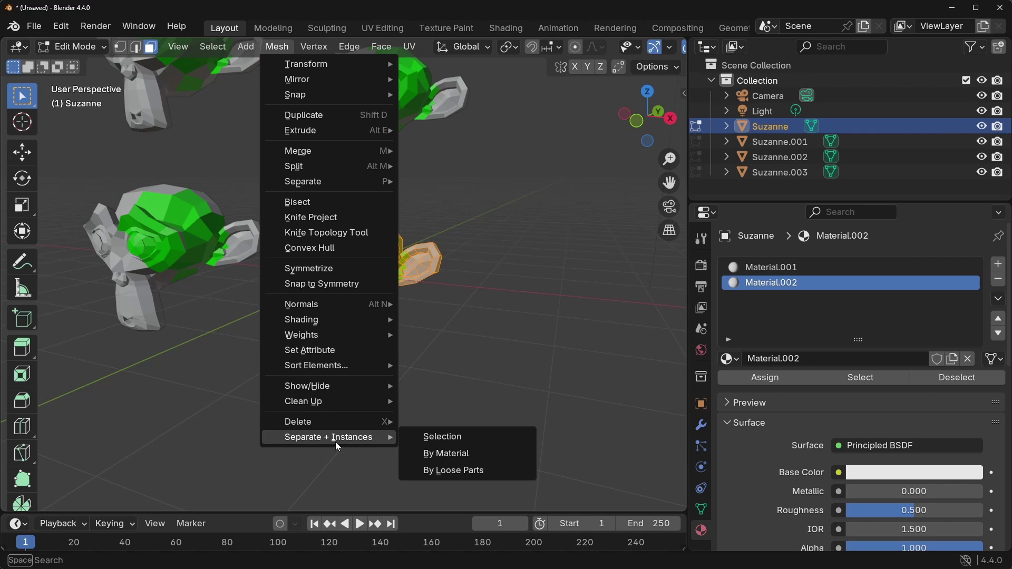
click(479, 455)
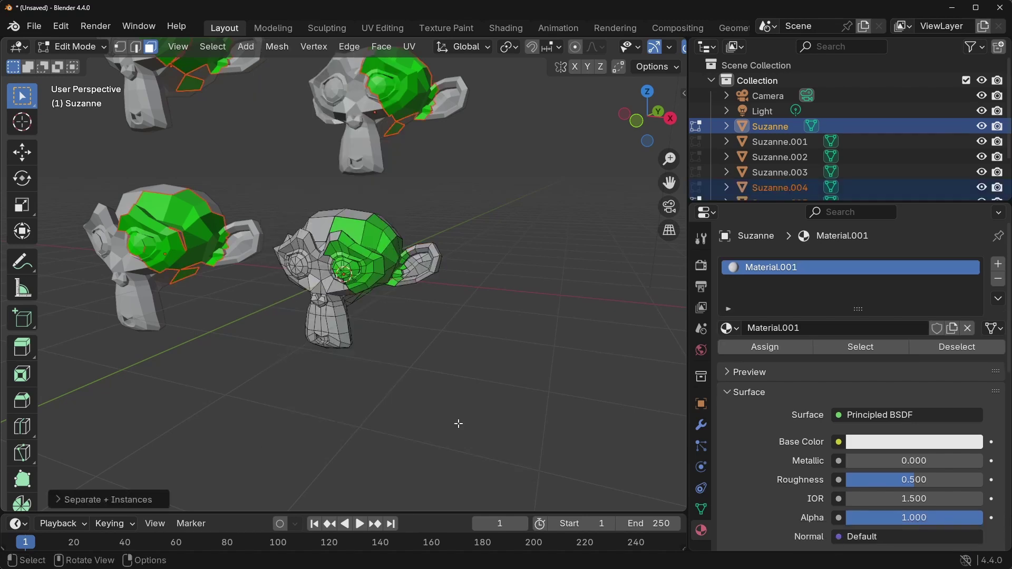
key(Tab)
click(374, 258)
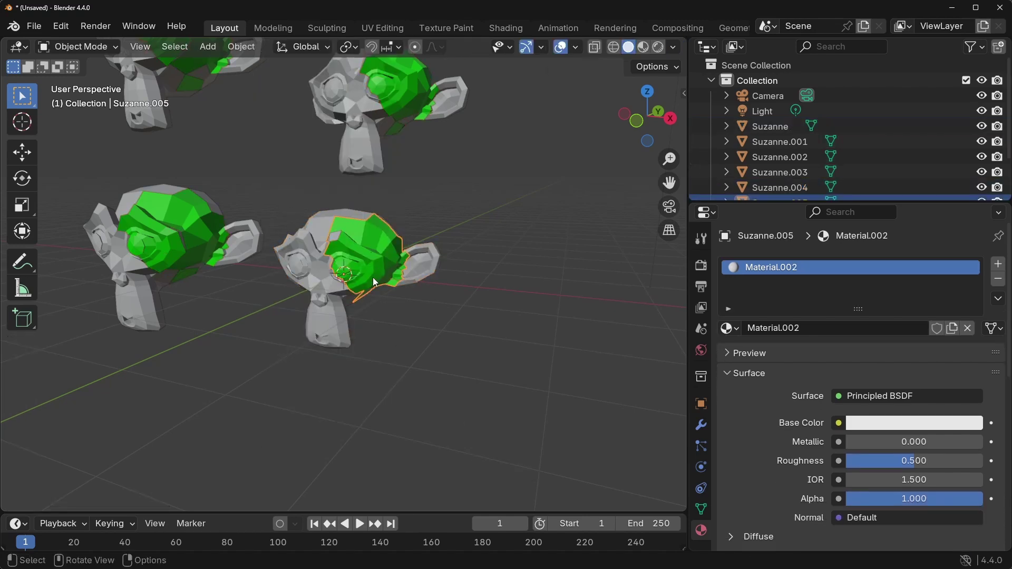
key(g)
click(375, 258)
key(Tab)
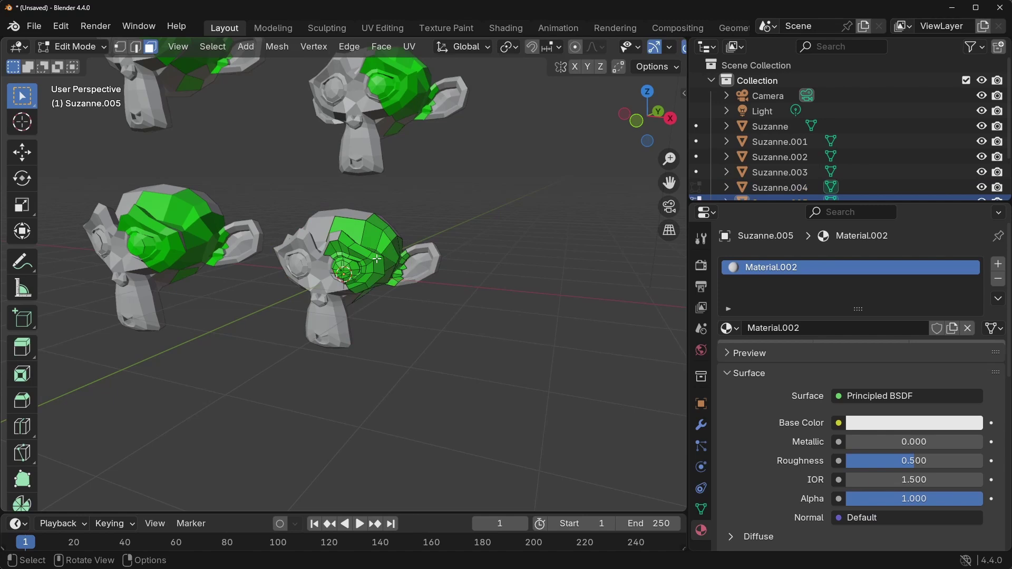
key(g)
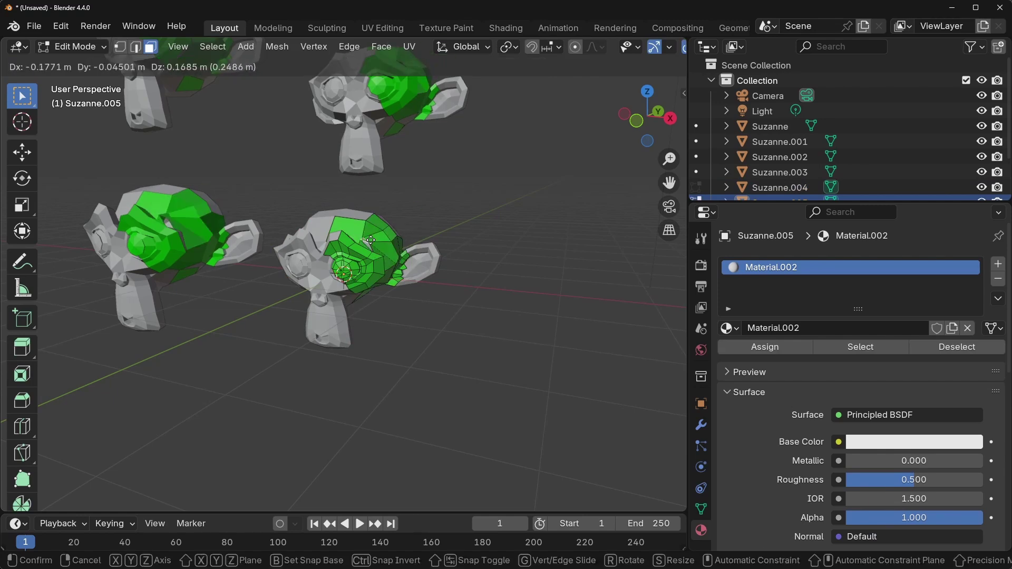
key(Escape)
key(Tab)
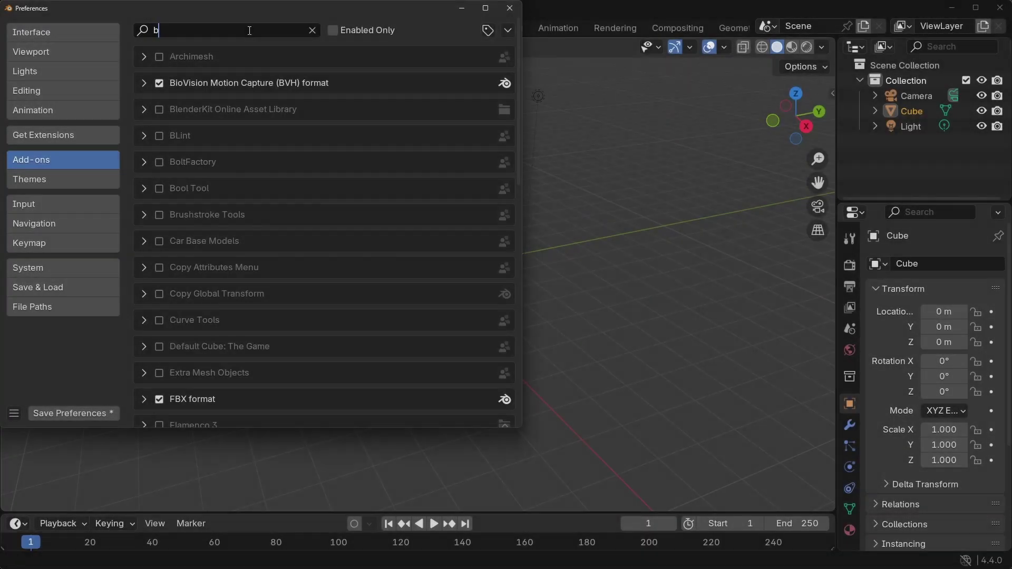
Find the BLint add-on in Preferences and reload its lint rules from disk.
text(lint)
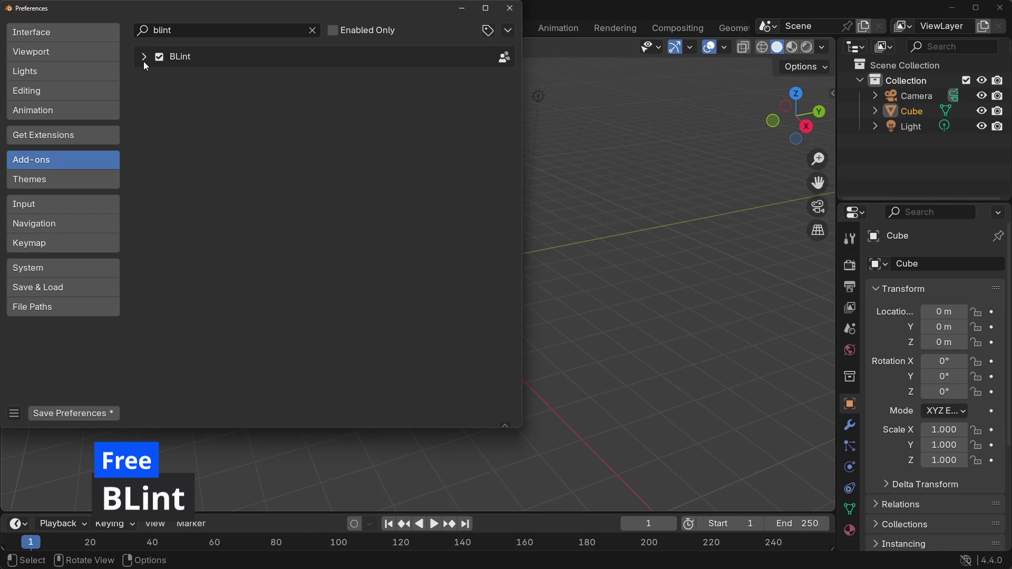
click(144, 58)
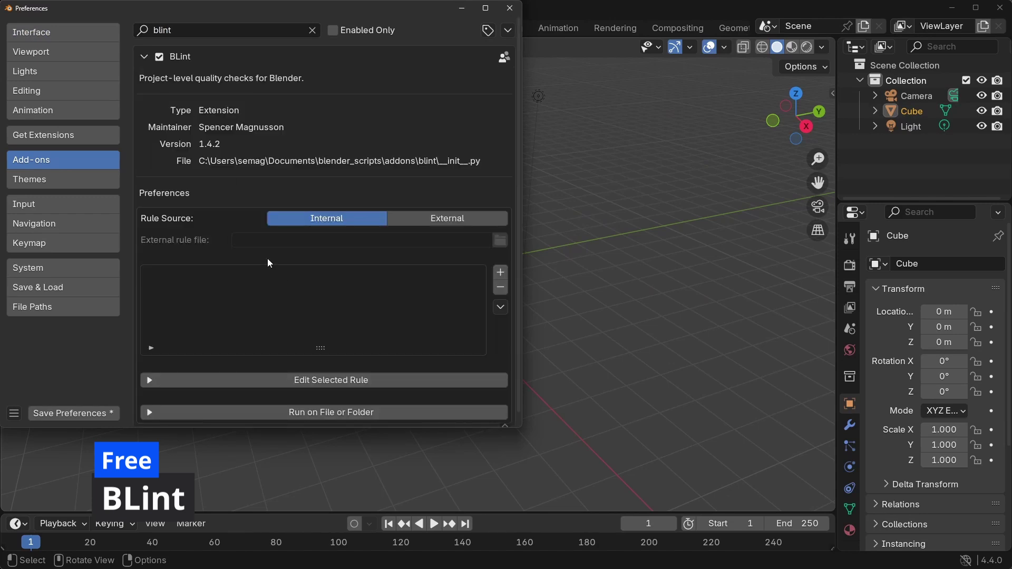
scroll(267, 259, down, 1)
scroll(294, 297, up, 1)
click(498, 301)
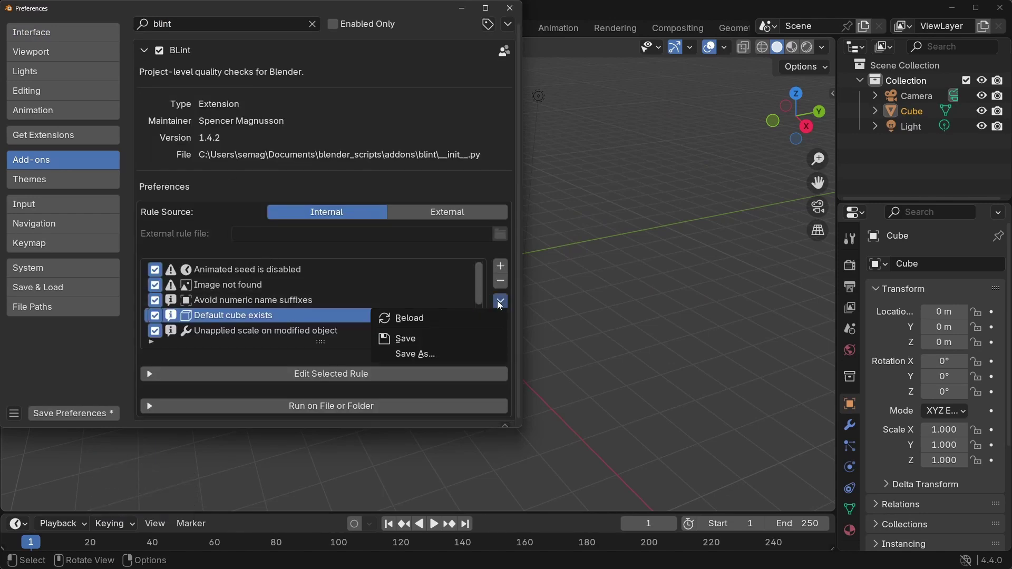
click(502, 301)
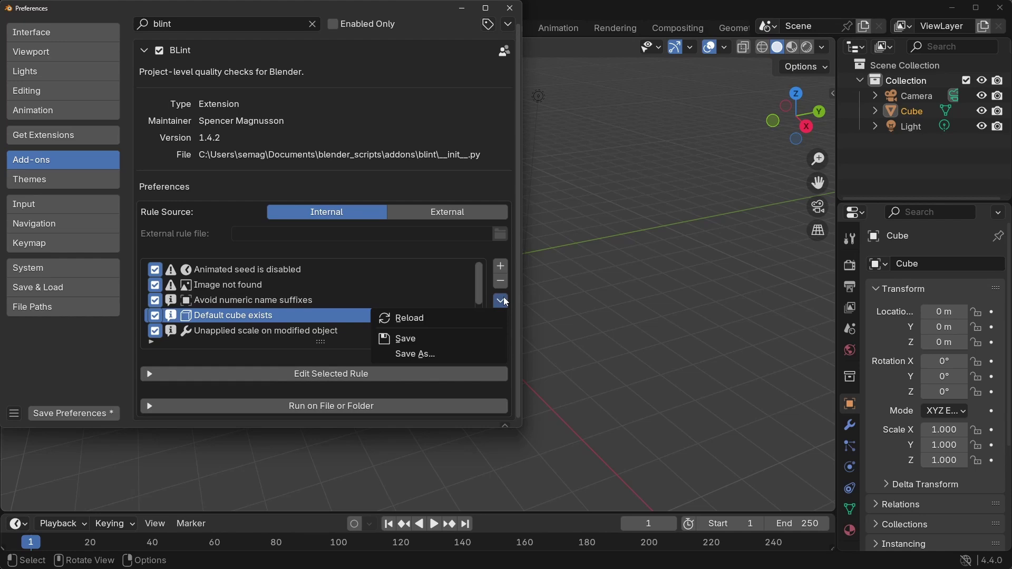
click(488, 318)
click(418, 324)
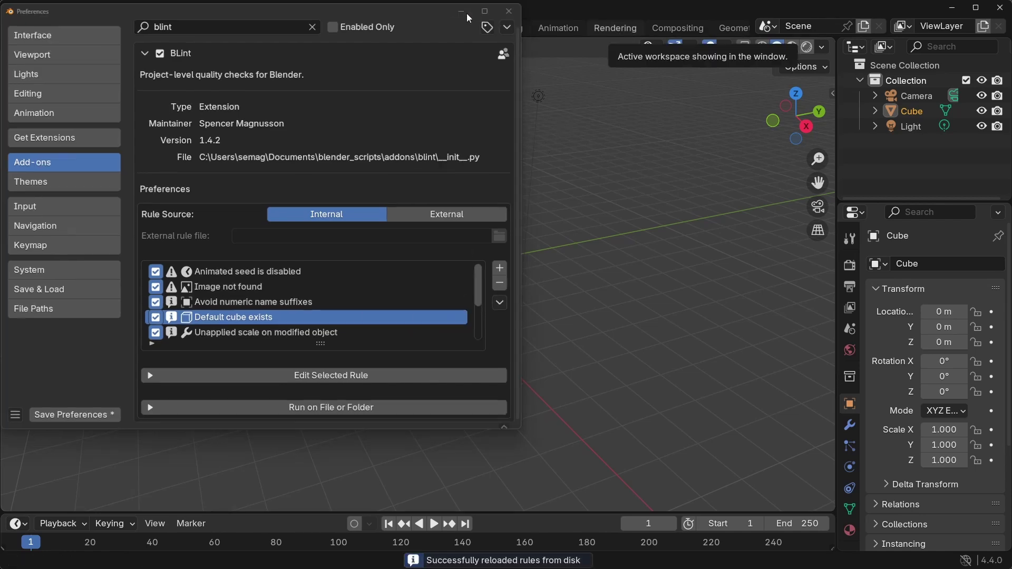
click(510, 8)
Run the BLinter fix for 'Default cube exists' to remove the default cube.
drag(836, 350, 743, 372)
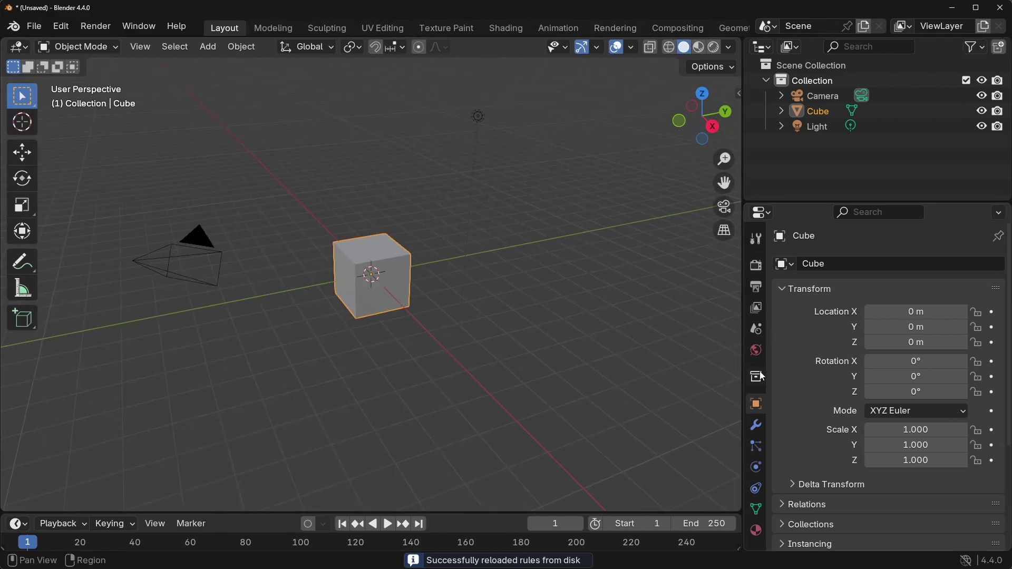
click(756, 329)
scroll(942, 435, down, 4)
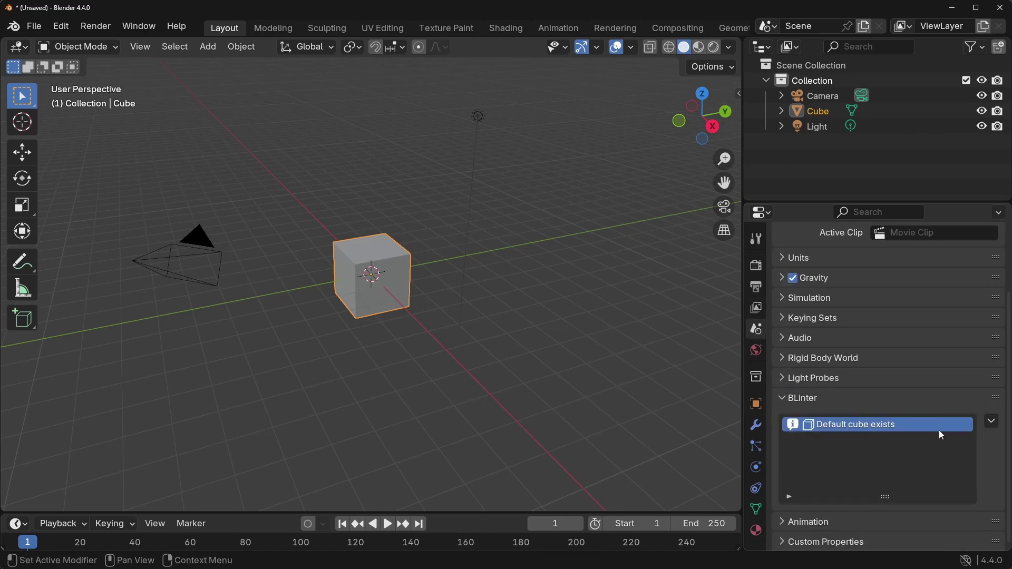
click(990, 425)
click(984, 437)
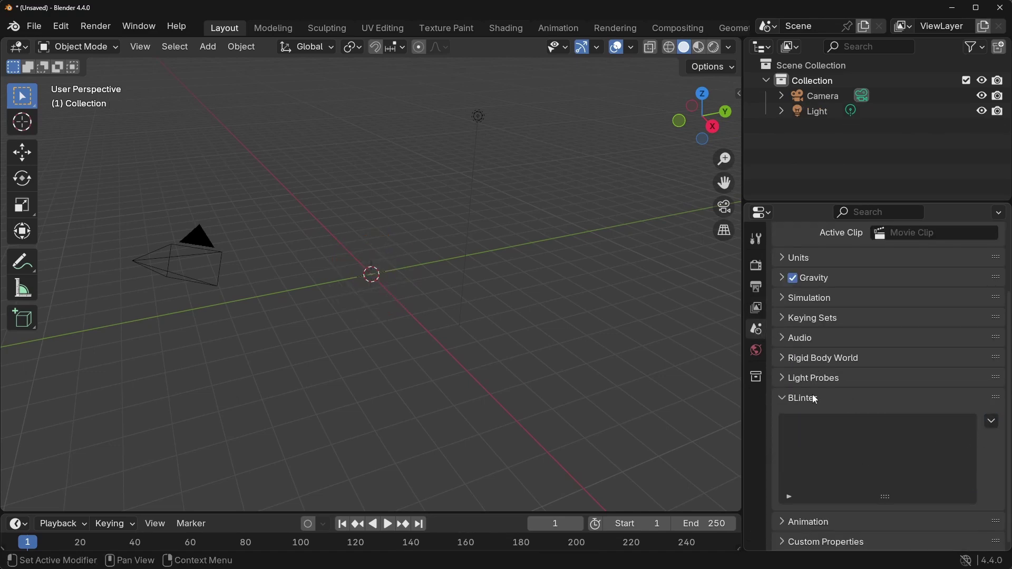
Run BLint on the Lighting Challenge files and widen the console to read the report.
click(63, 29)
click(104, 218)
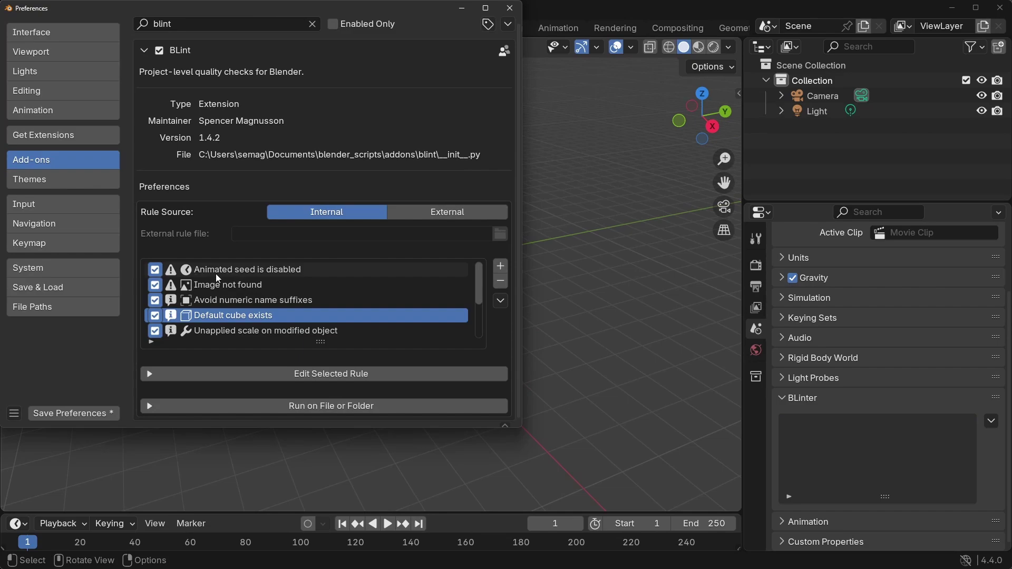
scroll(314, 301, down, 4)
scroll(363, 375, down, 3)
click(364, 375)
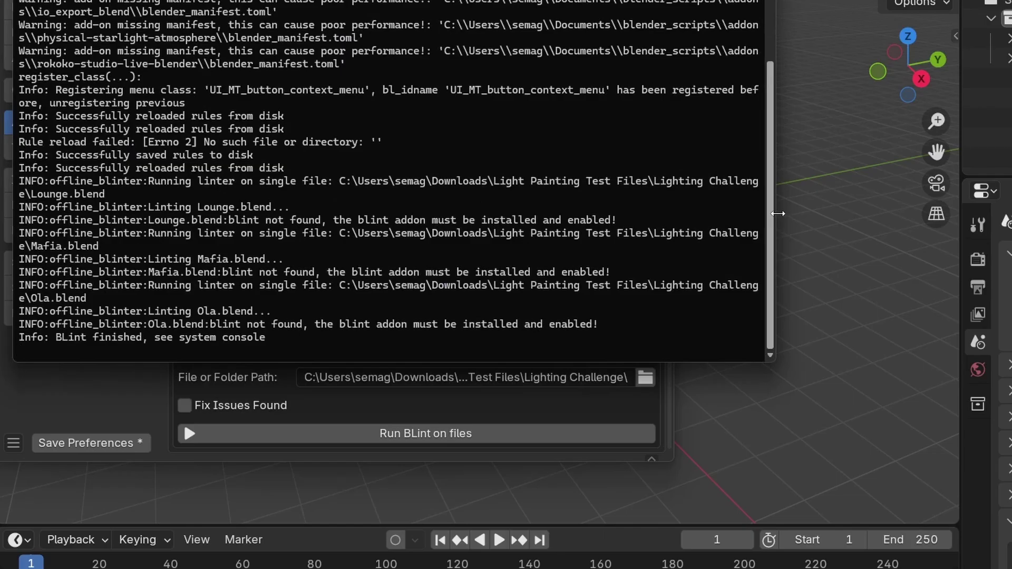
drag(594, 235, 1007, 236)
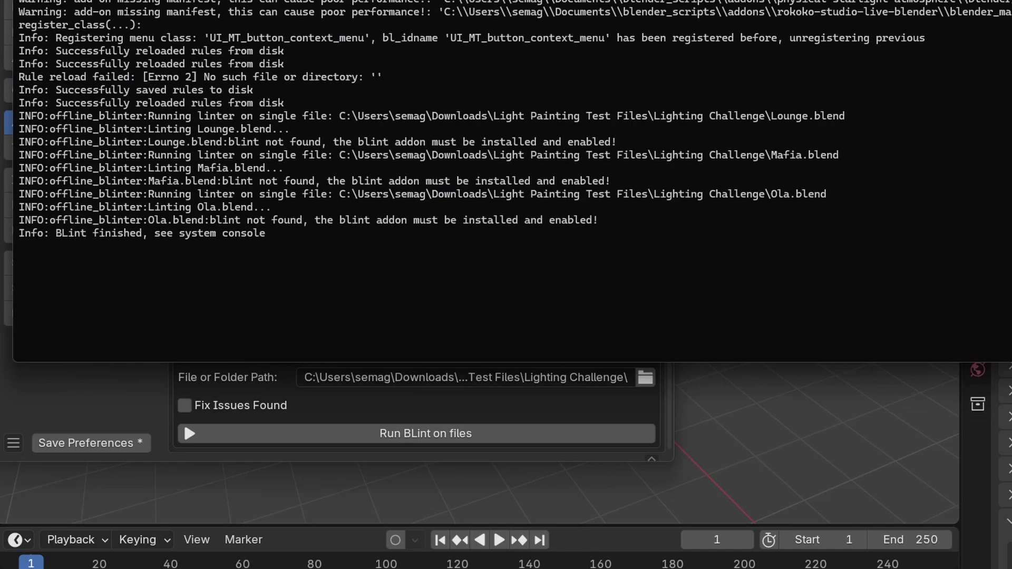
triple_click(225, 220)
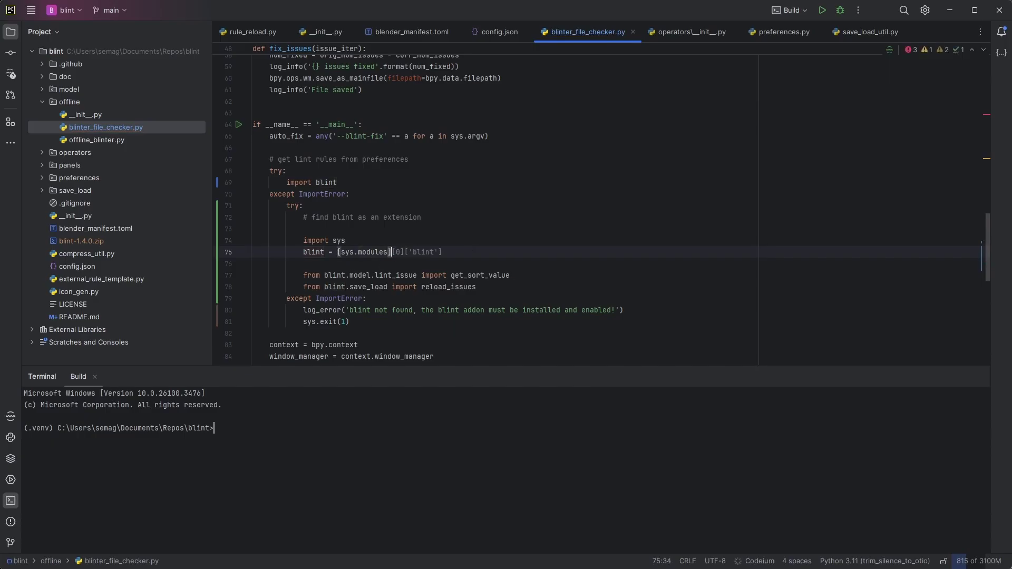
Change line 75 to min([p for p in sys.modules.keys() if 'blint' in p]) and rename its variable.
key(Left)
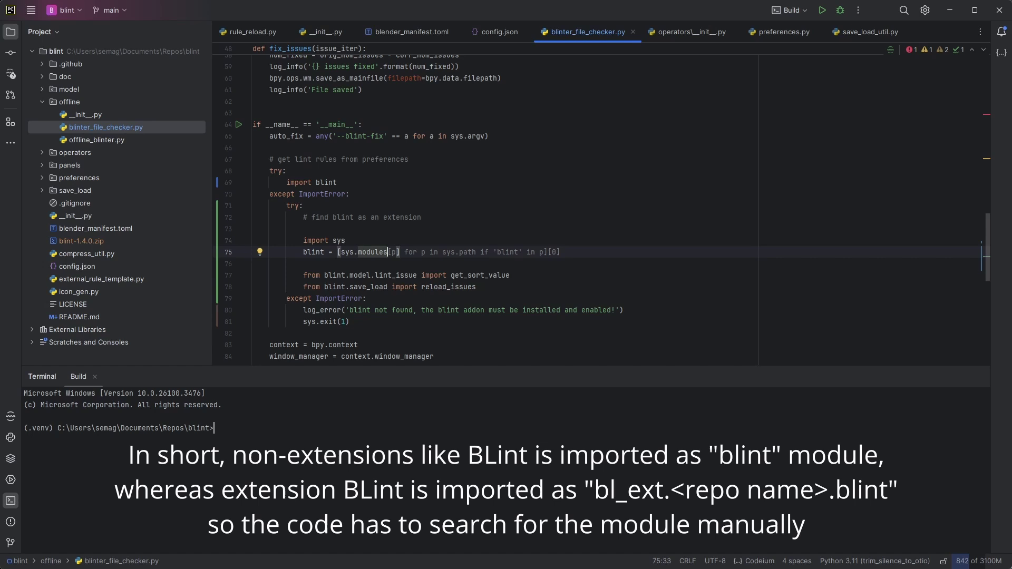
key(Tab)
text(modules.k)
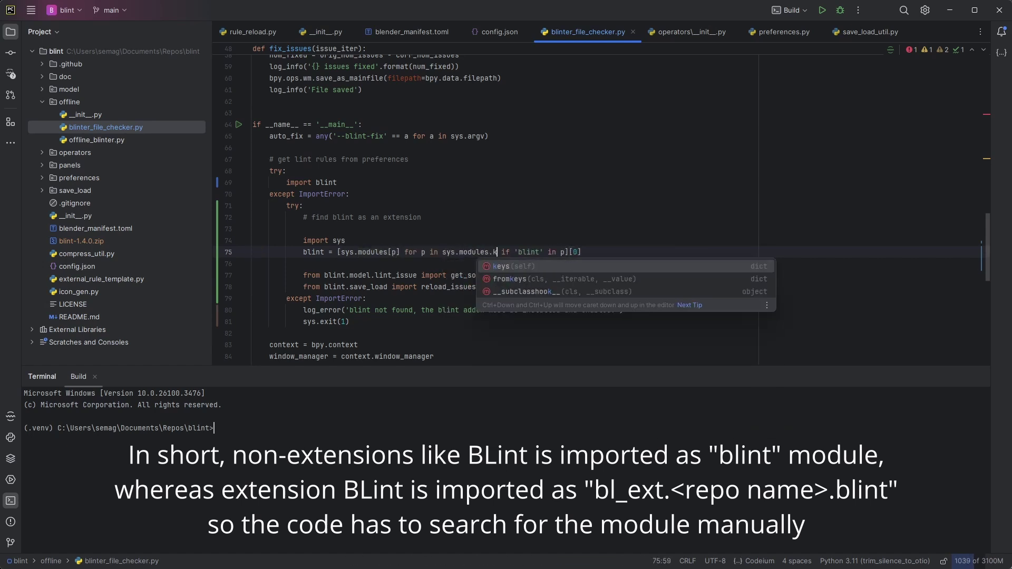
key(Return)
key(Tab)
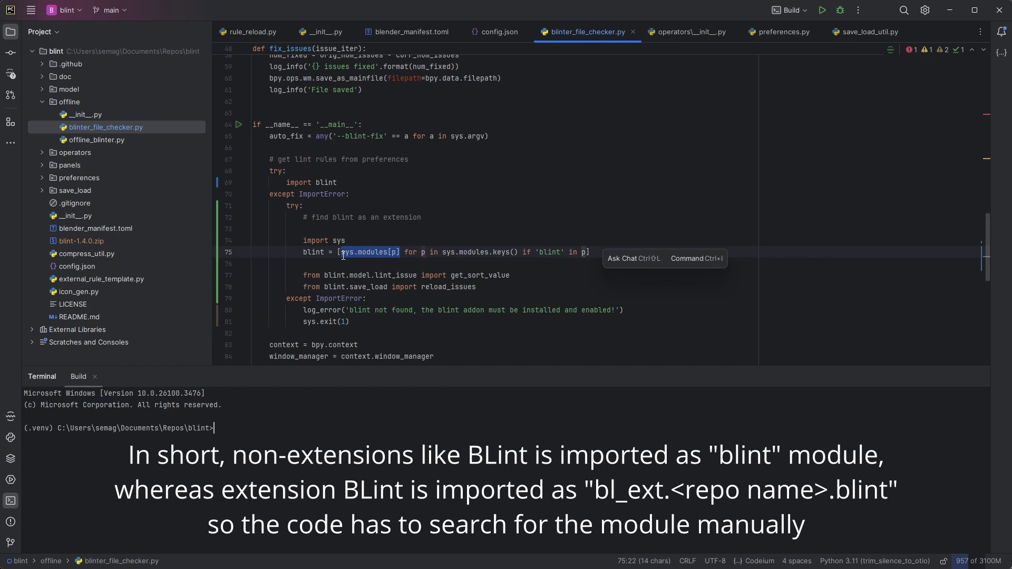
text(p)
double_click(313, 252)
text(module_)
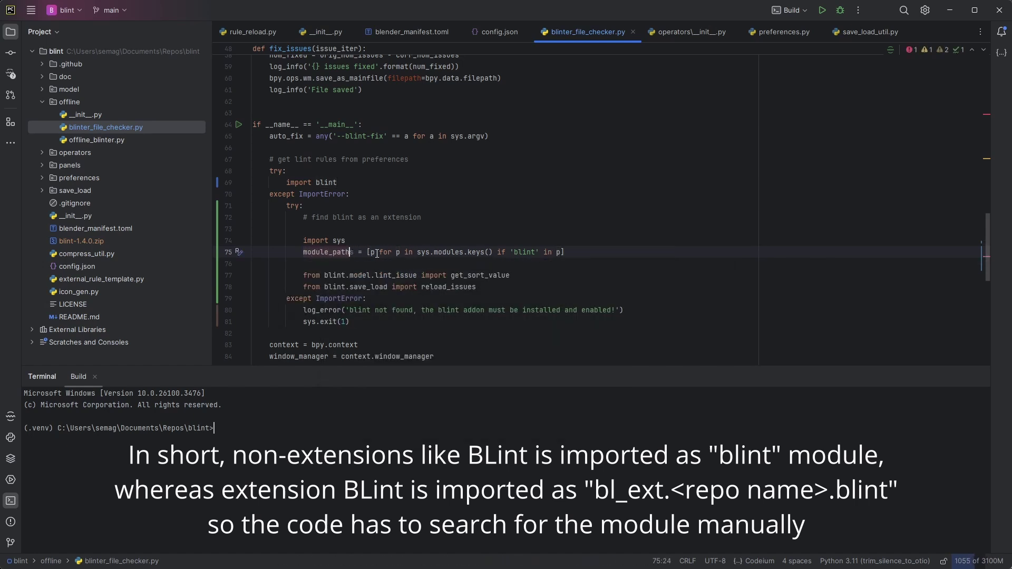
text(min)
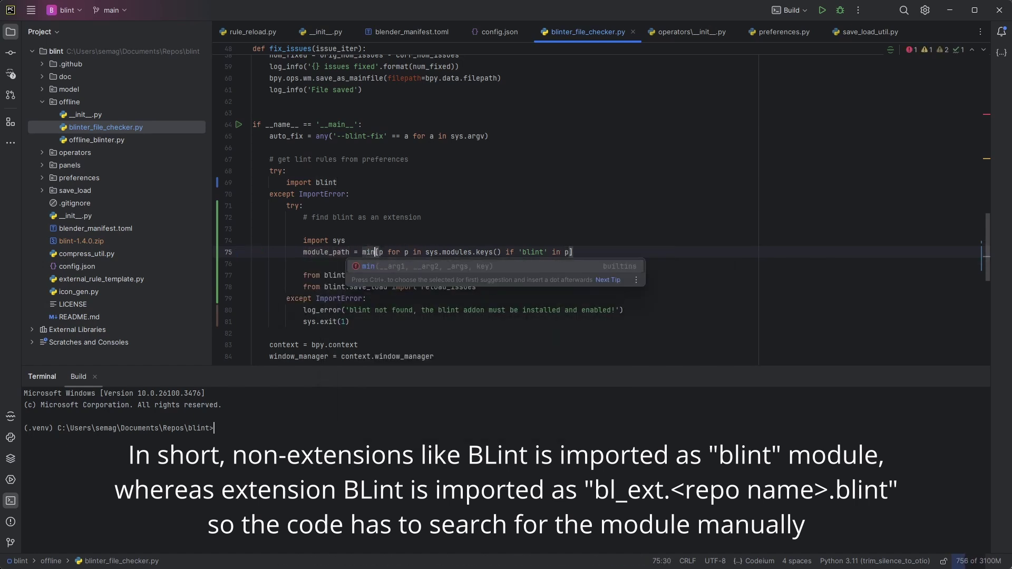
text(()
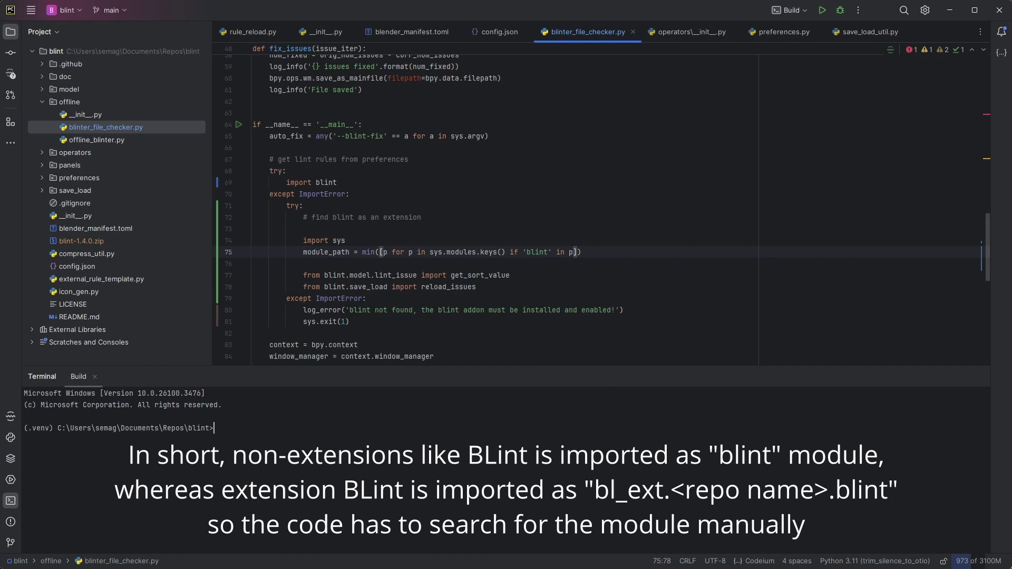
text(l)
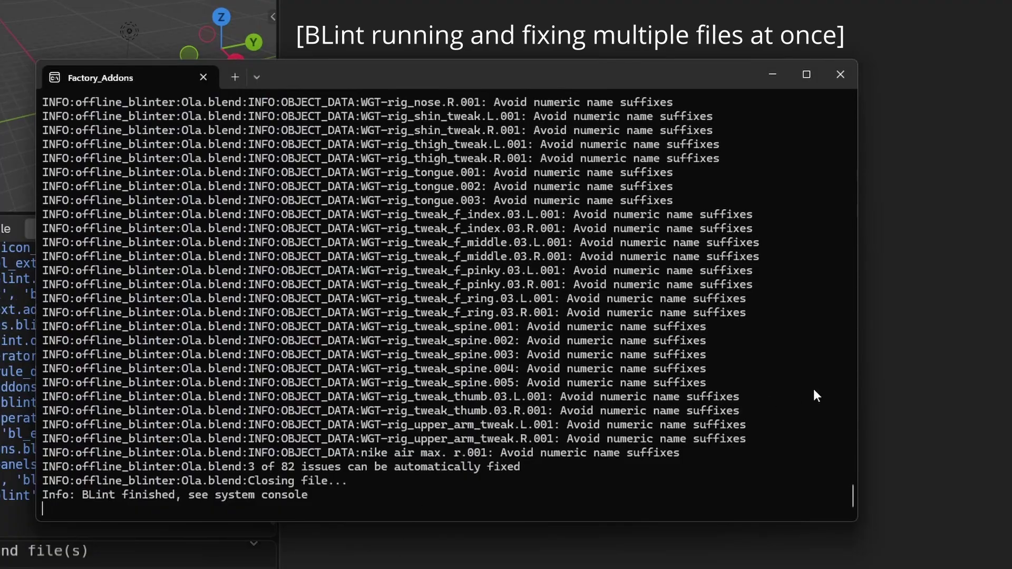
scroll(682, 402, up, 10)
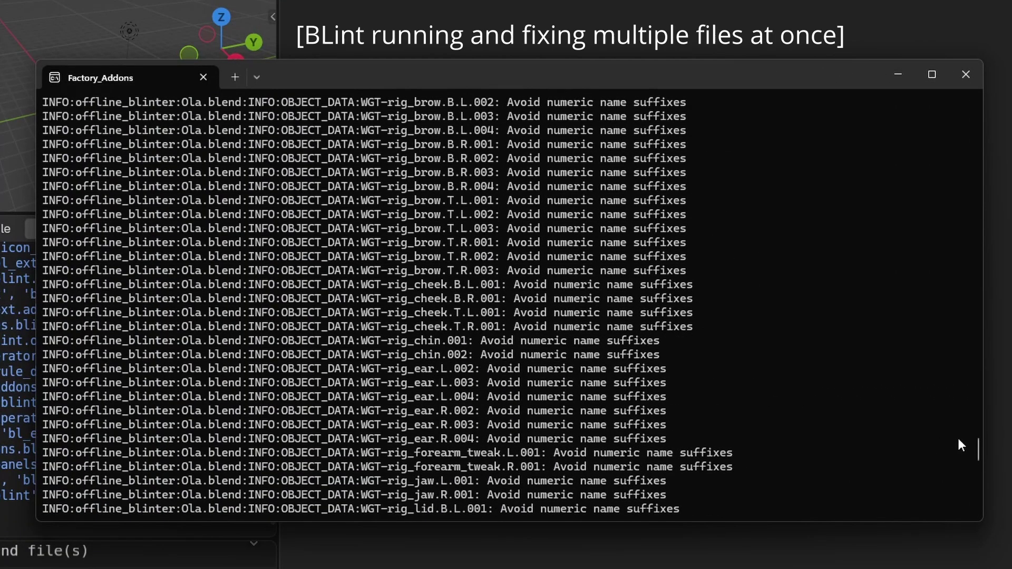
scroll(975, 447, up, 1)
scroll(978, 435, up, 4)
scroll(979, 429, up, 2)
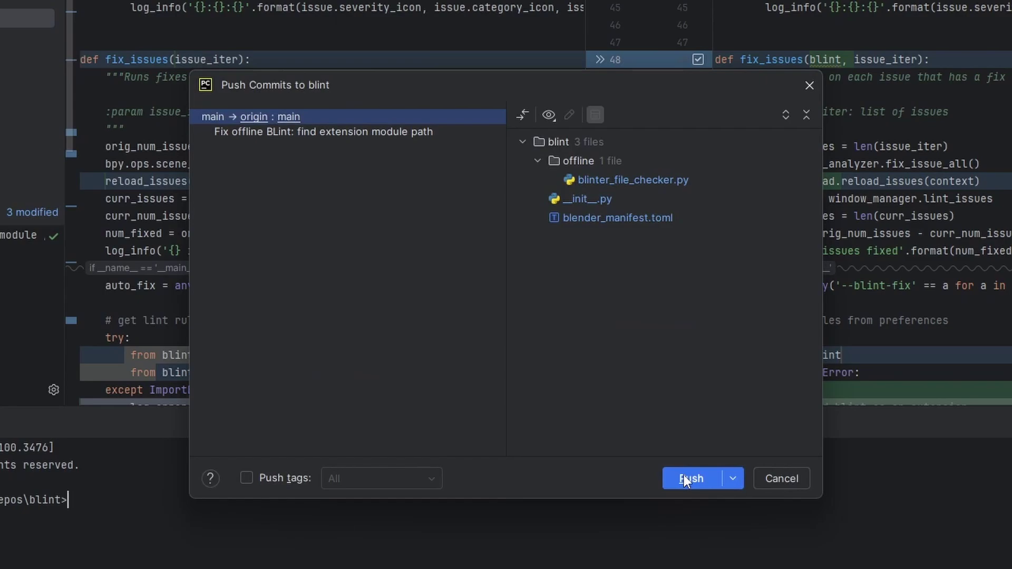
Push the BLint fix commit to the remote.
click(684, 475)
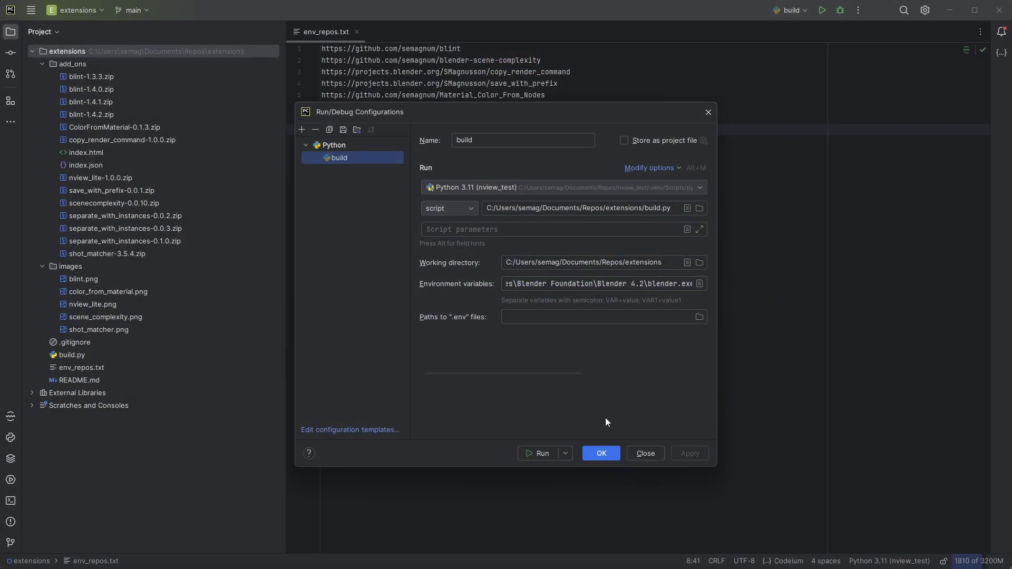
Set BLENDER_EXECUTABLE to Blender 4.4 in the build configuration and run the extensions build.
click(699, 284)
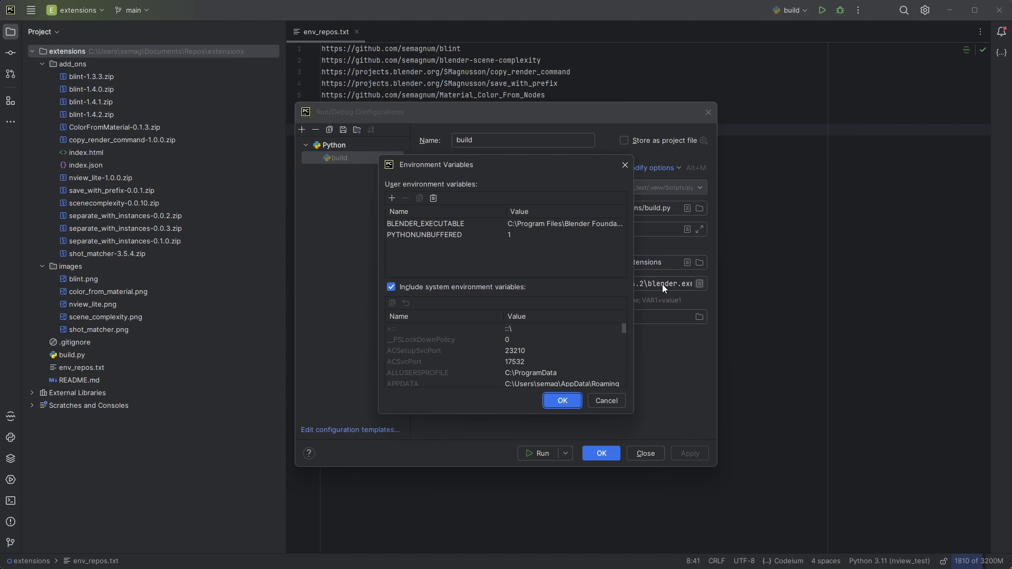
double_click(578, 224)
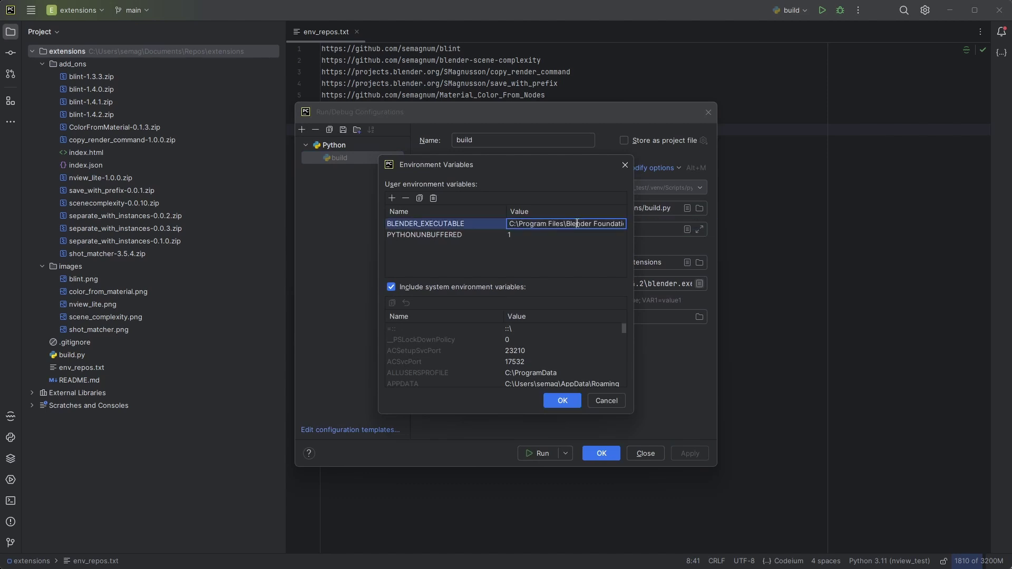
click(570, 401)
click(598, 454)
click(825, 10)
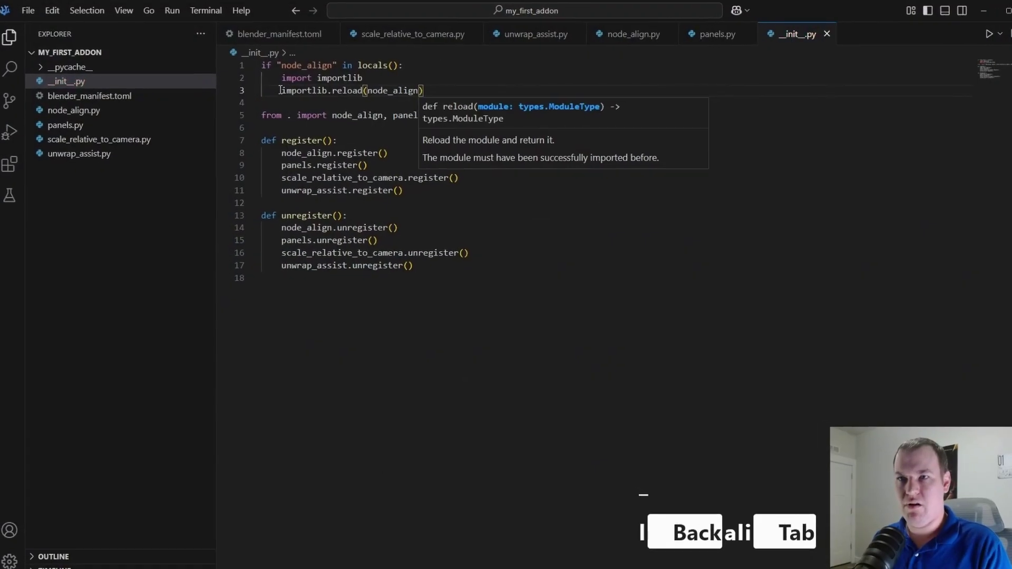
Copy line 3's importlib.reload(node_align) and paste it three more times below.
key(ctrl+c)
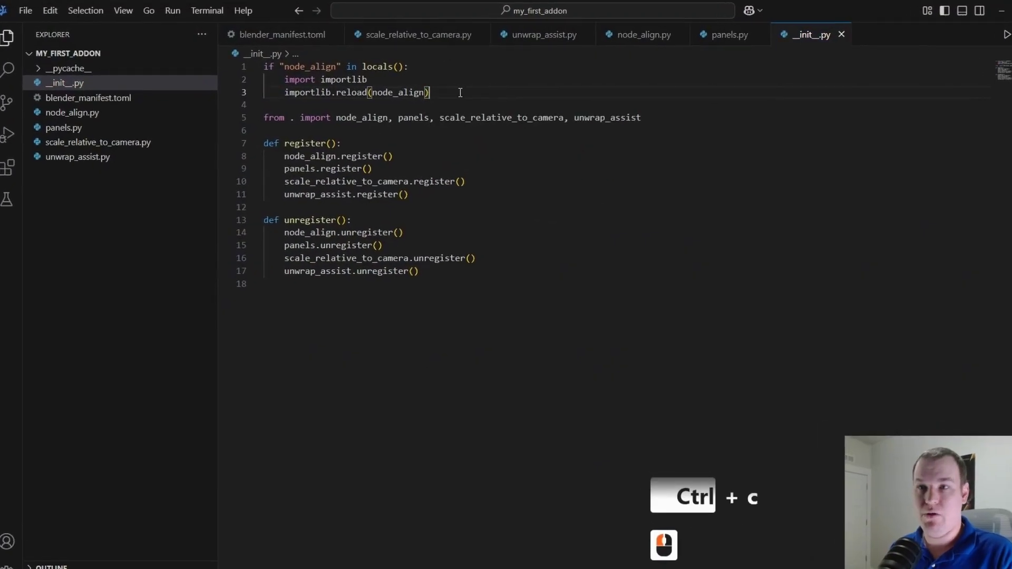
key(ctrl+v)
key(Home)
key(BackSpace)
key(Return)
key(Down)
key(End)
key(Return)
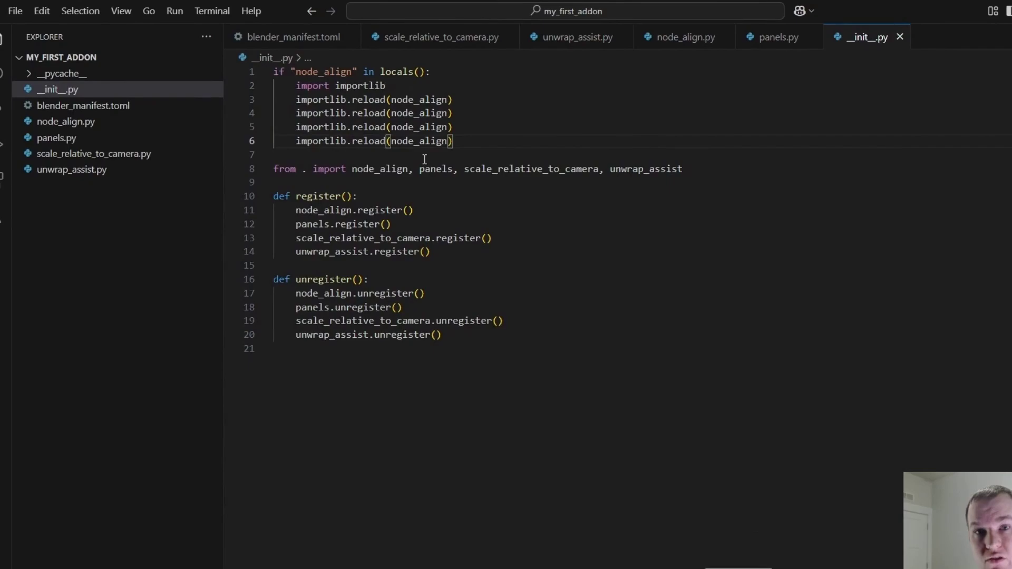